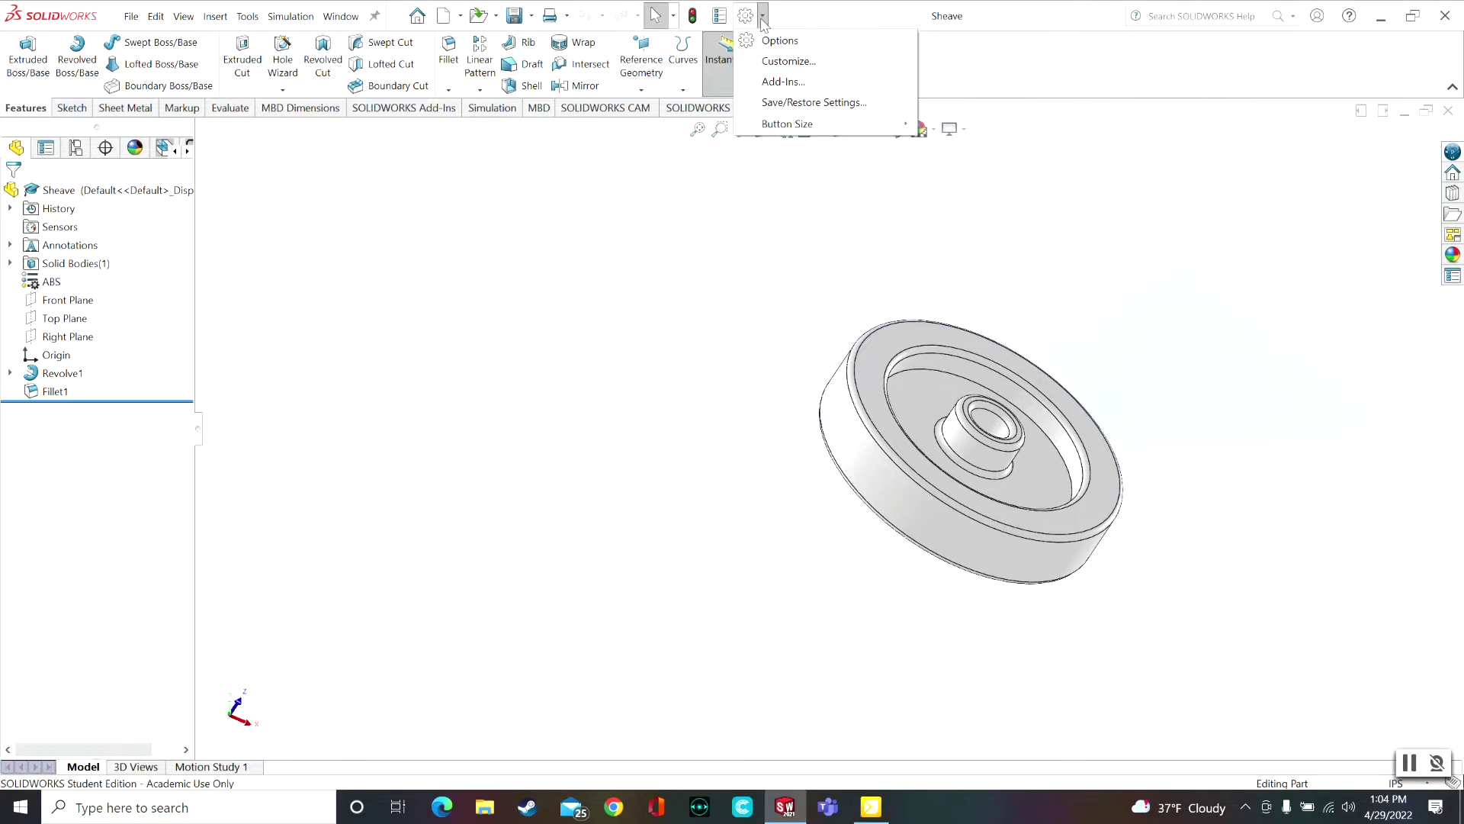
# Enable the SOLIDWORKS Plastics add-in for the current session
pyautogui.click(794, 81)
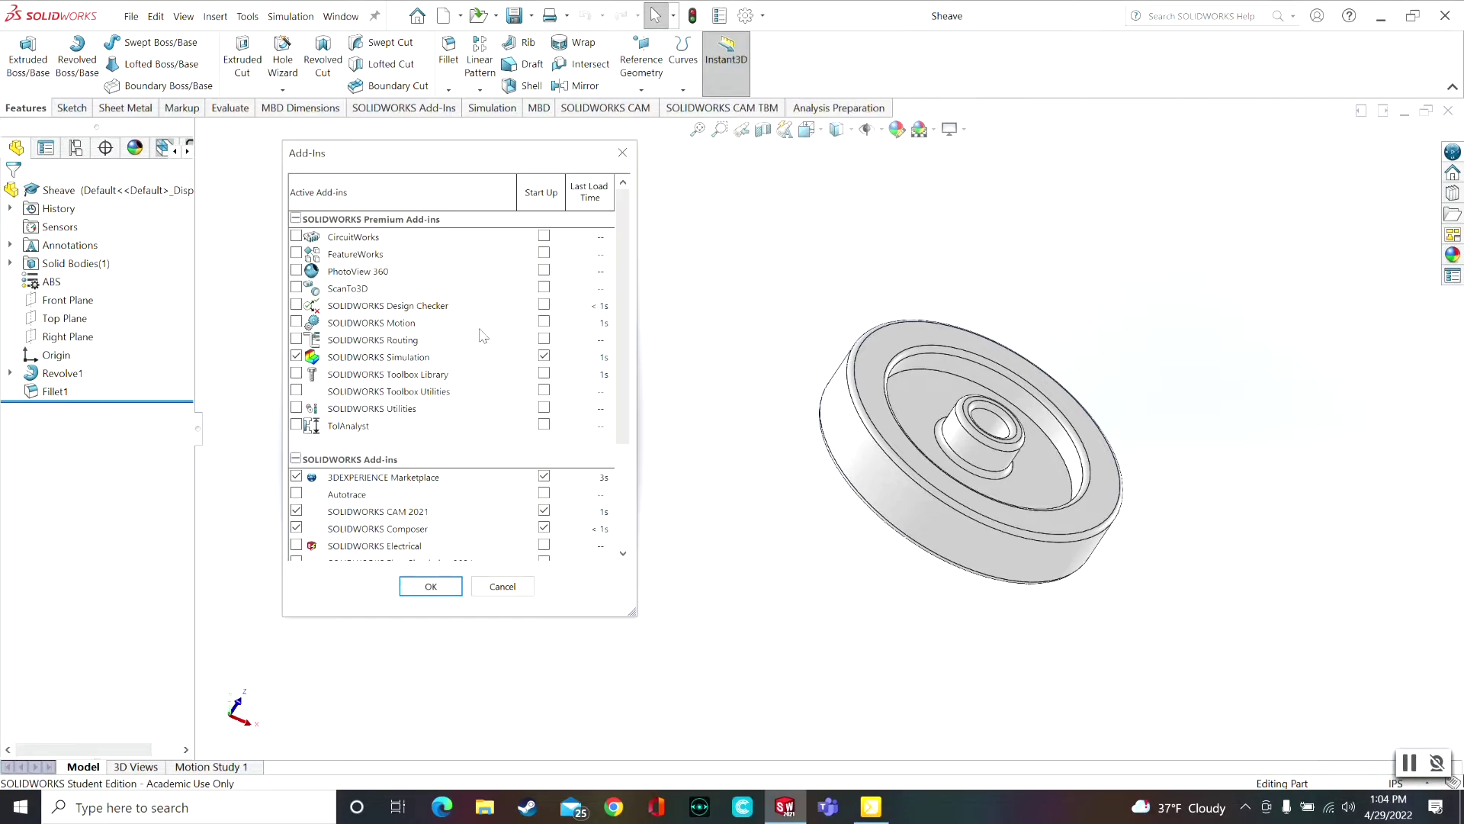
pyautogui.scroll(-3, 386, 488)
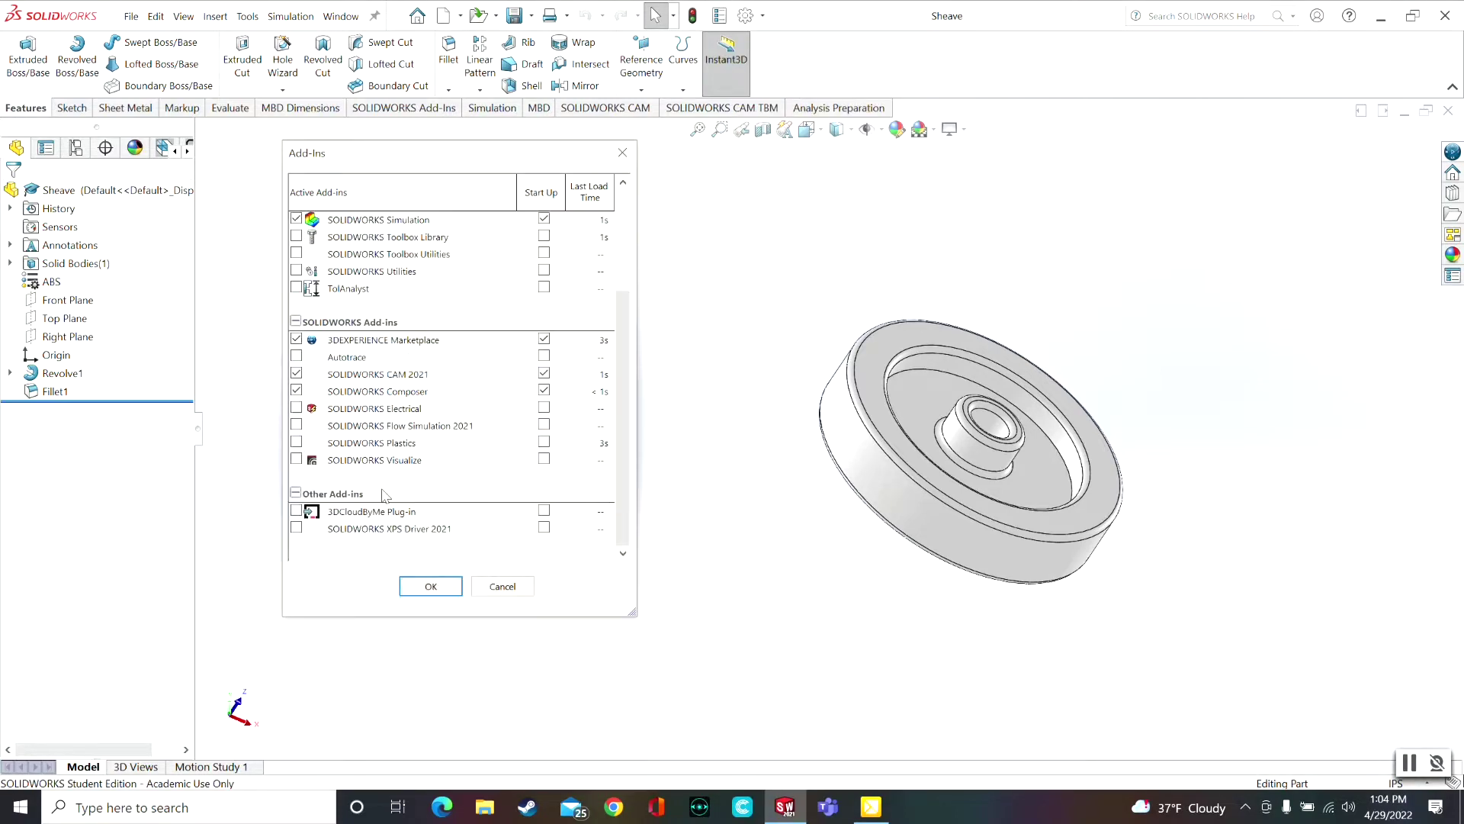
pyautogui.click(296, 441)
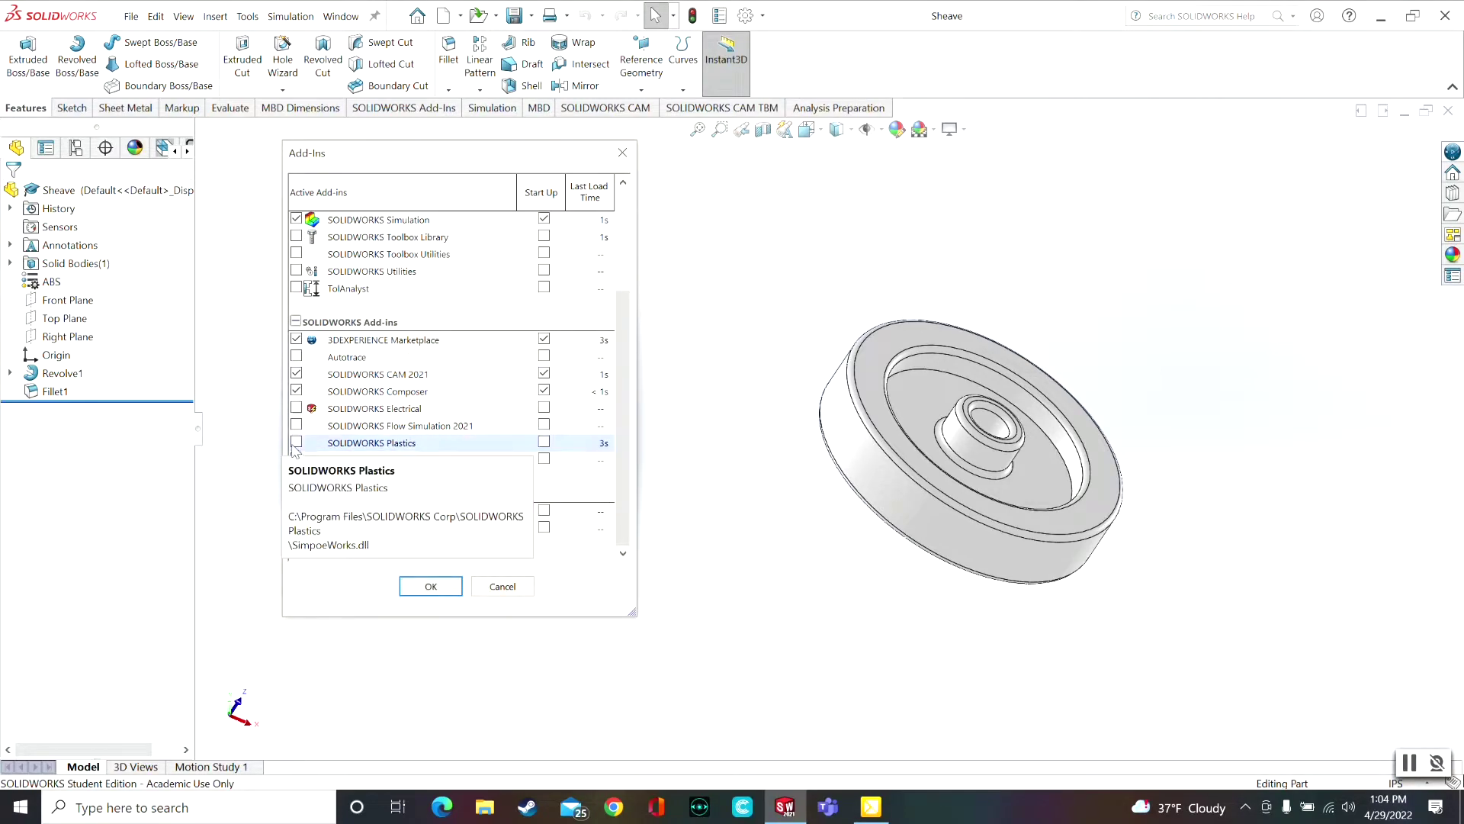
pyautogui.click(431, 586)
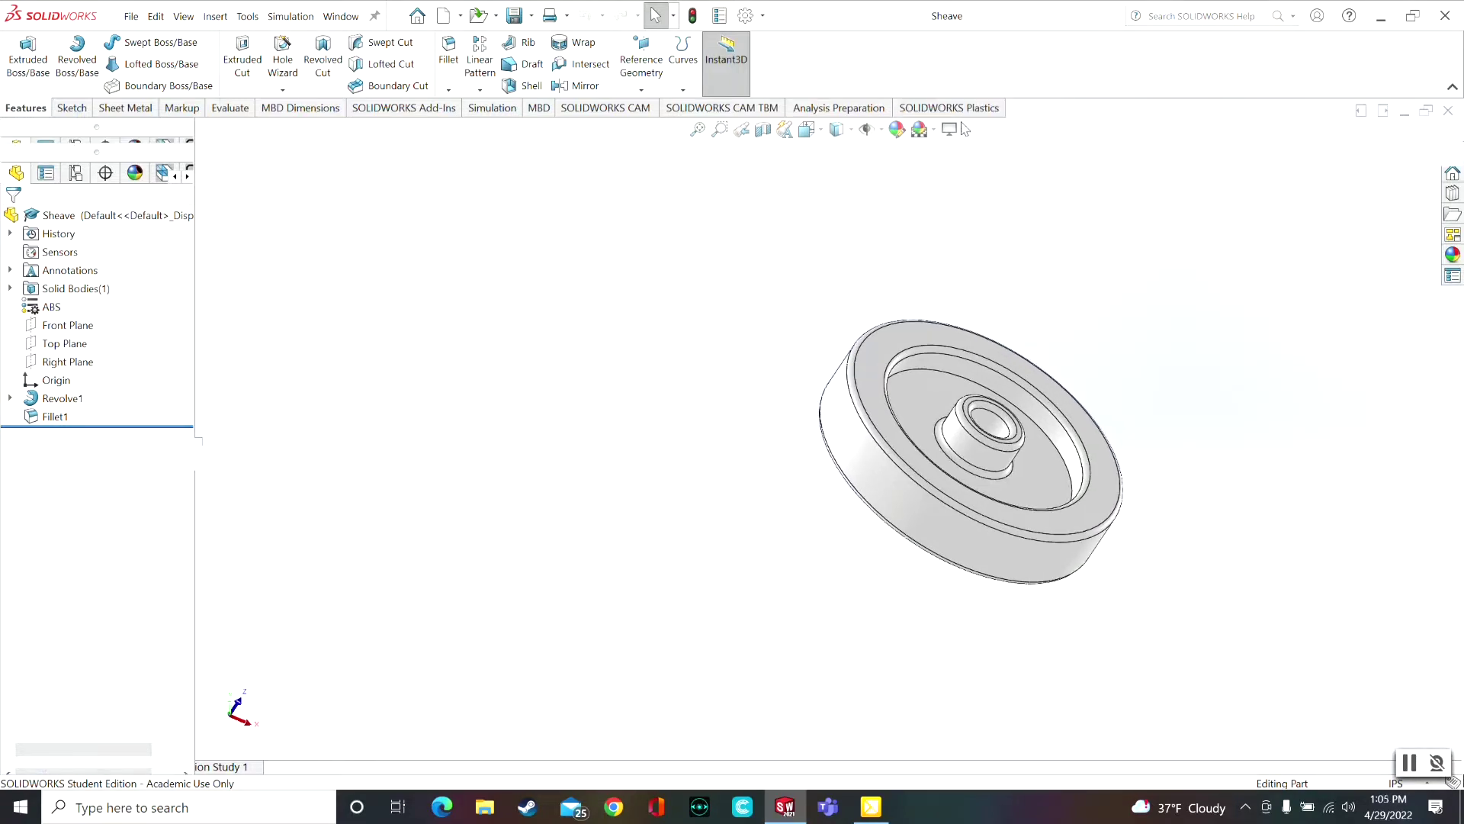
# Bring up the SOLIDWORKS Plastics tools and open the sheave's default plastics study tree
pyautogui.click(975, 113)
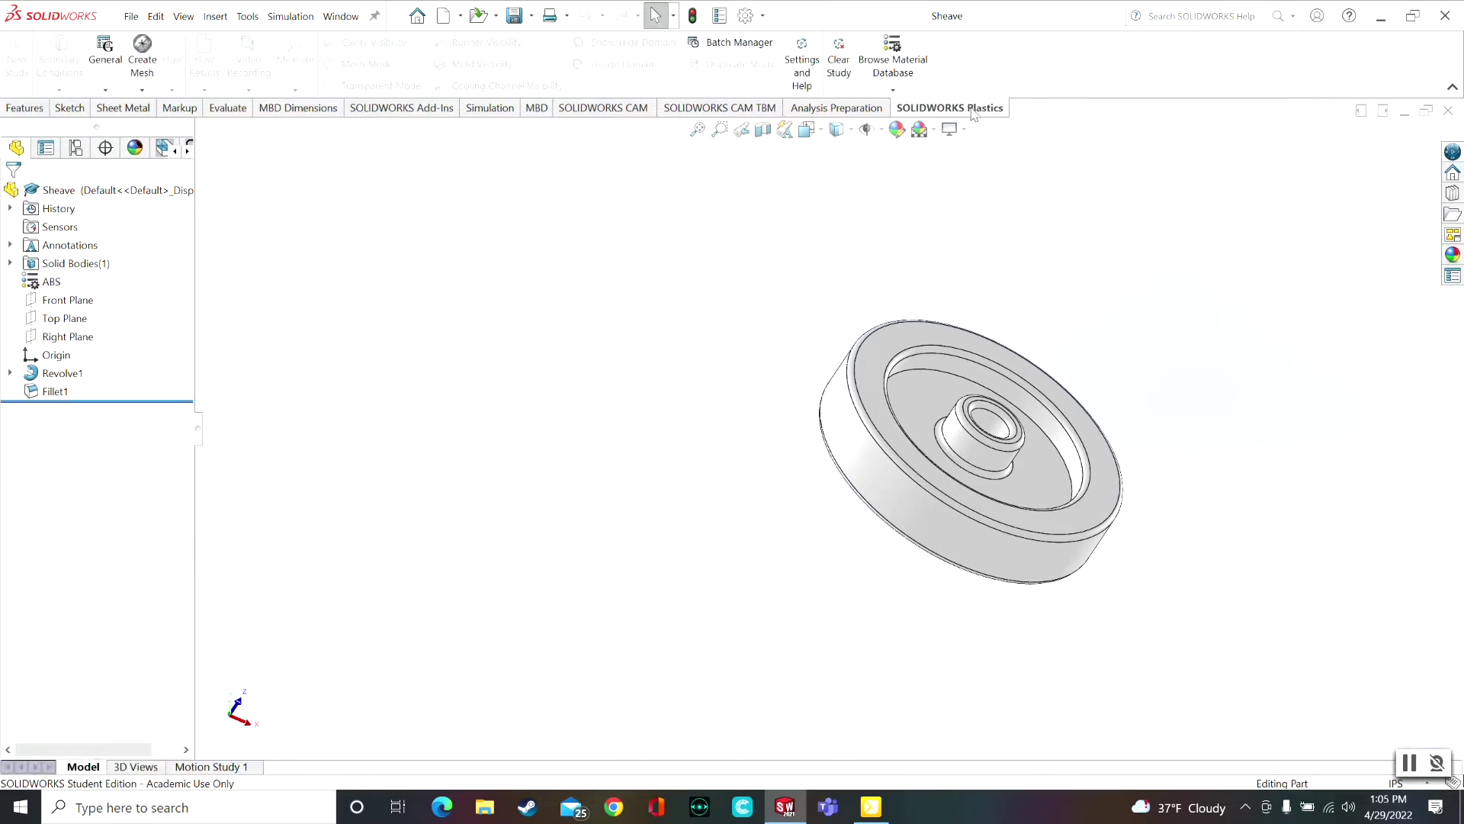
pyautogui.scroll(-3, 958, 485)
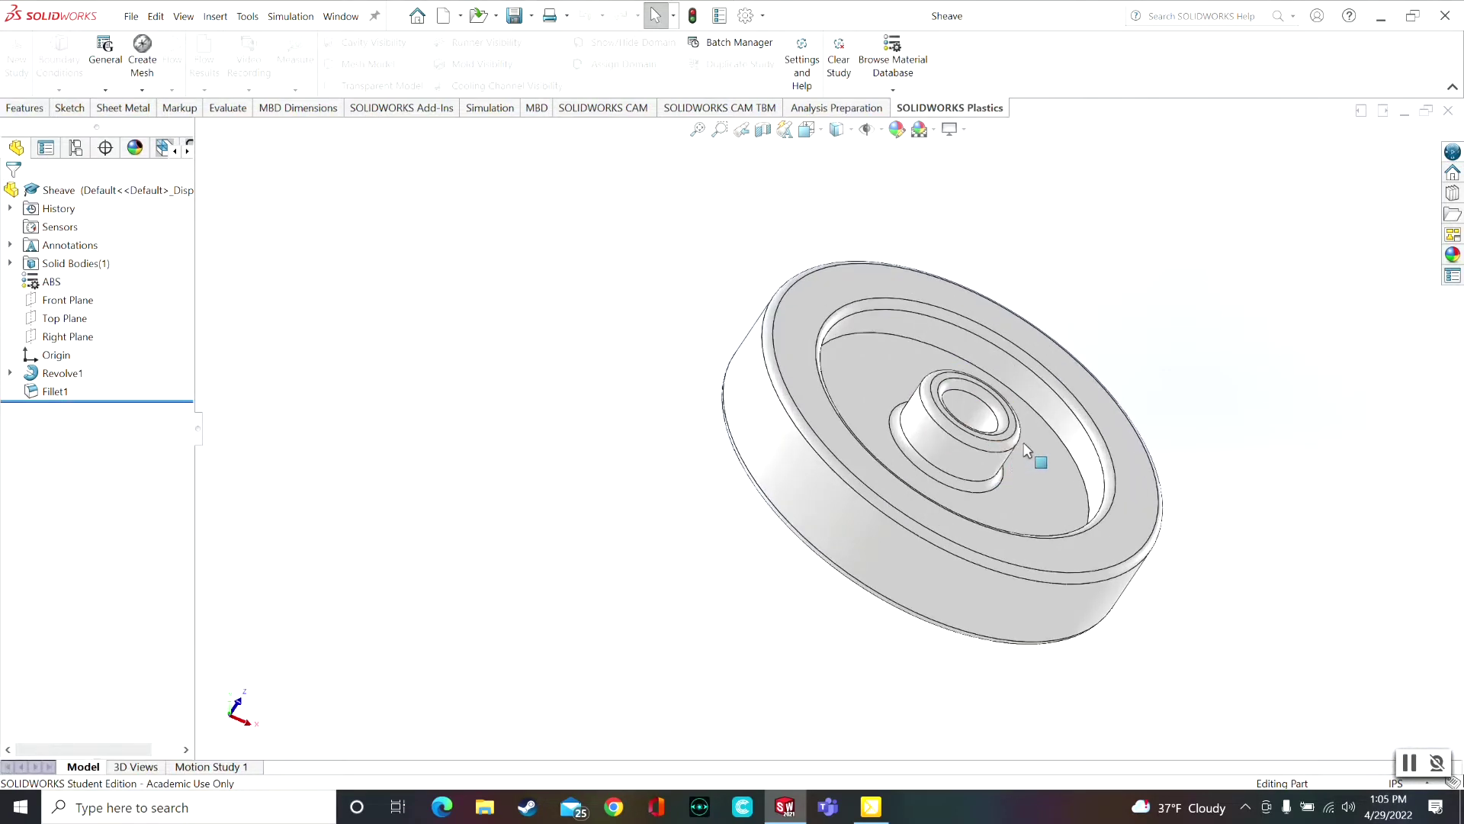
pyautogui.moveTo(818, 568); pyautogui.dragTo(785, 578, button='middle')
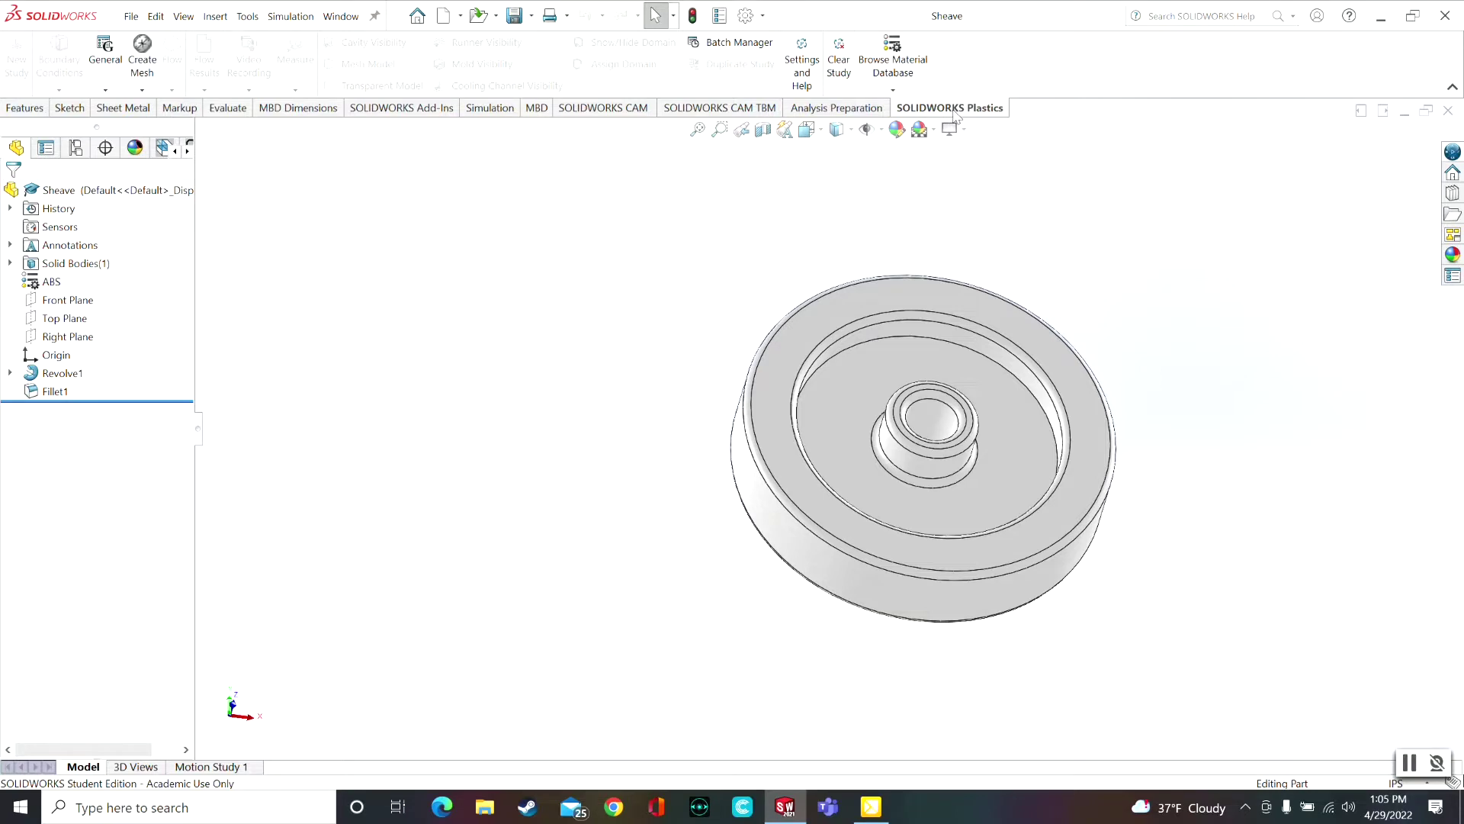
pyautogui.click(859, 106)
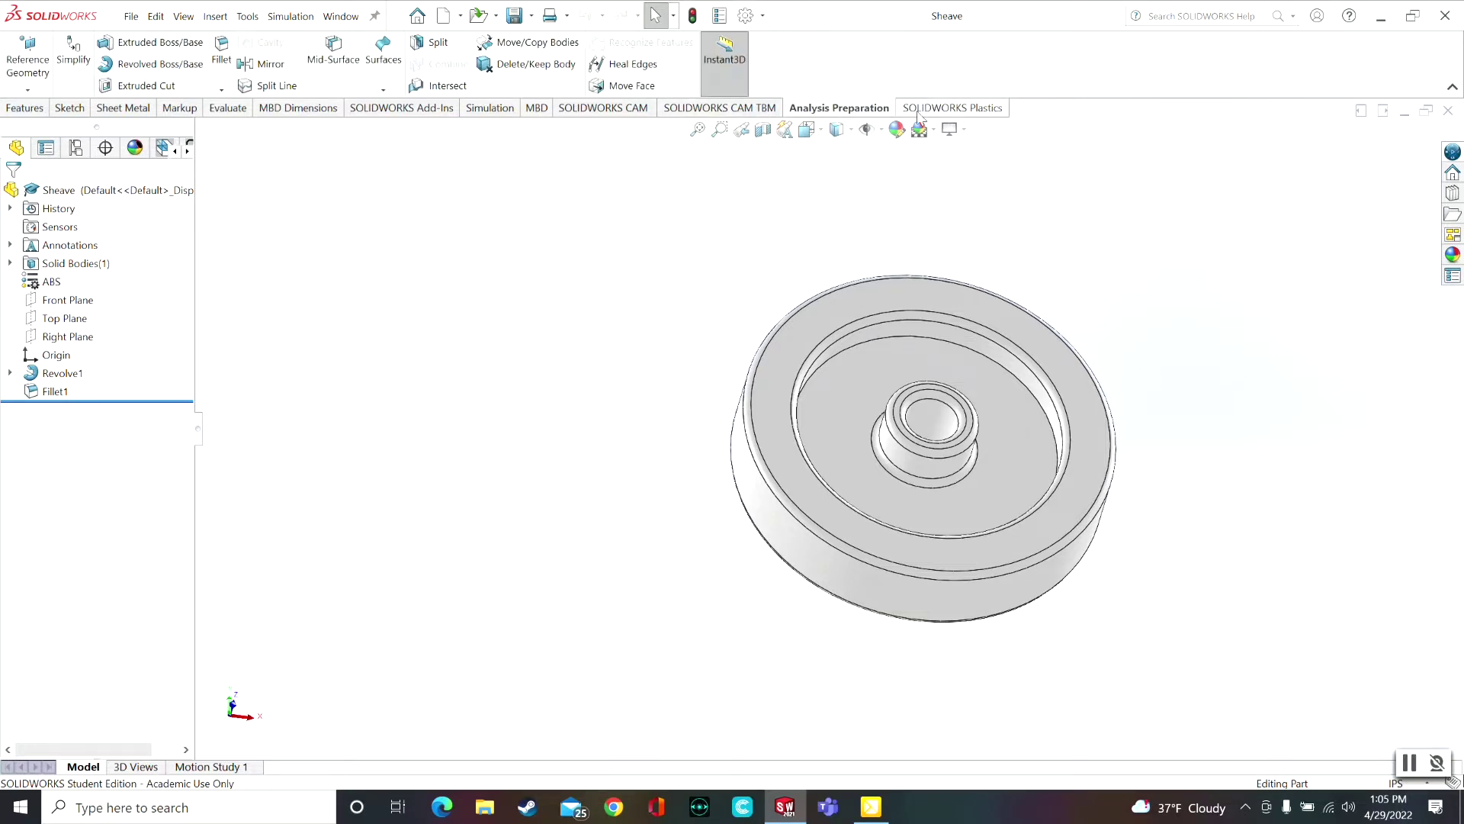
pyautogui.click(936, 109)
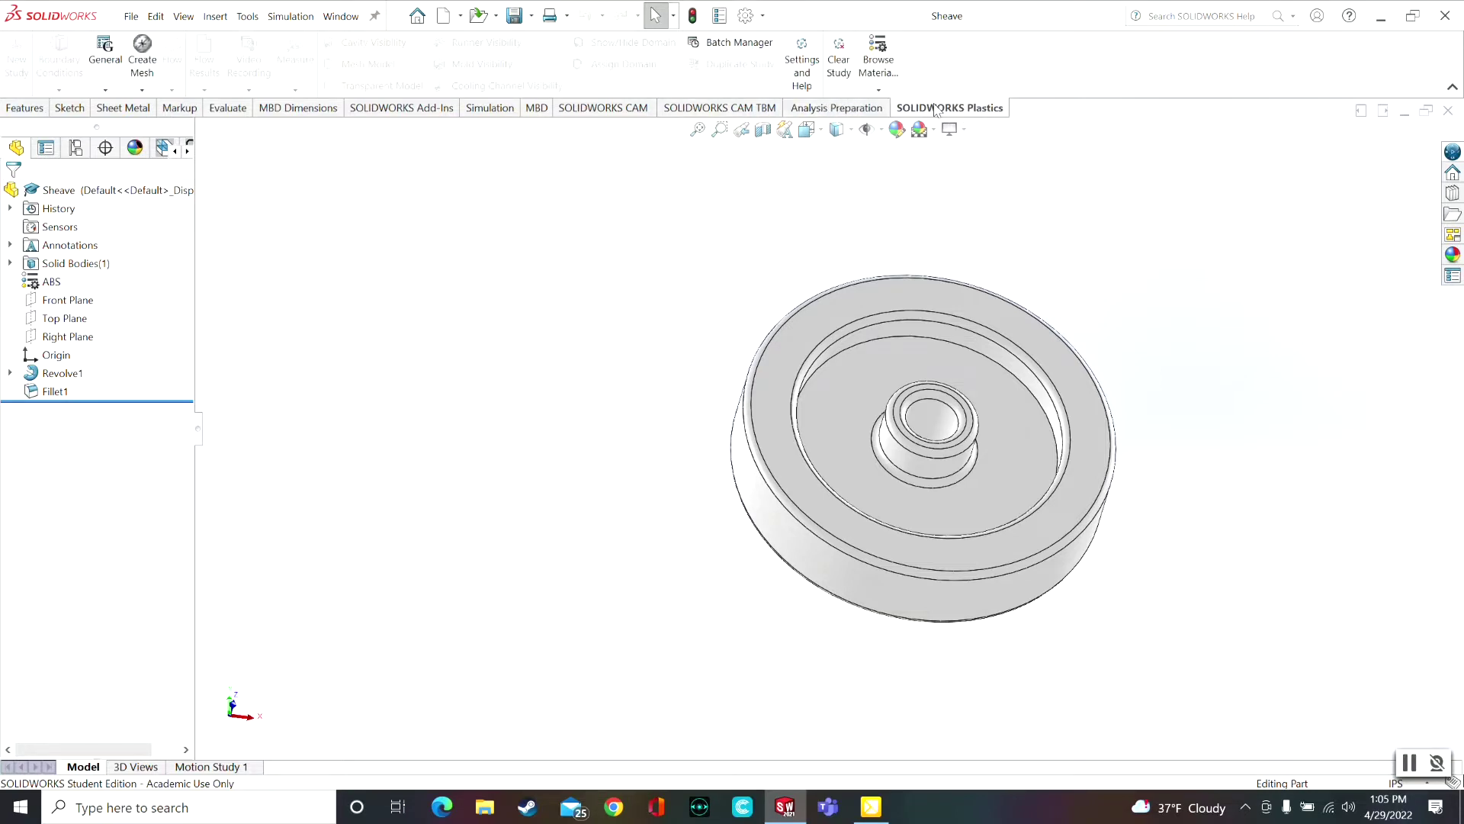
pyautogui.click(187, 151)
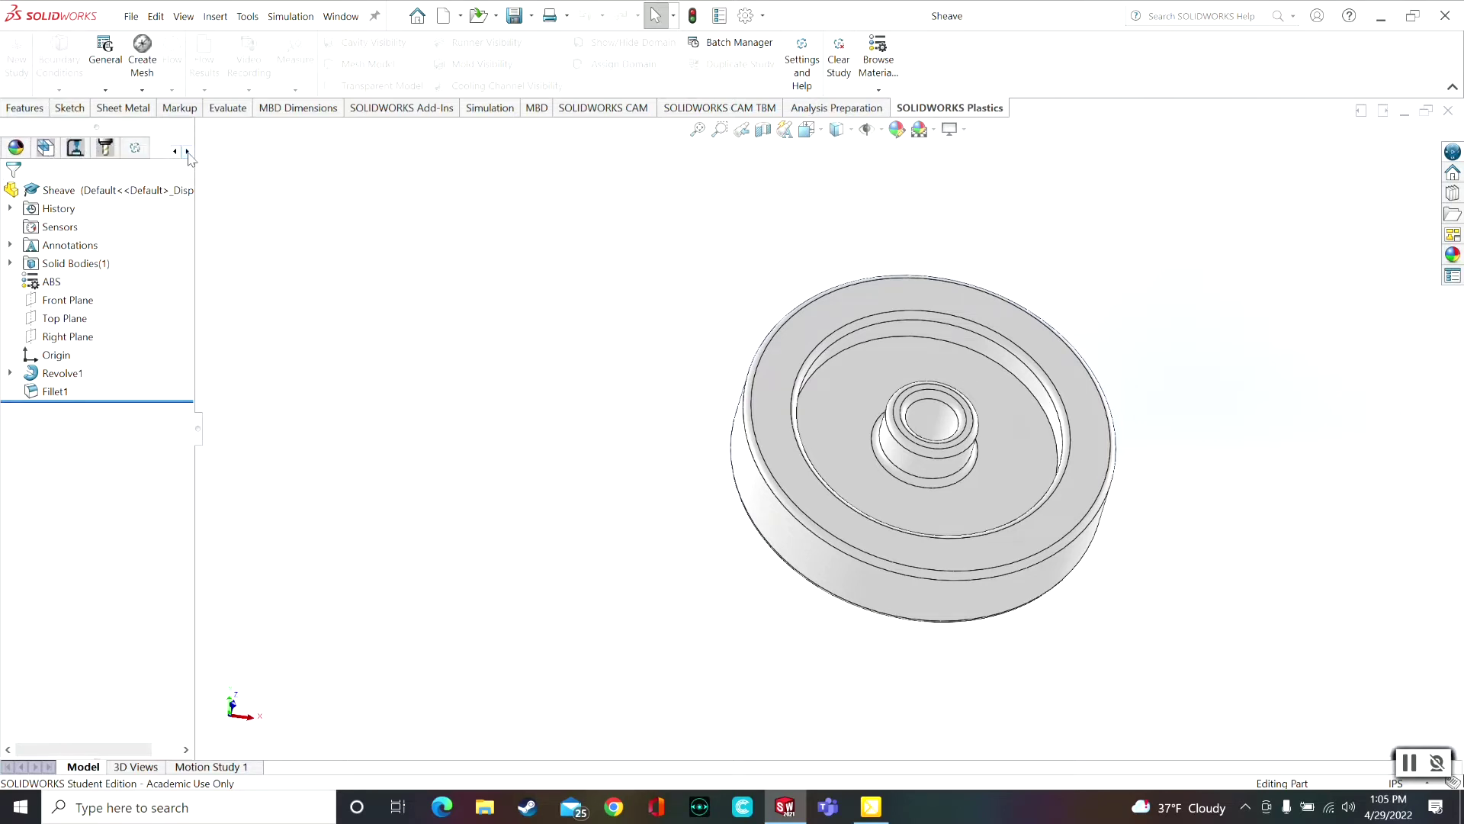
pyautogui.click(136, 149)
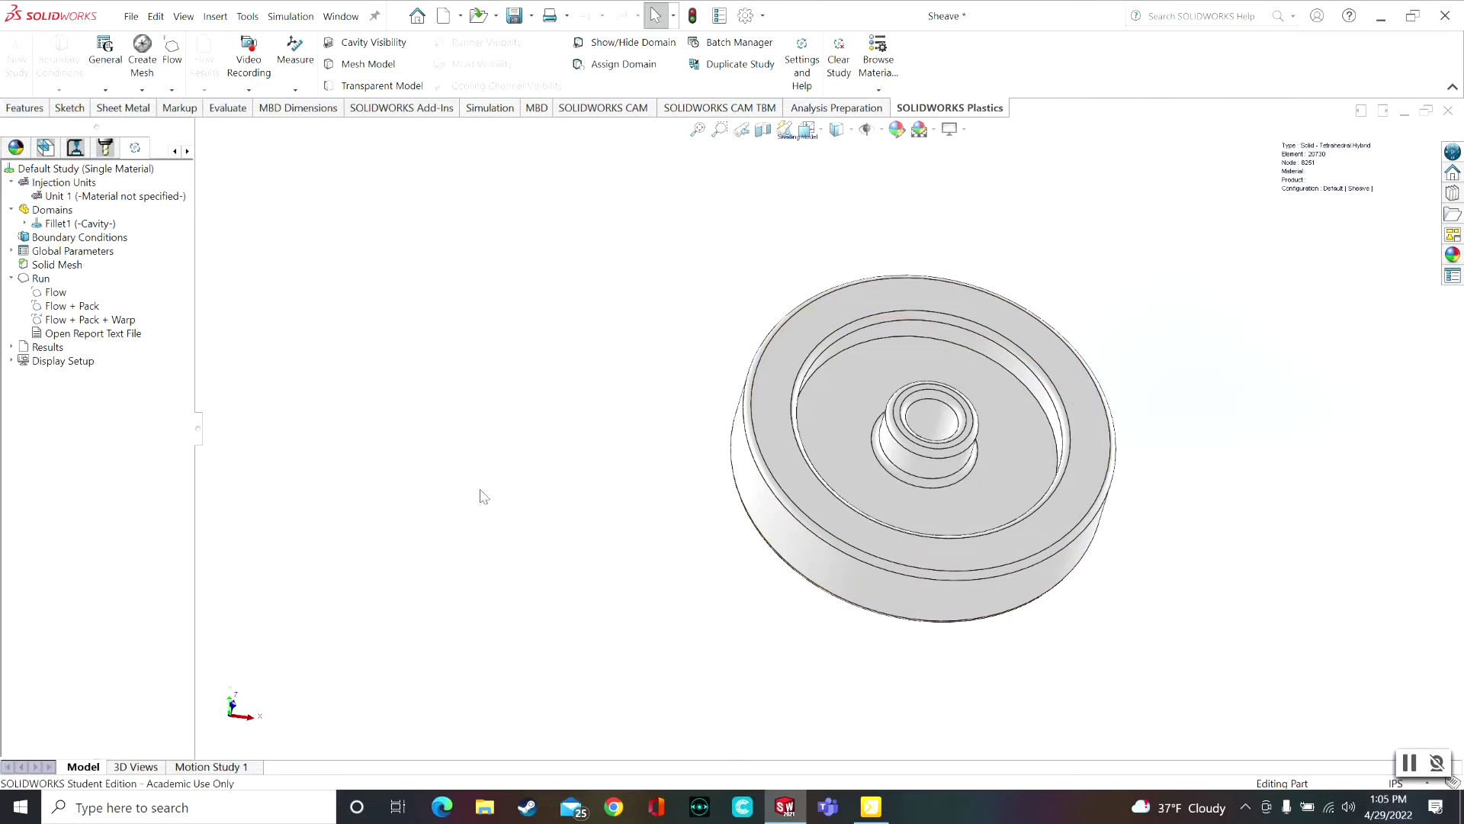
# Keep the mesh type on Automatic and create the mesh for the sheave
pyautogui.click(142, 91)
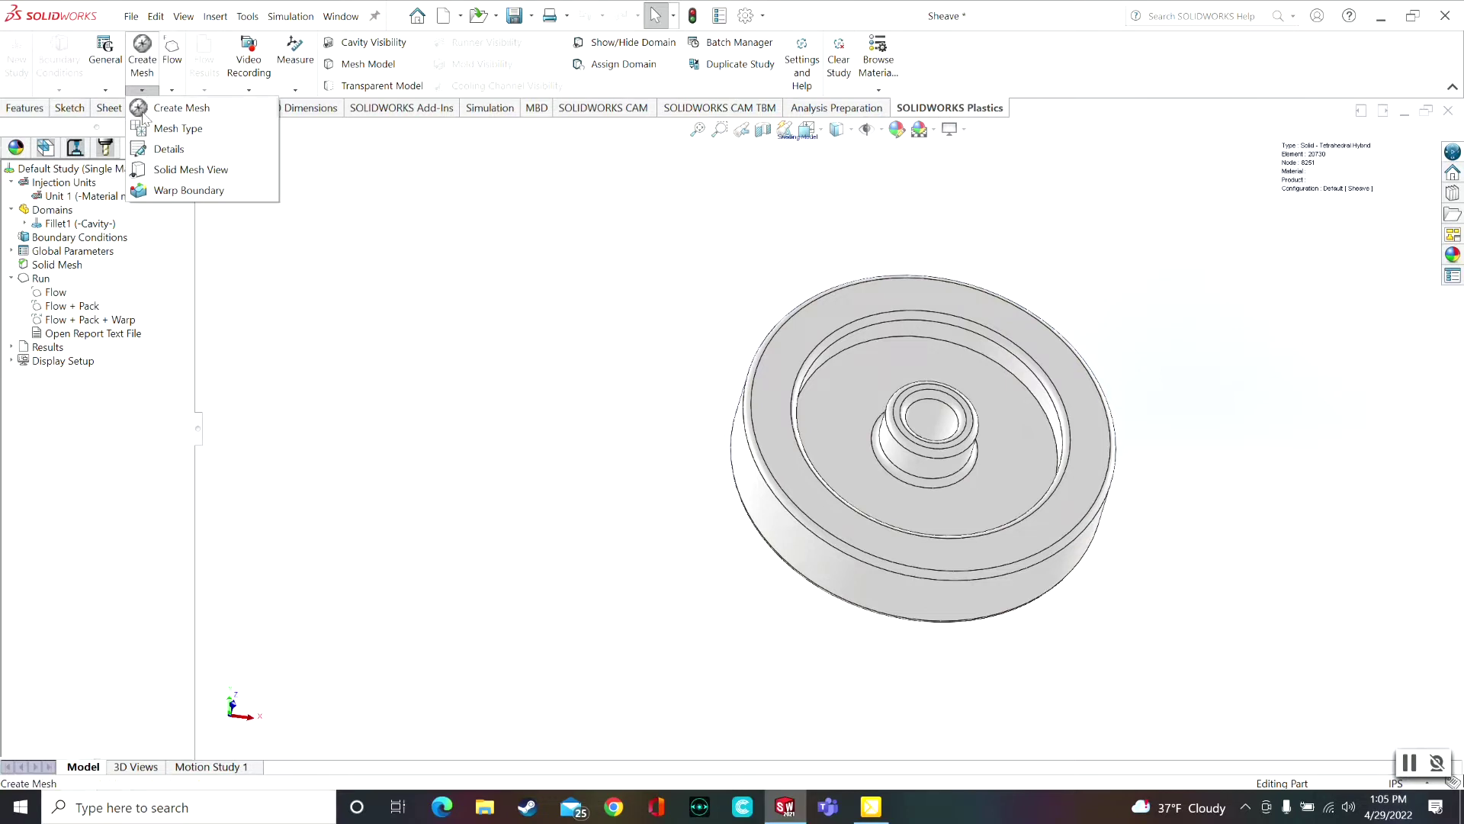
pyautogui.click(164, 128)
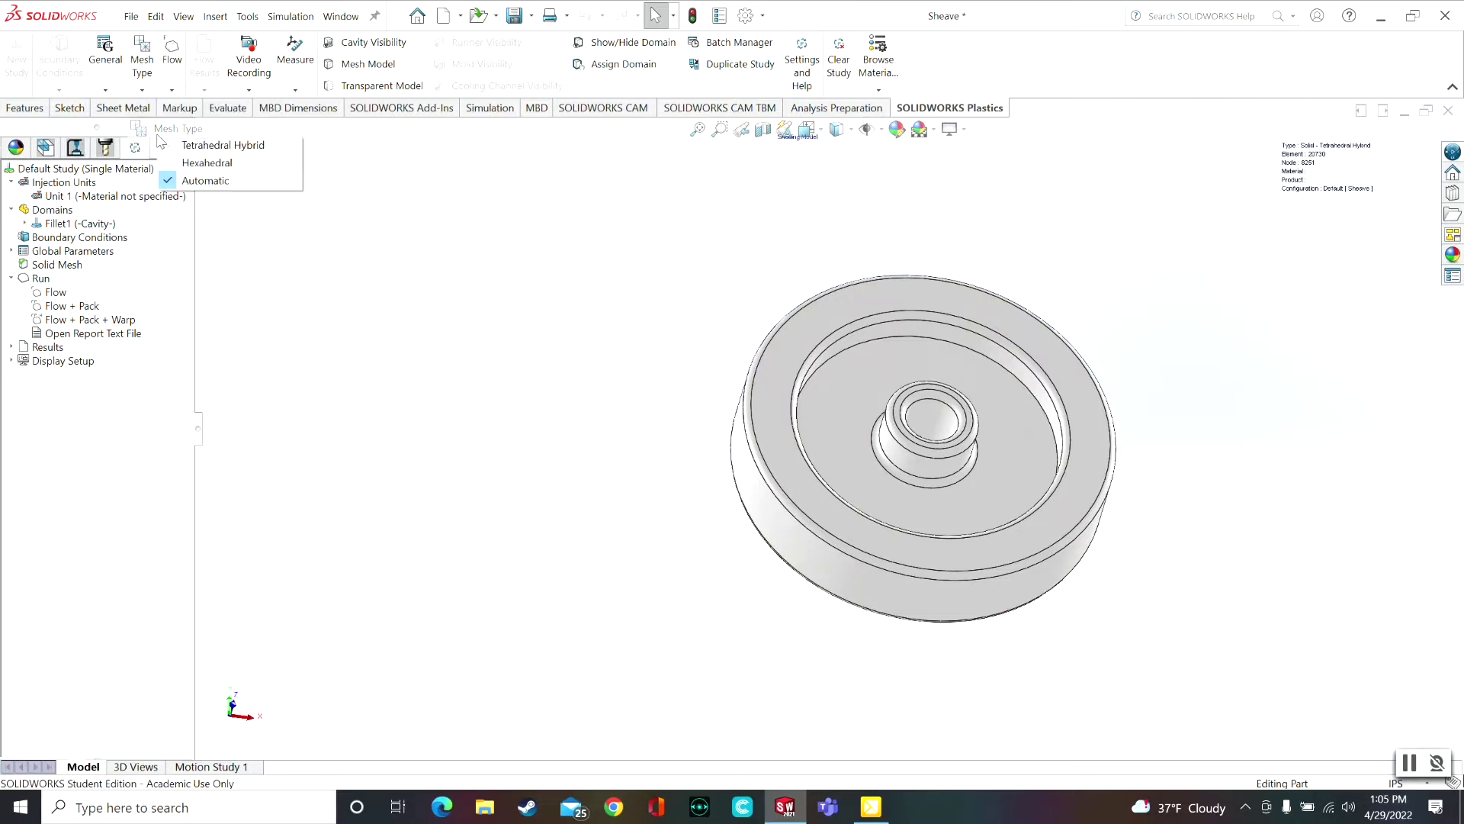
pyautogui.click(207, 162)
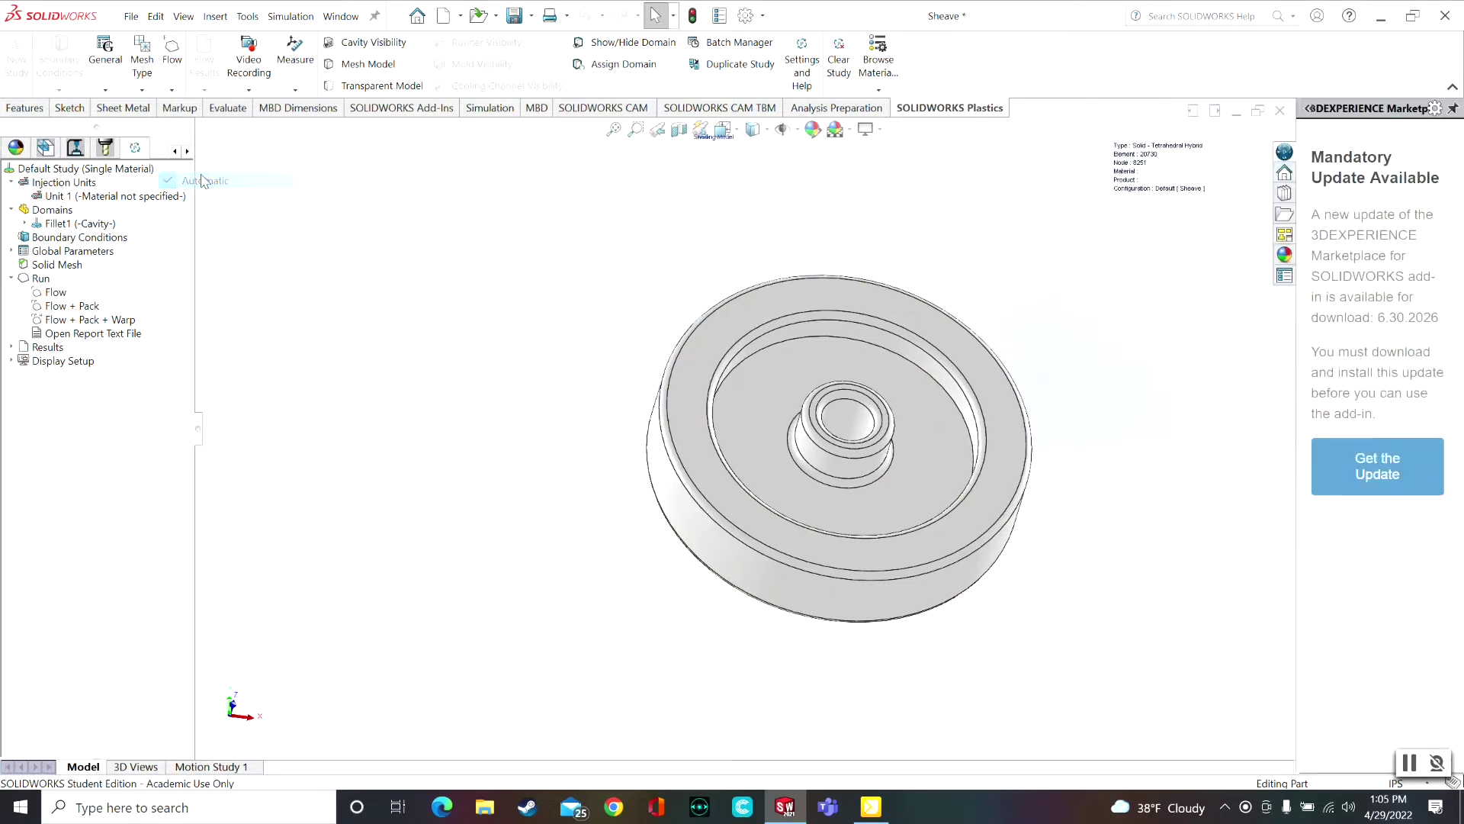
pyautogui.click(148, 96)
pyautogui.click(160, 108)
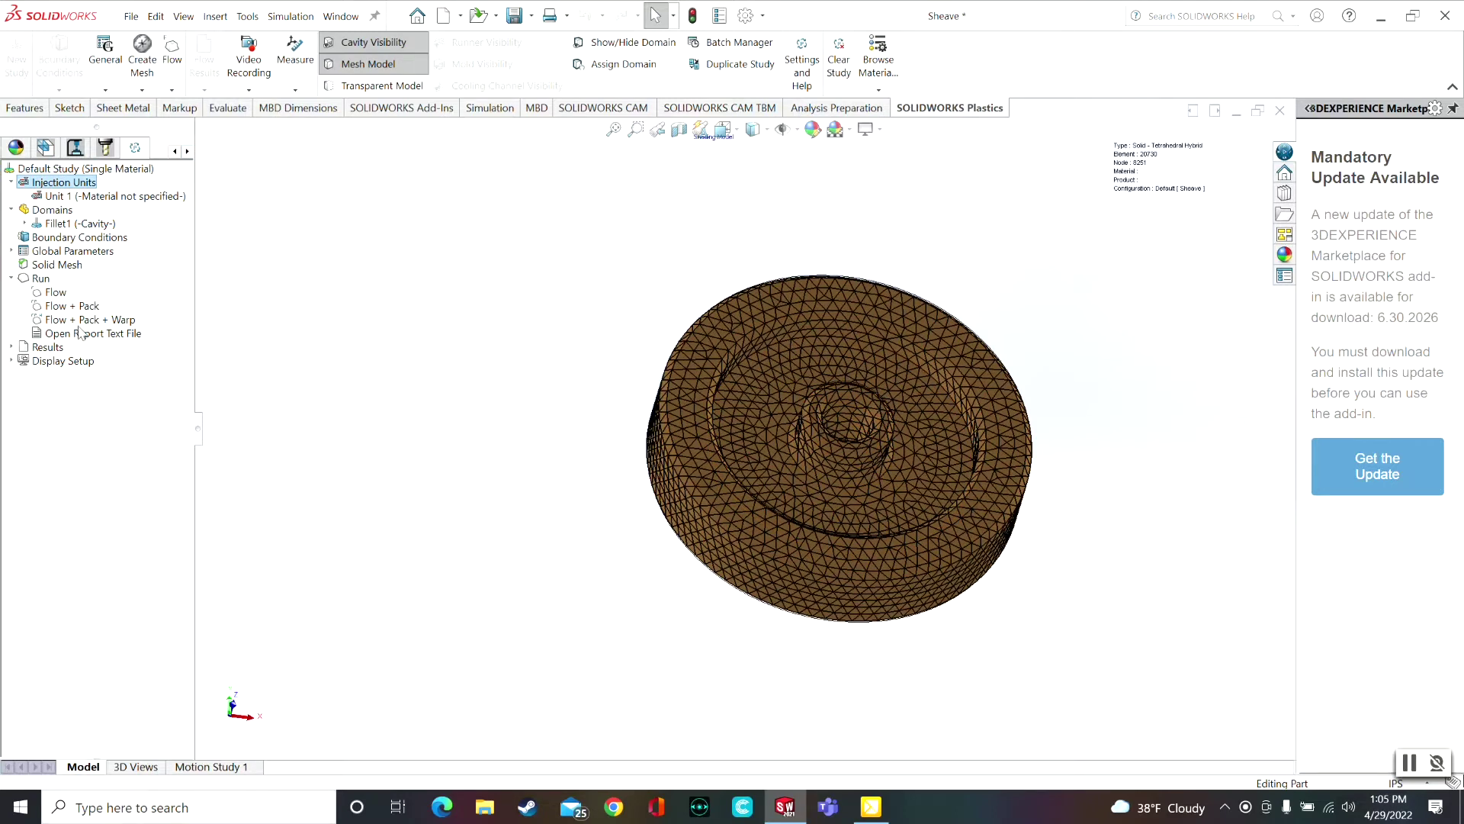
# Open the settings of injection Unit 1 and expand the ABS family in the default polymer database
pyautogui.click(113, 197)
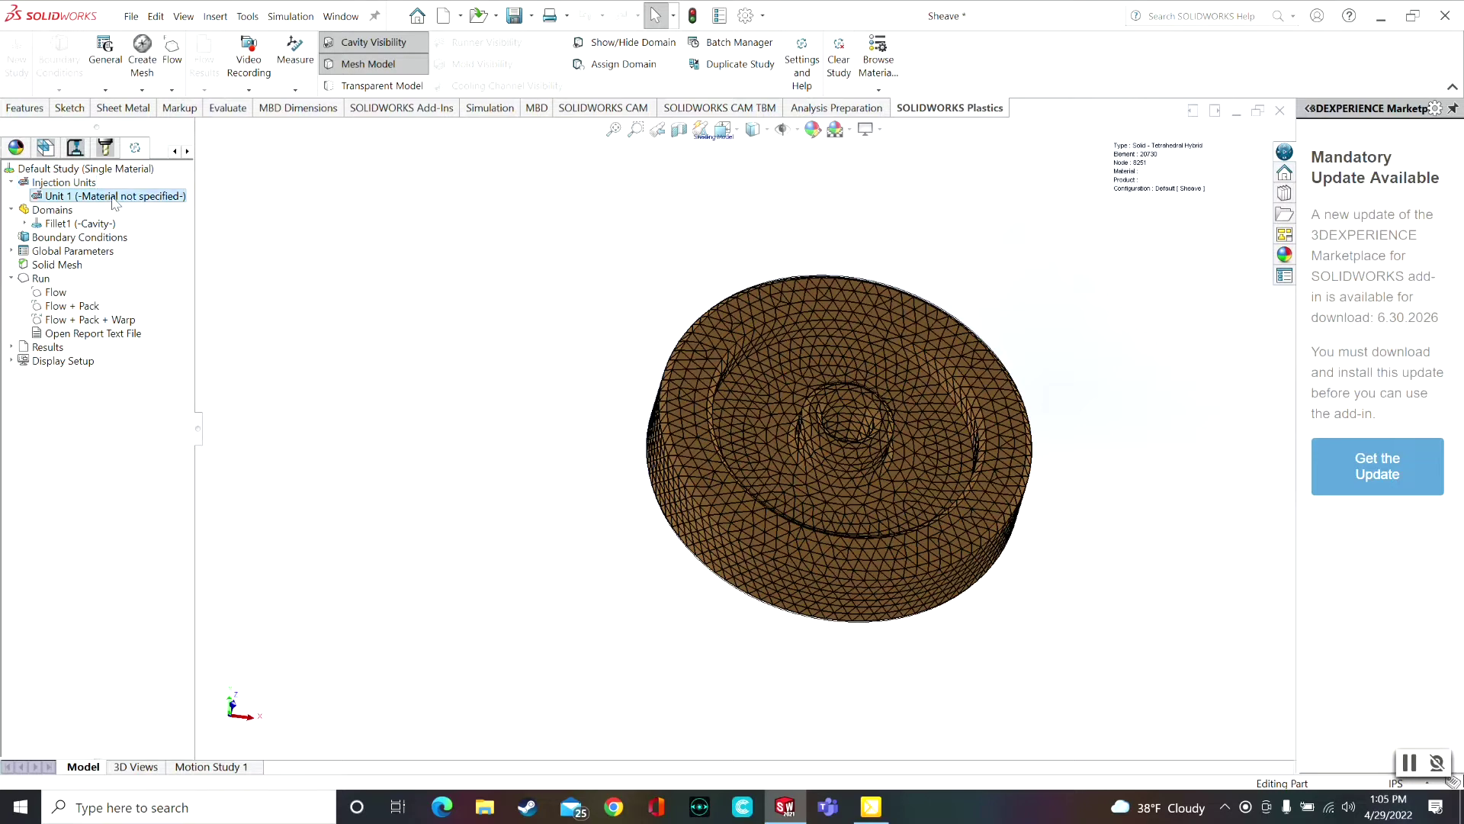
pyautogui.rightClick(118, 199)
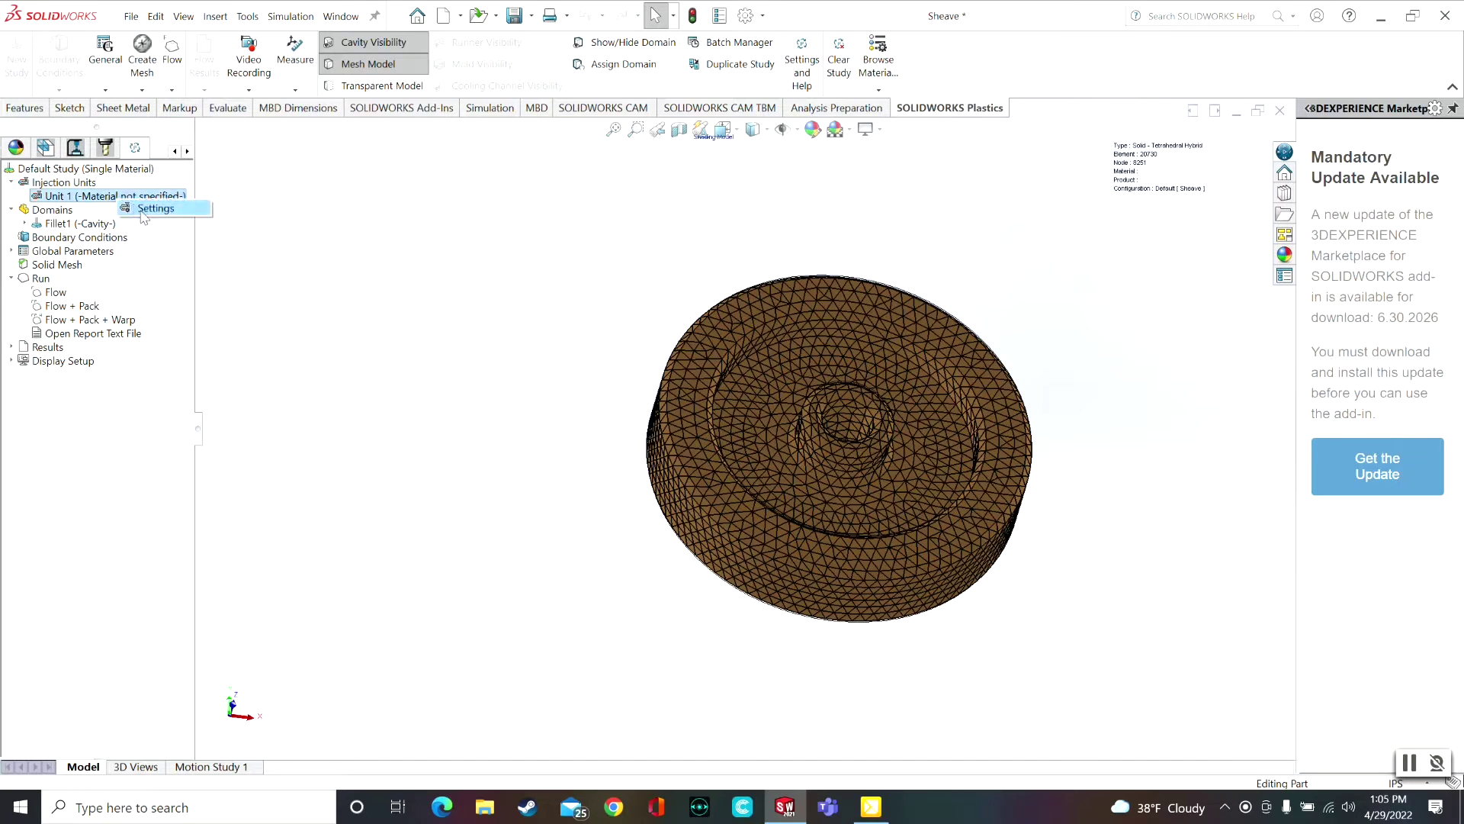
pyautogui.click(157, 207)
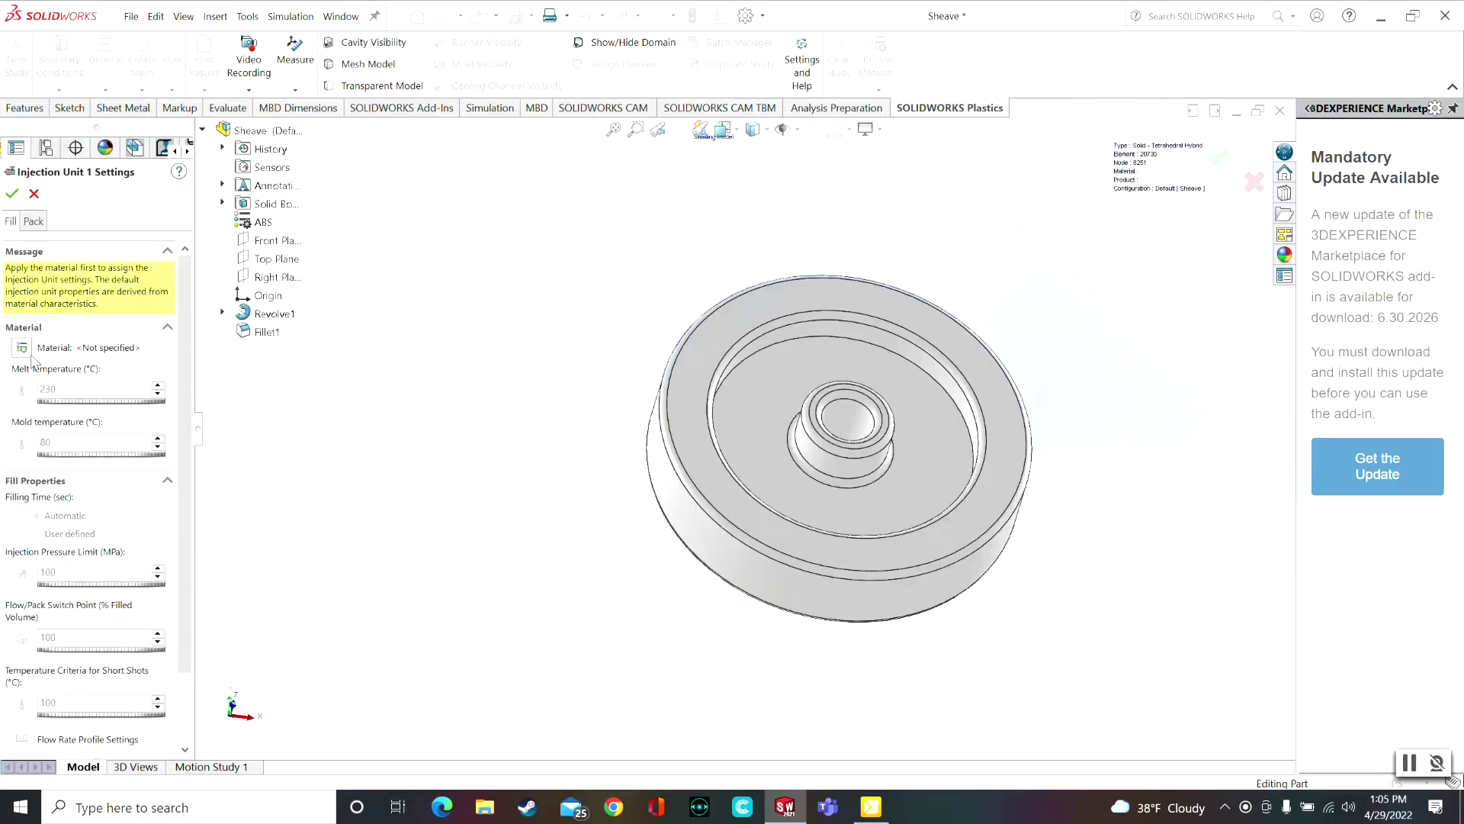
pyautogui.click(22, 347)
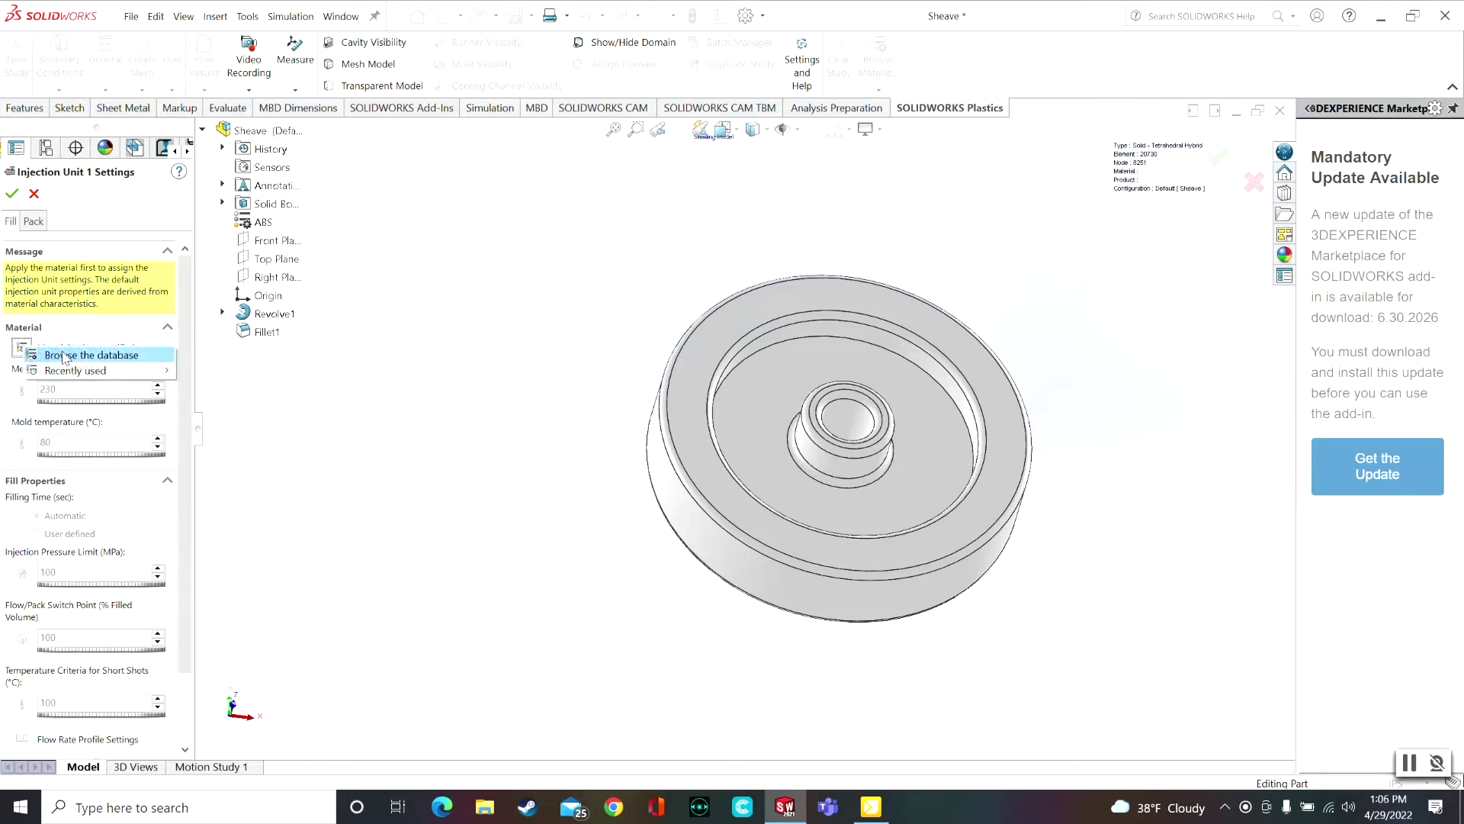
pyautogui.click(89, 357)
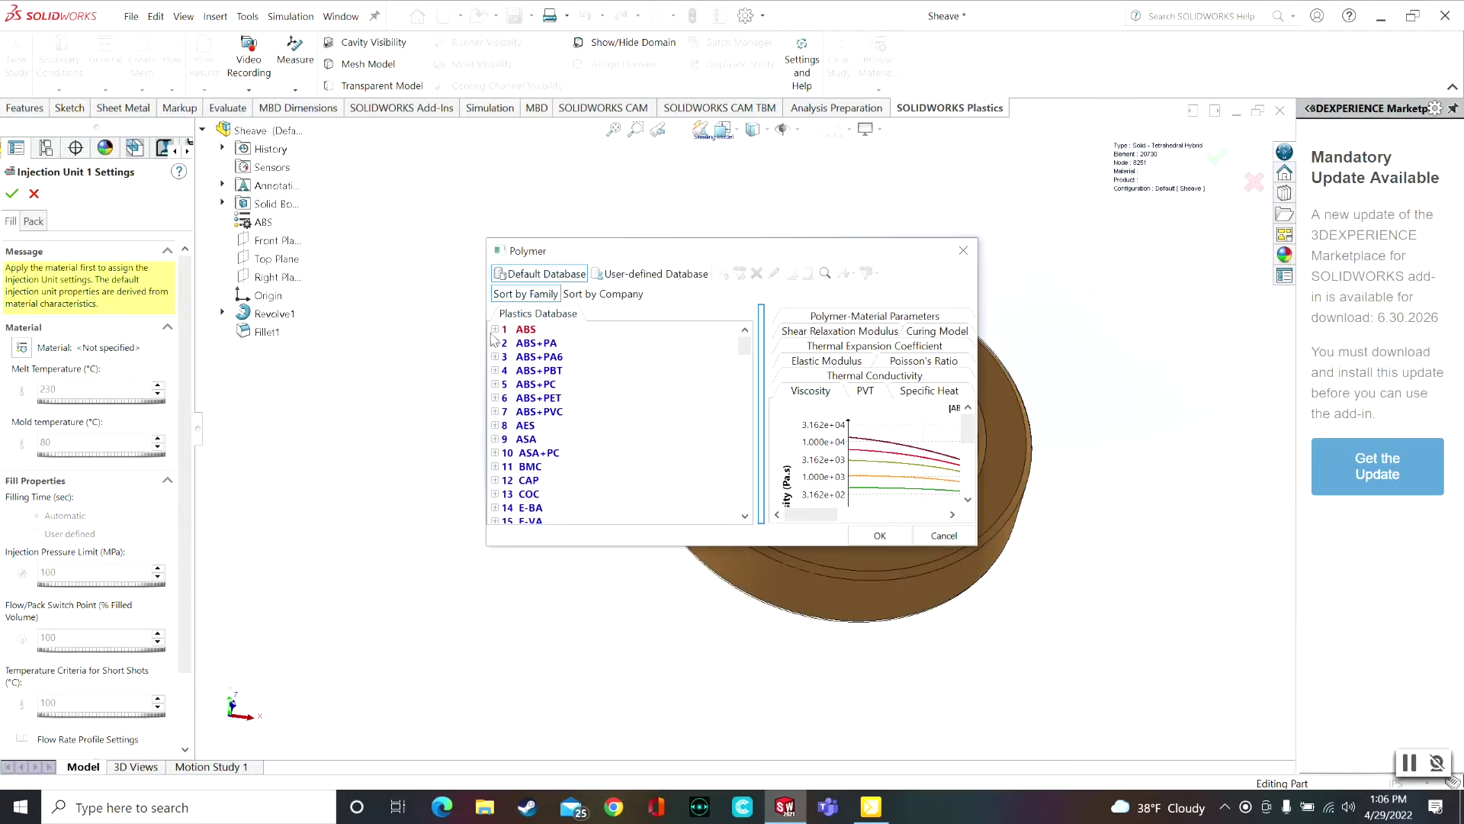
pyautogui.click(495, 329)
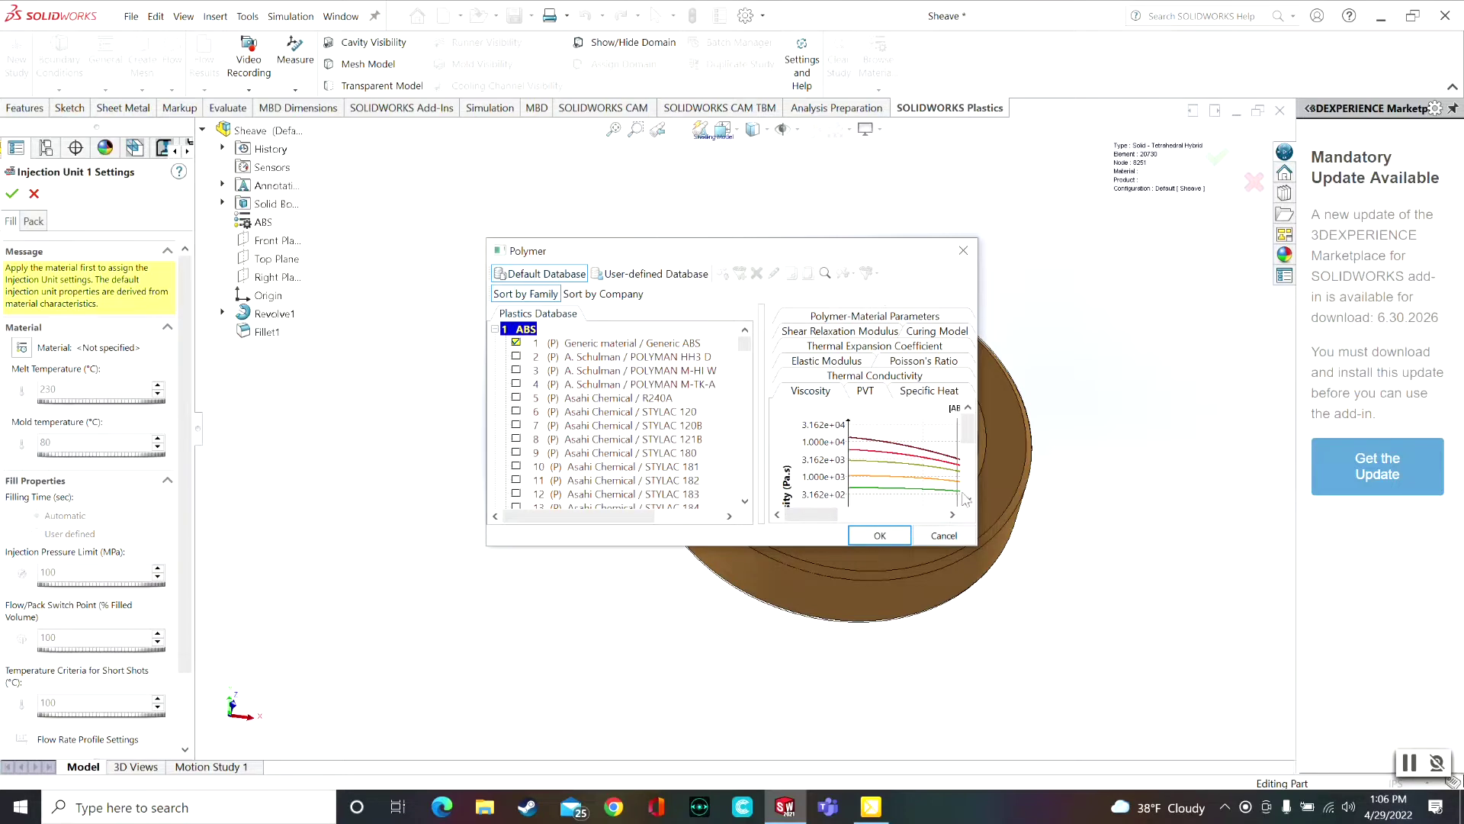
# Review the property curves of Generic ABS, assign it as the injection unit's material and accept the unit settings
pyautogui.moveTo(975, 548); pyautogui.dragTo(1187, 699)
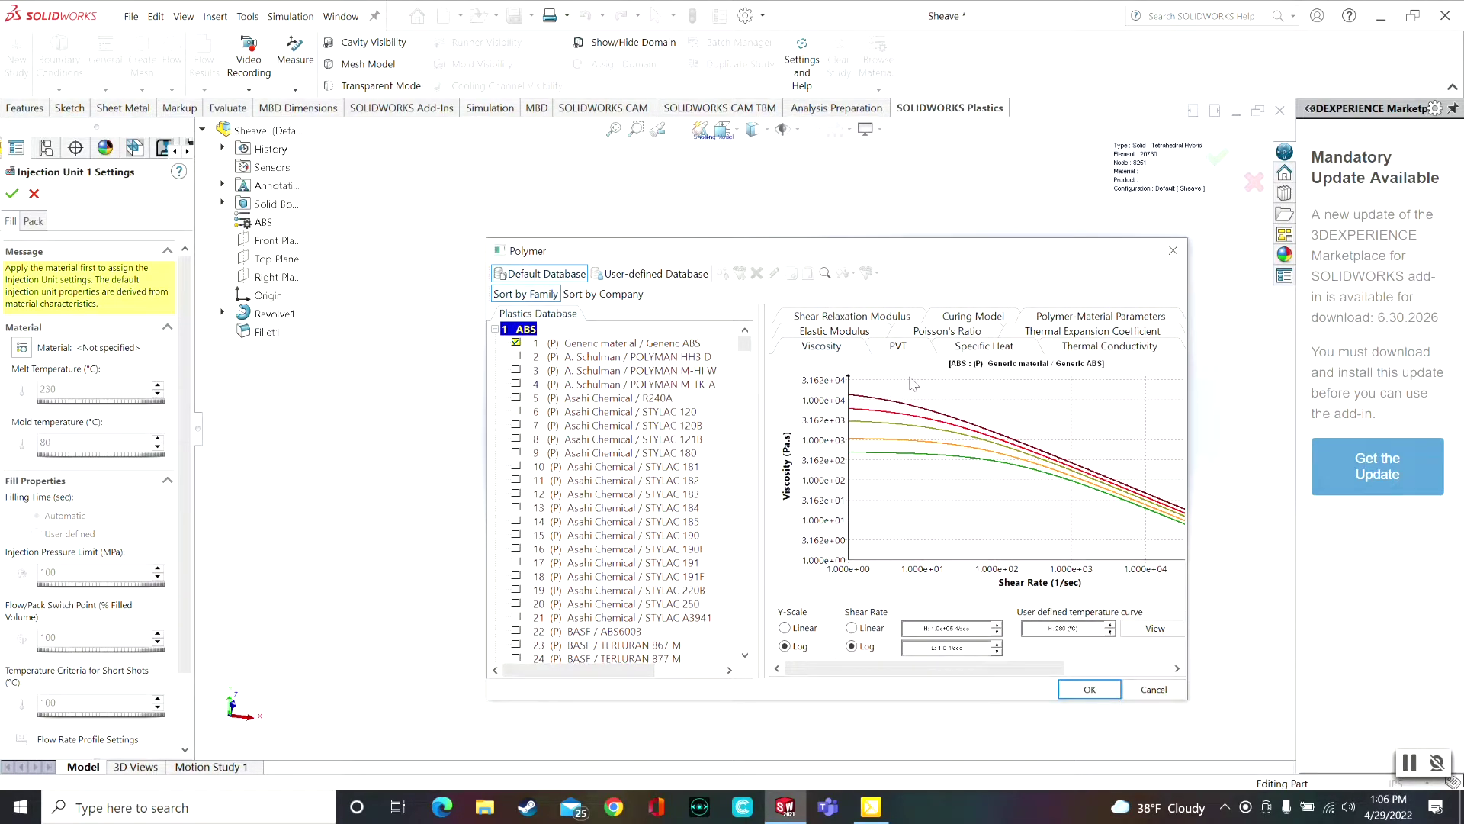
pyautogui.click(897, 348)
pyautogui.click(984, 347)
pyautogui.click(965, 330)
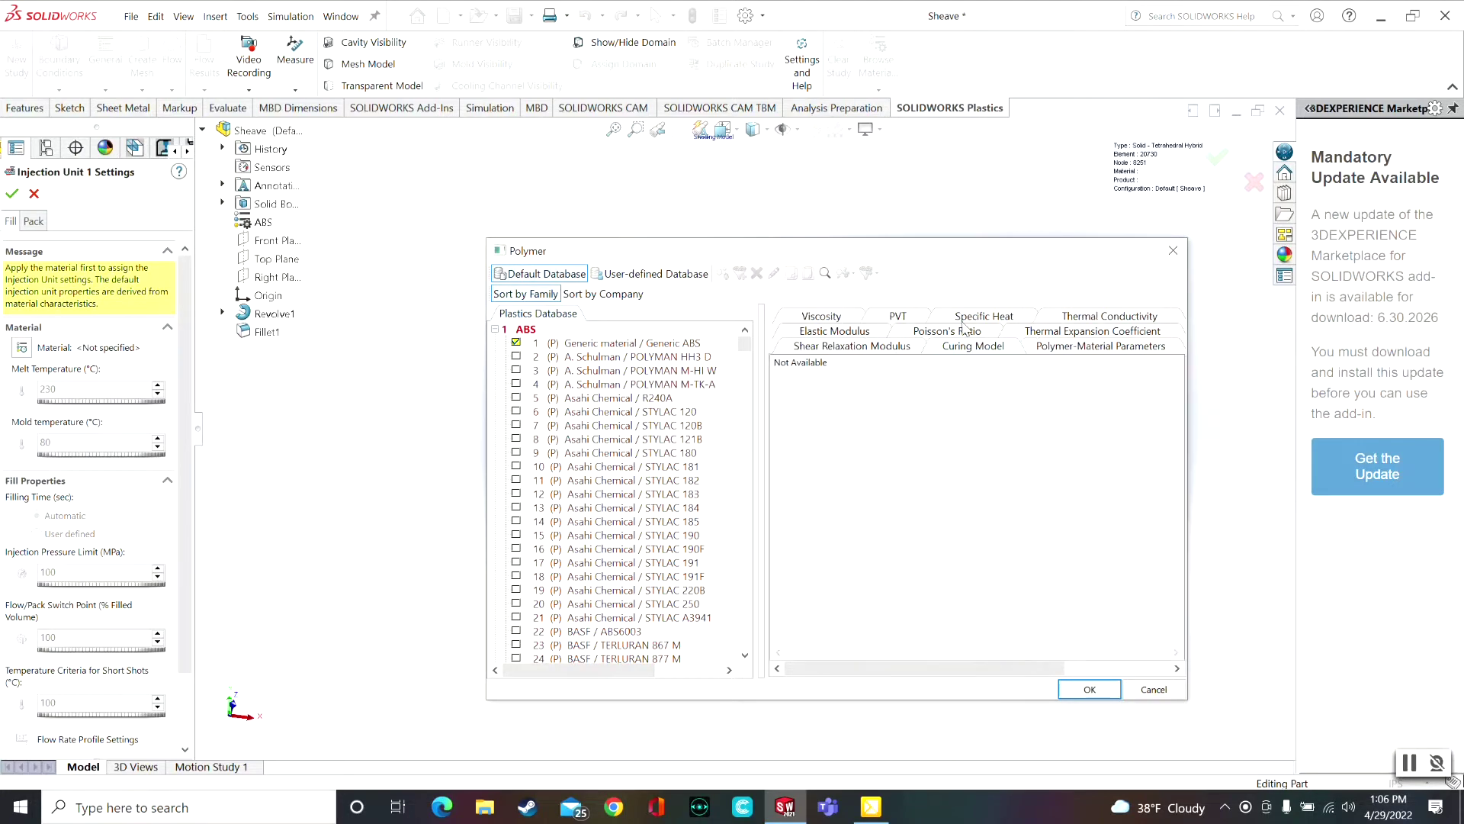
pyautogui.click(1088, 690)
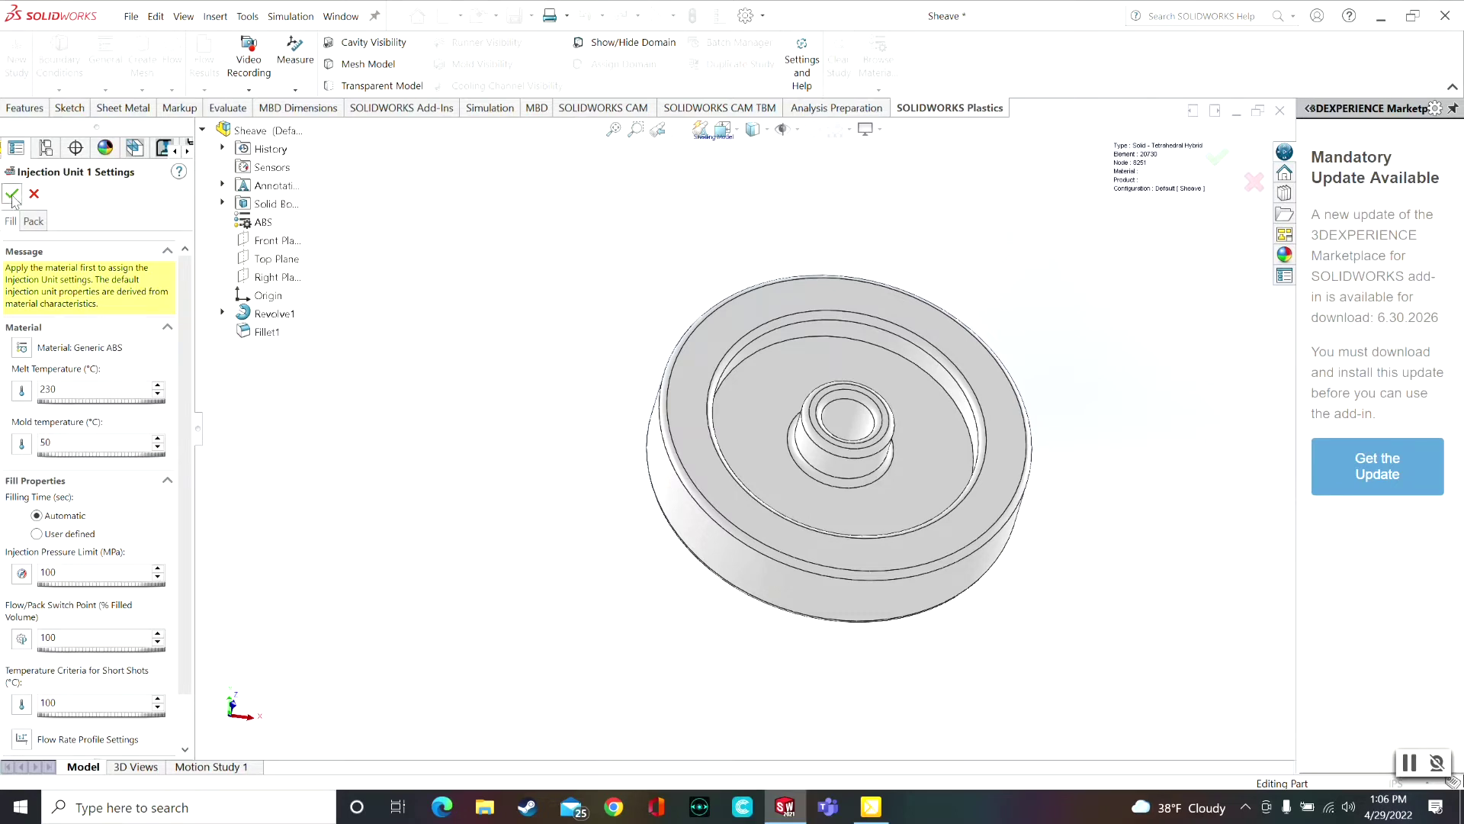
pyautogui.click(11, 194)
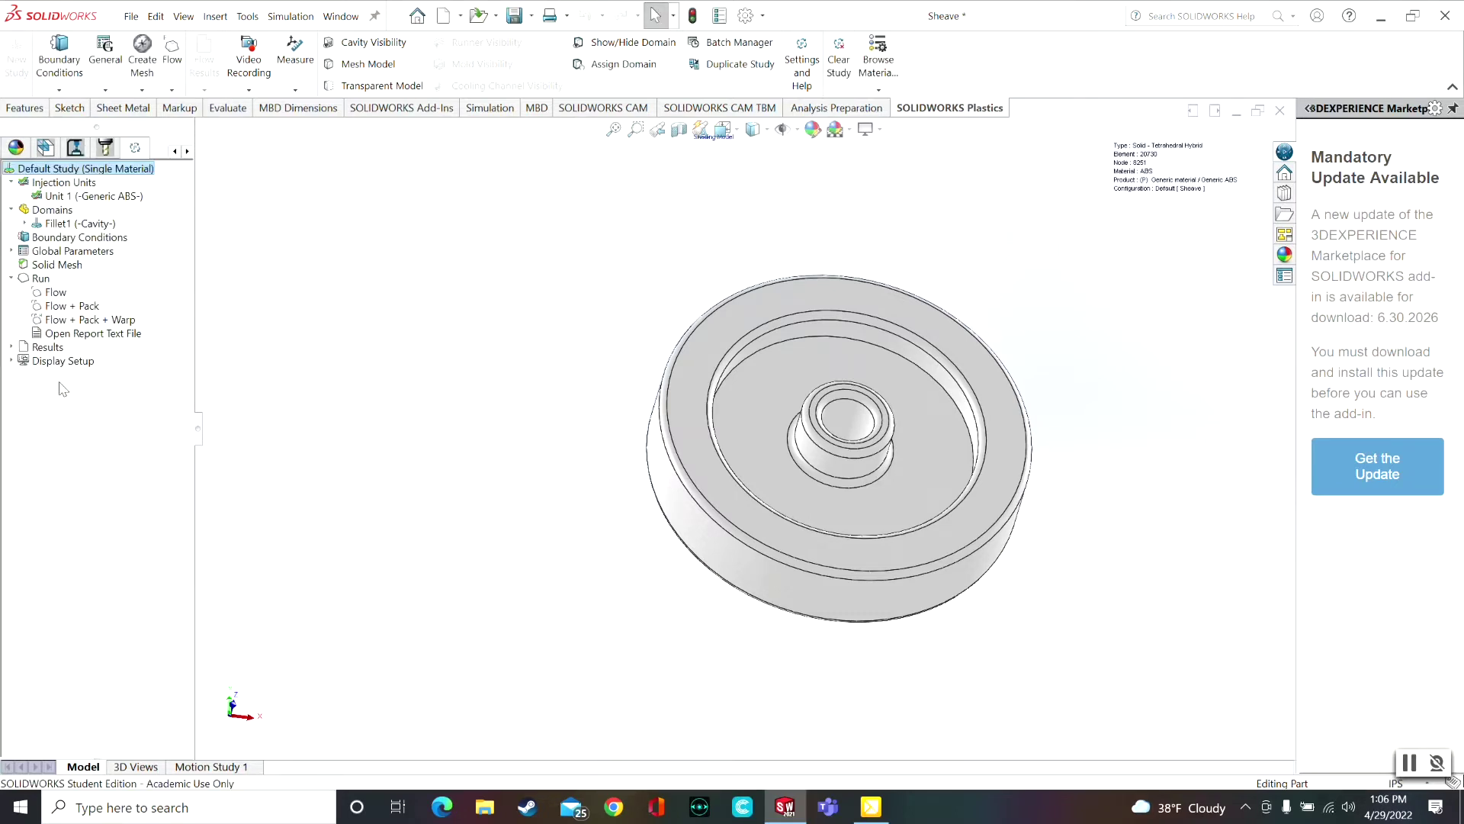
# Start an injection location and place it on the outer cylindrical rim face of the sheave
pyautogui.click(60, 90)
pyautogui.click(73, 108)
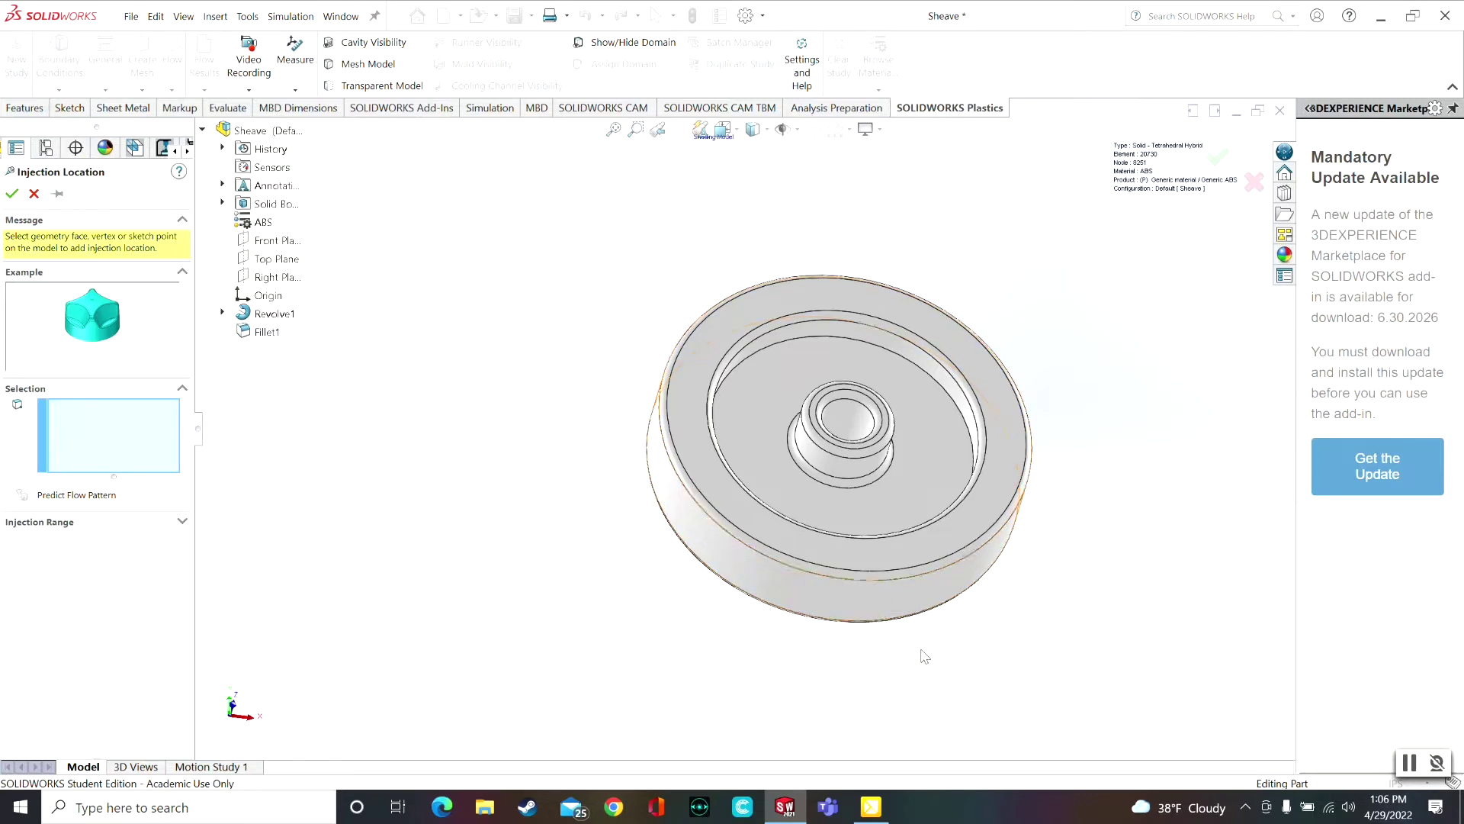
pyautogui.moveTo(1115, 360); pyautogui.dragTo(1094, 425, button='middle')
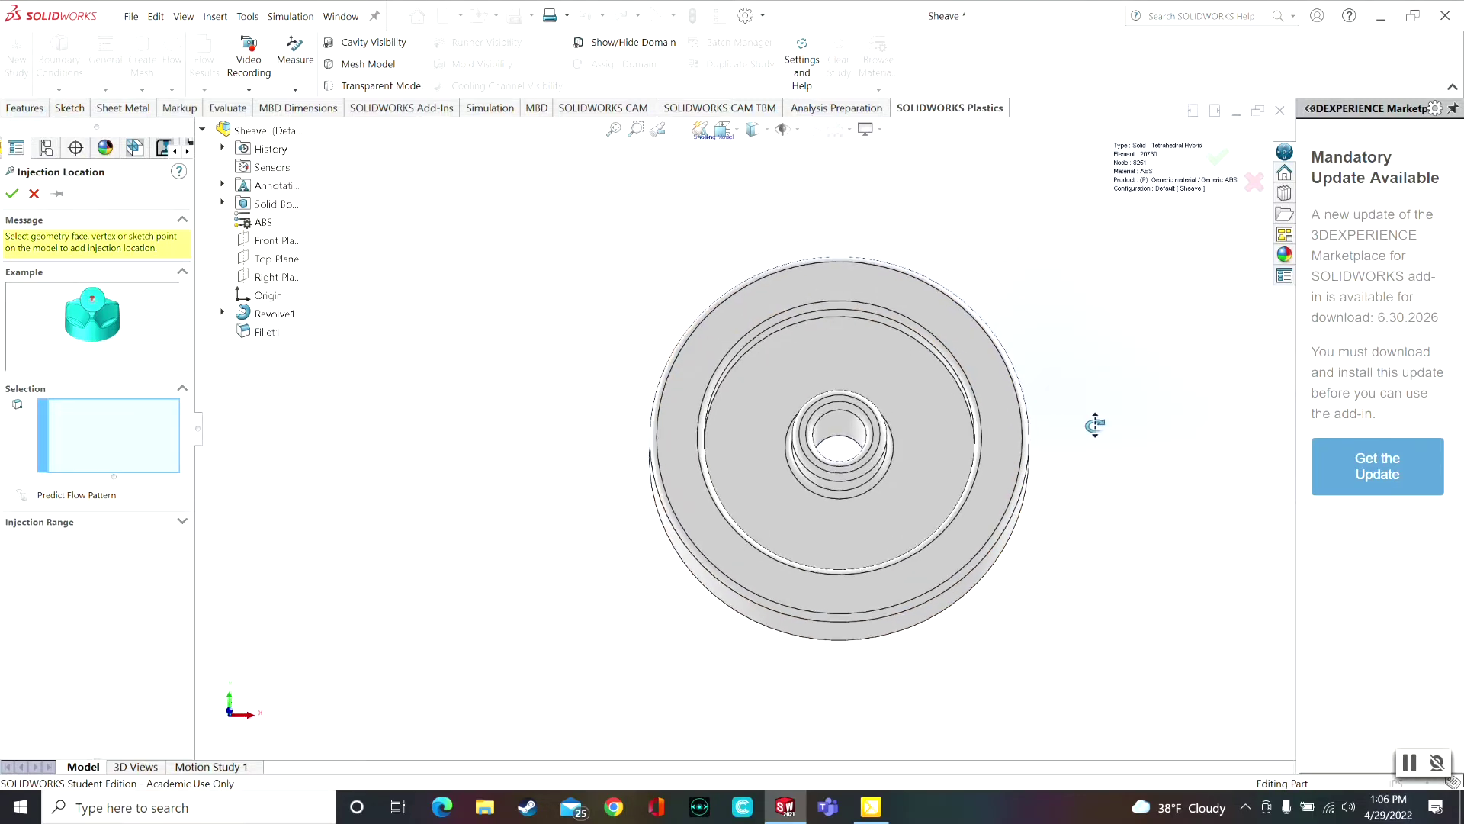
pyautogui.scroll(-3, 832, 506)
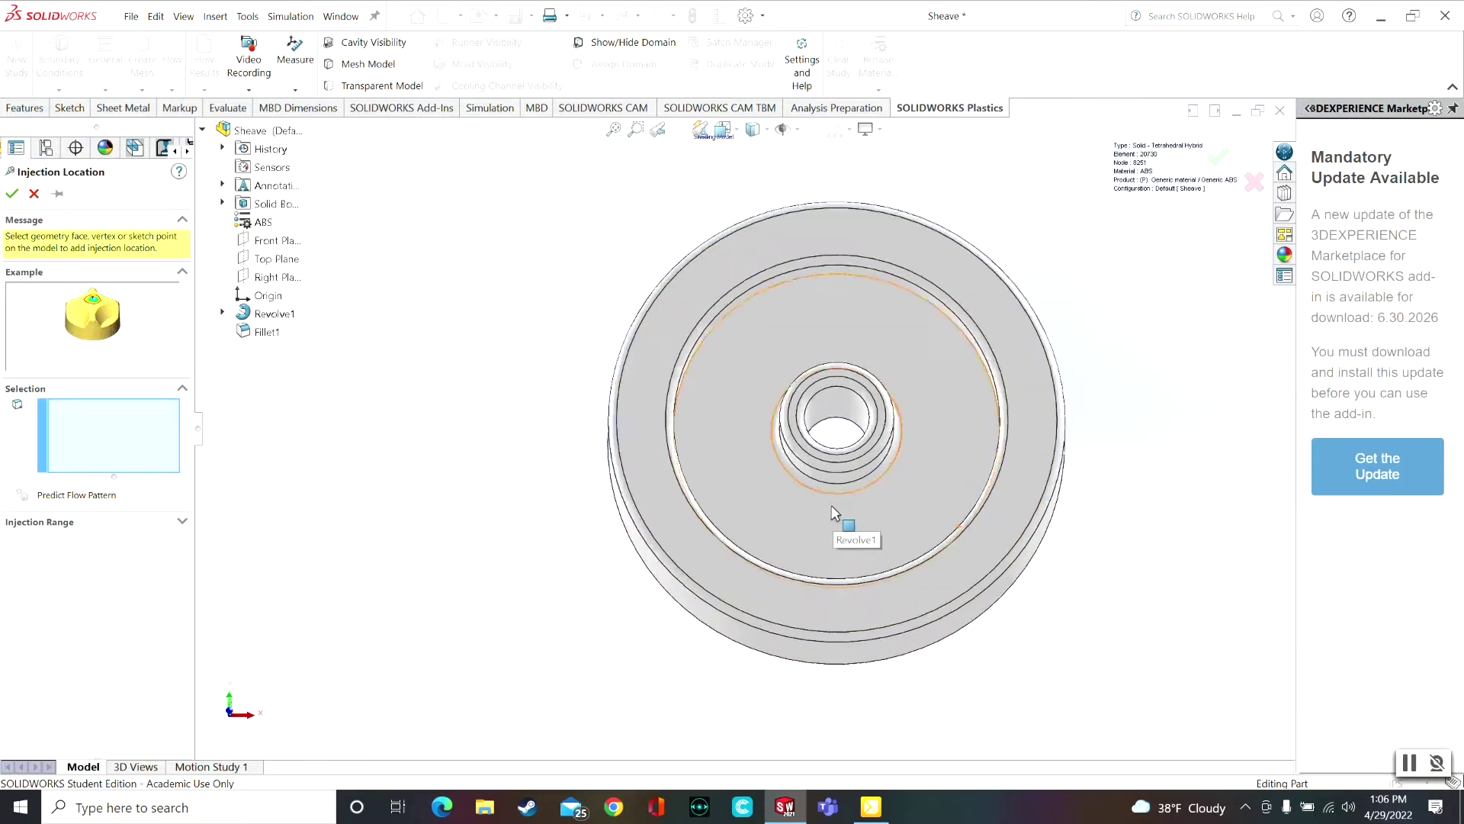
pyautogui.moveTo(844, 605); pyautogui.dragTo(849, 441, button='middle')
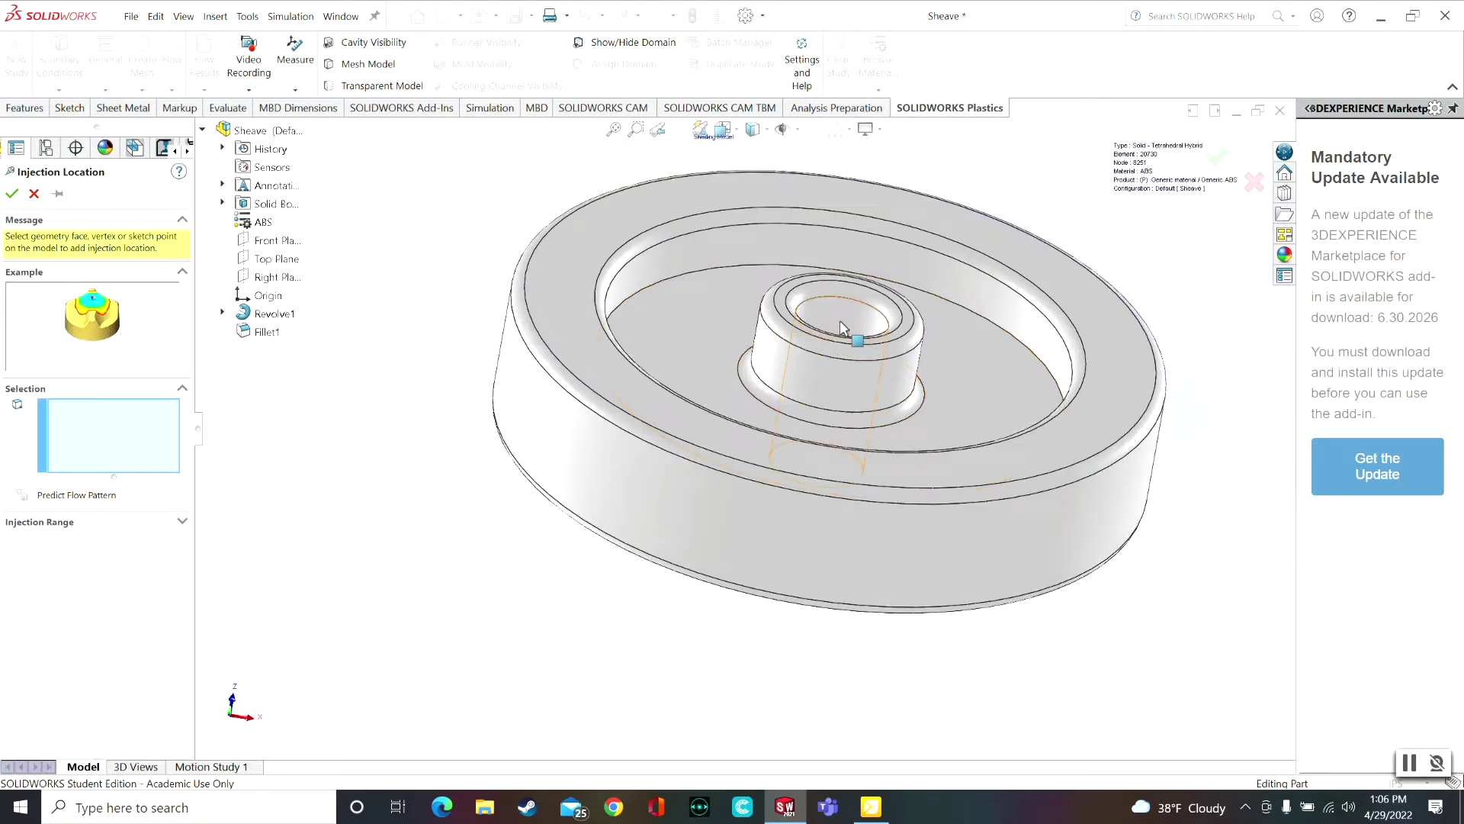
pyautogui.click(984, 568)
pyautogui.moveTo(1112, 605); pyautogui.dragTo(1080, 694, button='middle')
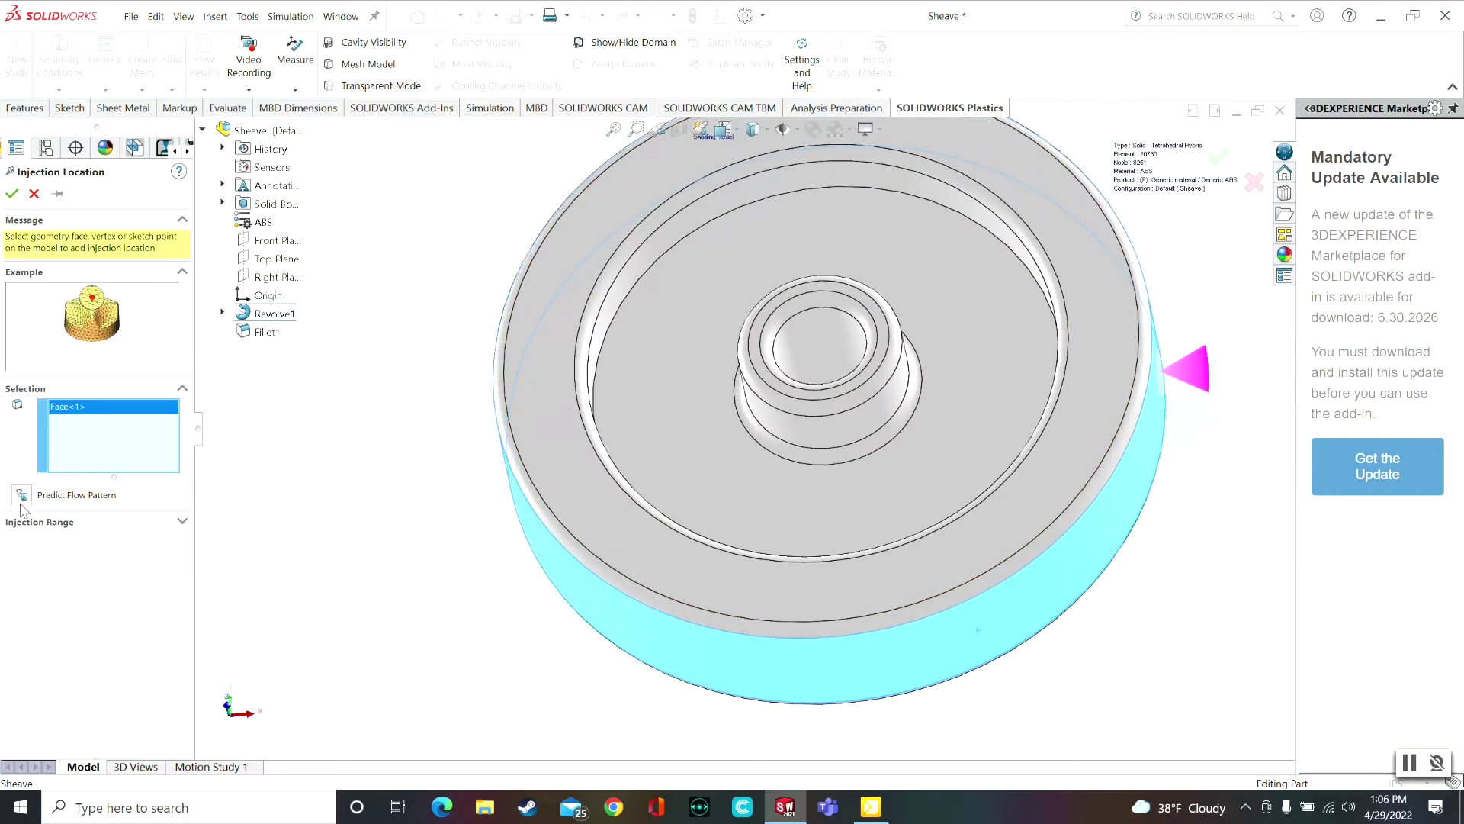
# Predict the flow pattern from the rim injection point and accept the injection location
pyautogui.click(22, 497)
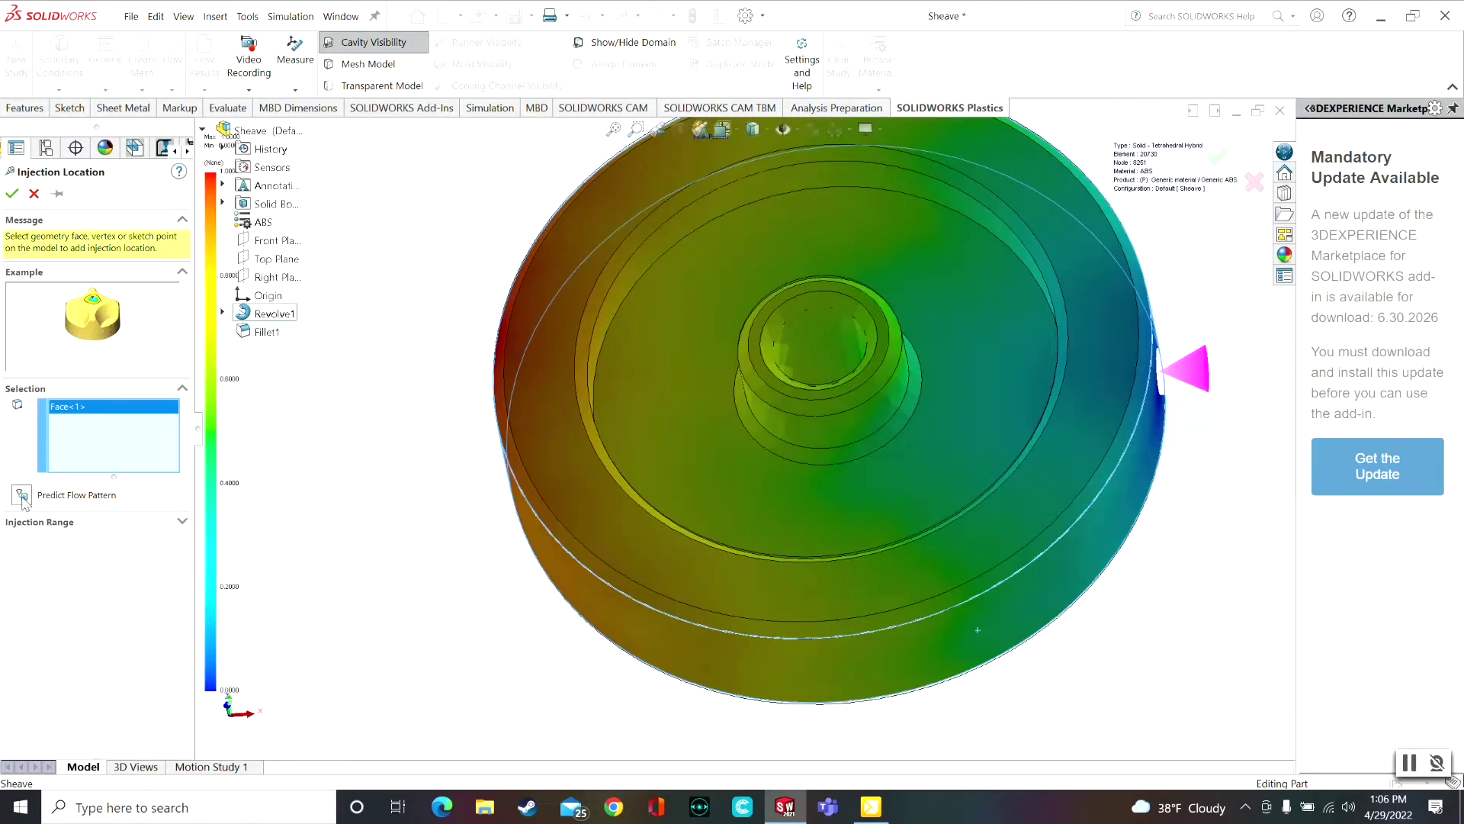
pyautogui.click(22, 496)
pyautogui.click(11, 193)
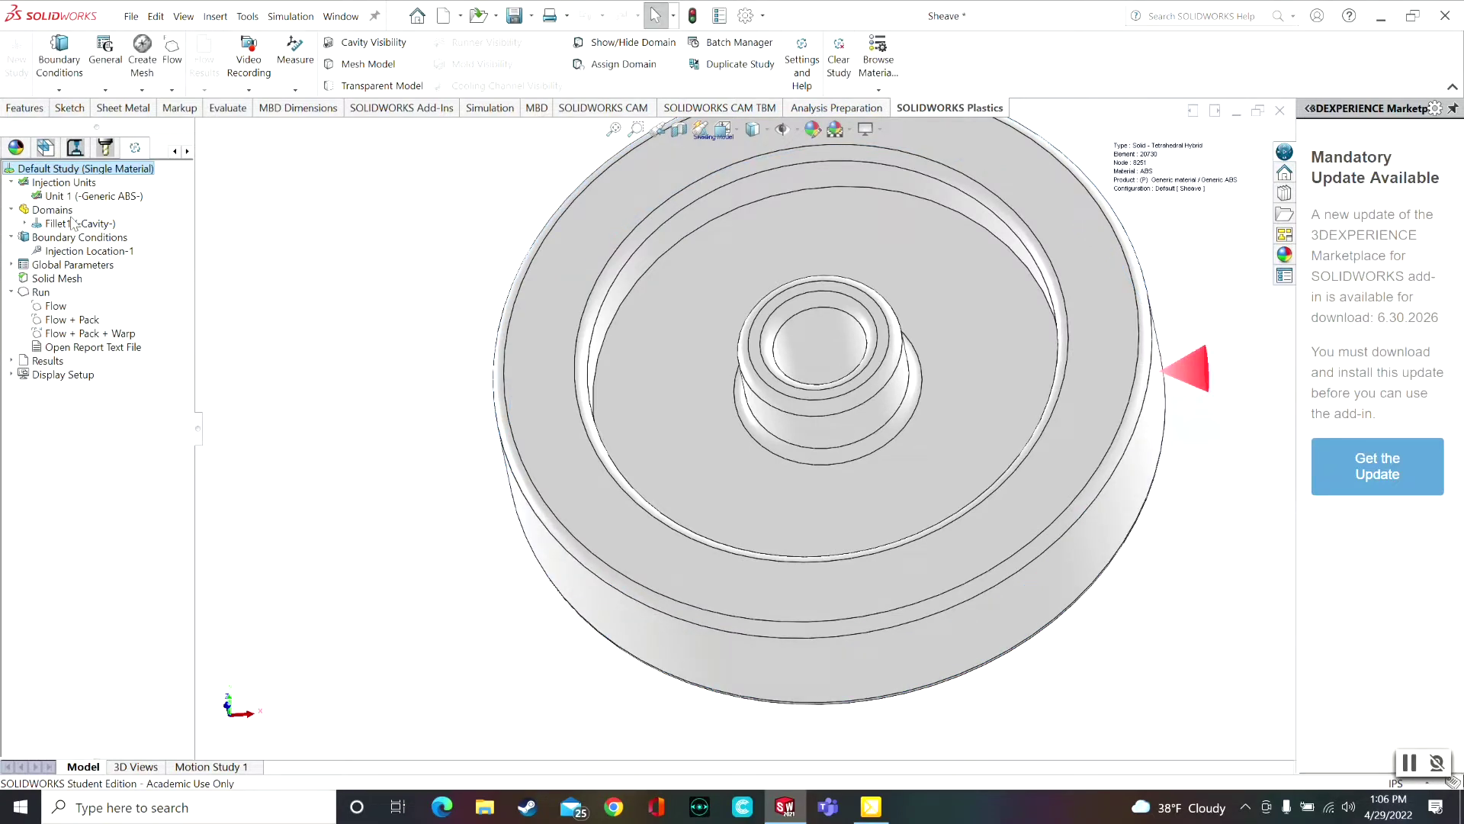
# Add a clamp force boundary condition to the sheave with the Right Plane as its direction, replacing the Top Plane selection
pyautogui.click(60, 90)
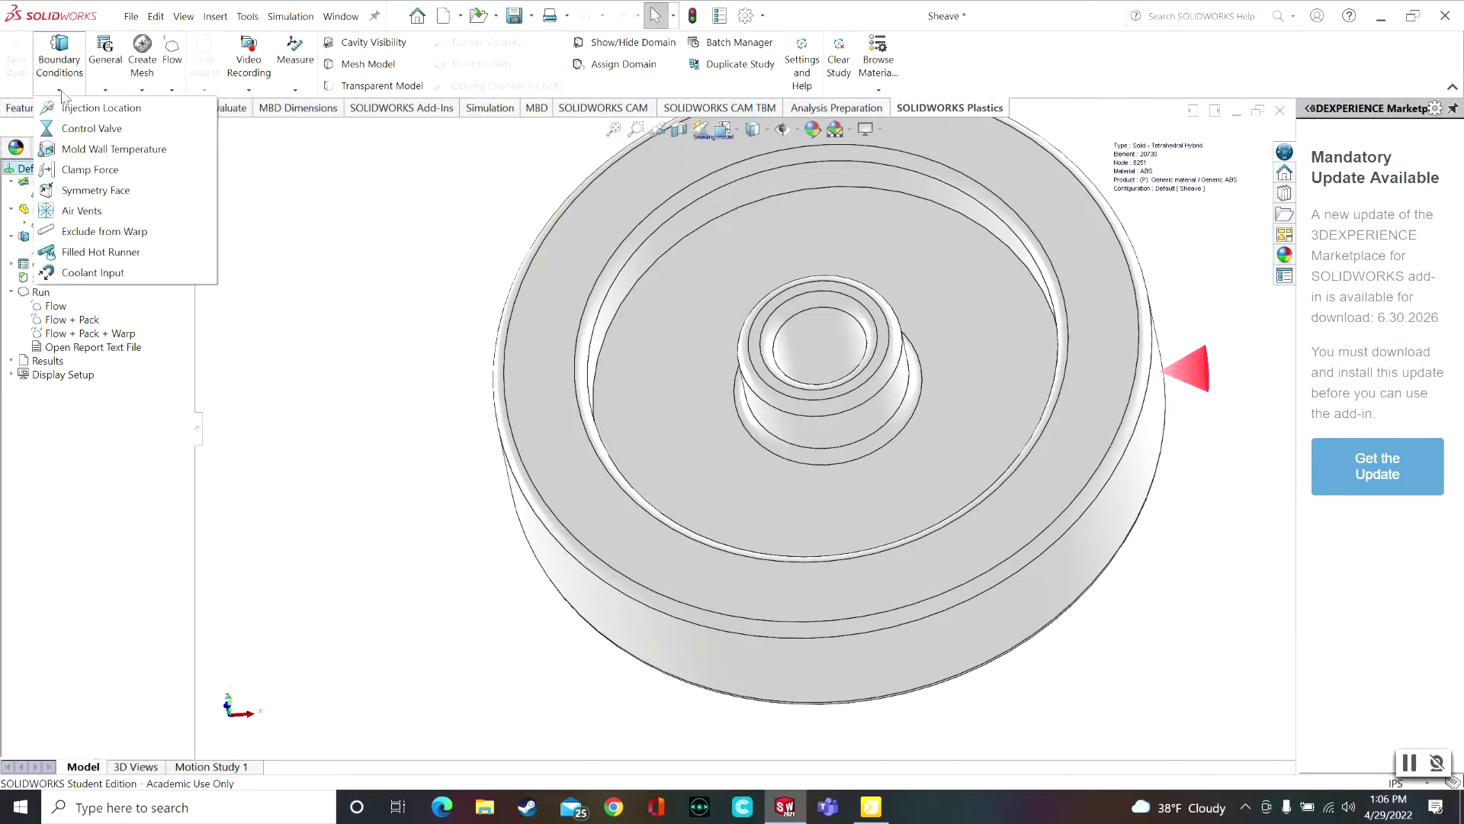
pyautogui.click(97, 175)
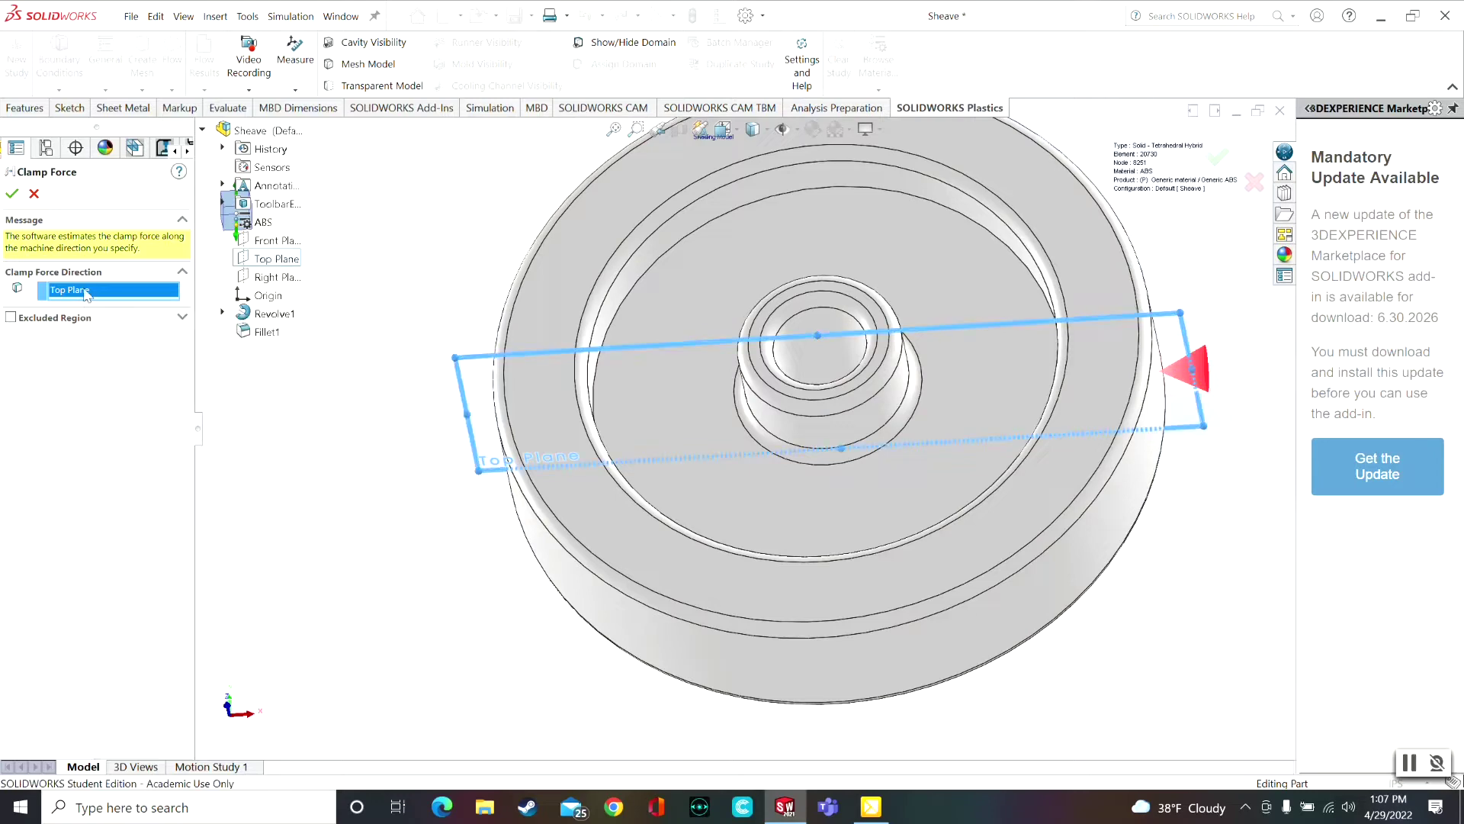
pyautogui.press('Delete')
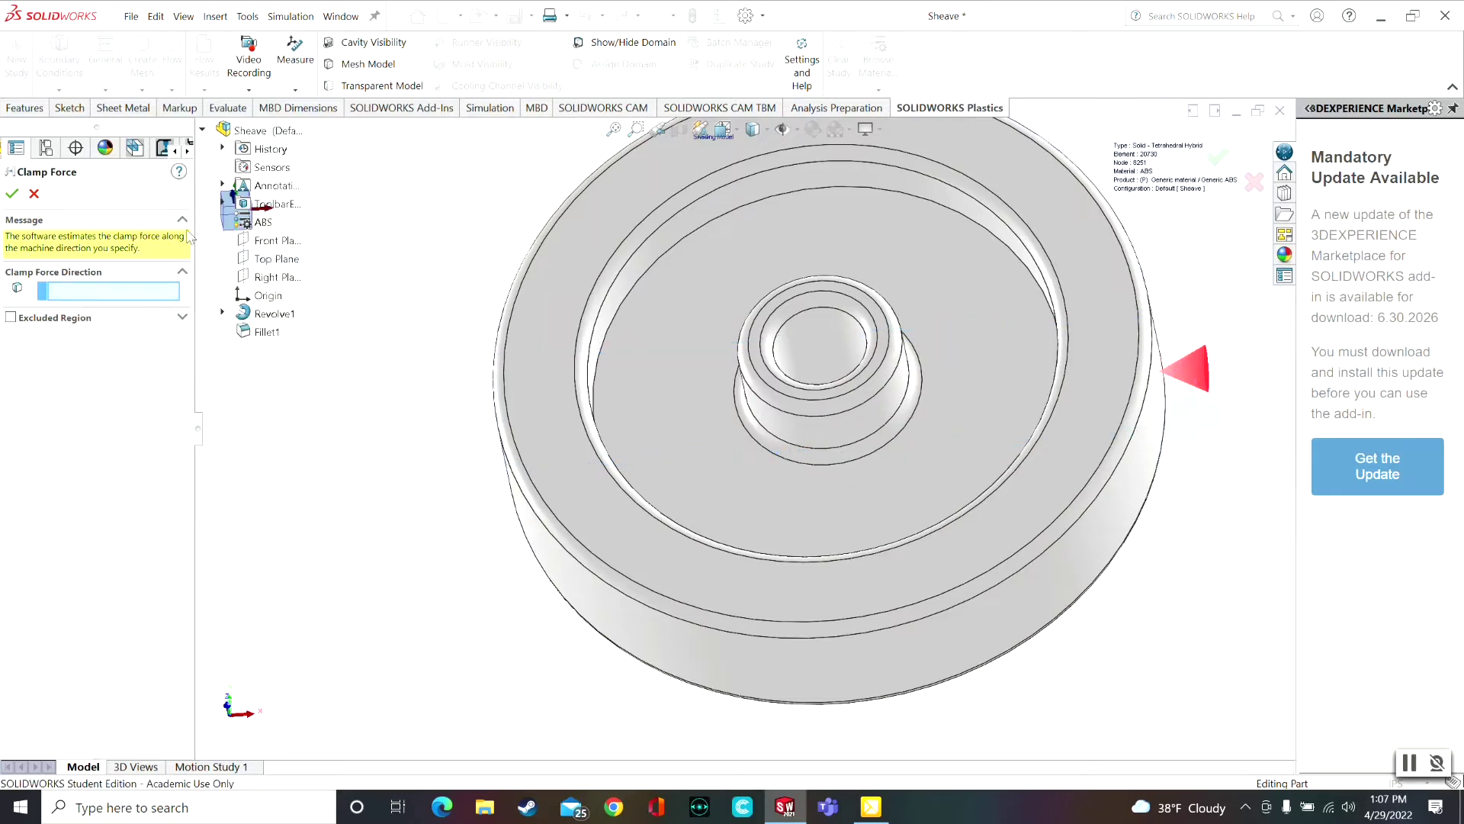
pyautogui.moveTo(402, 567); pyautogui.dragTo(477, 412, button='middle')
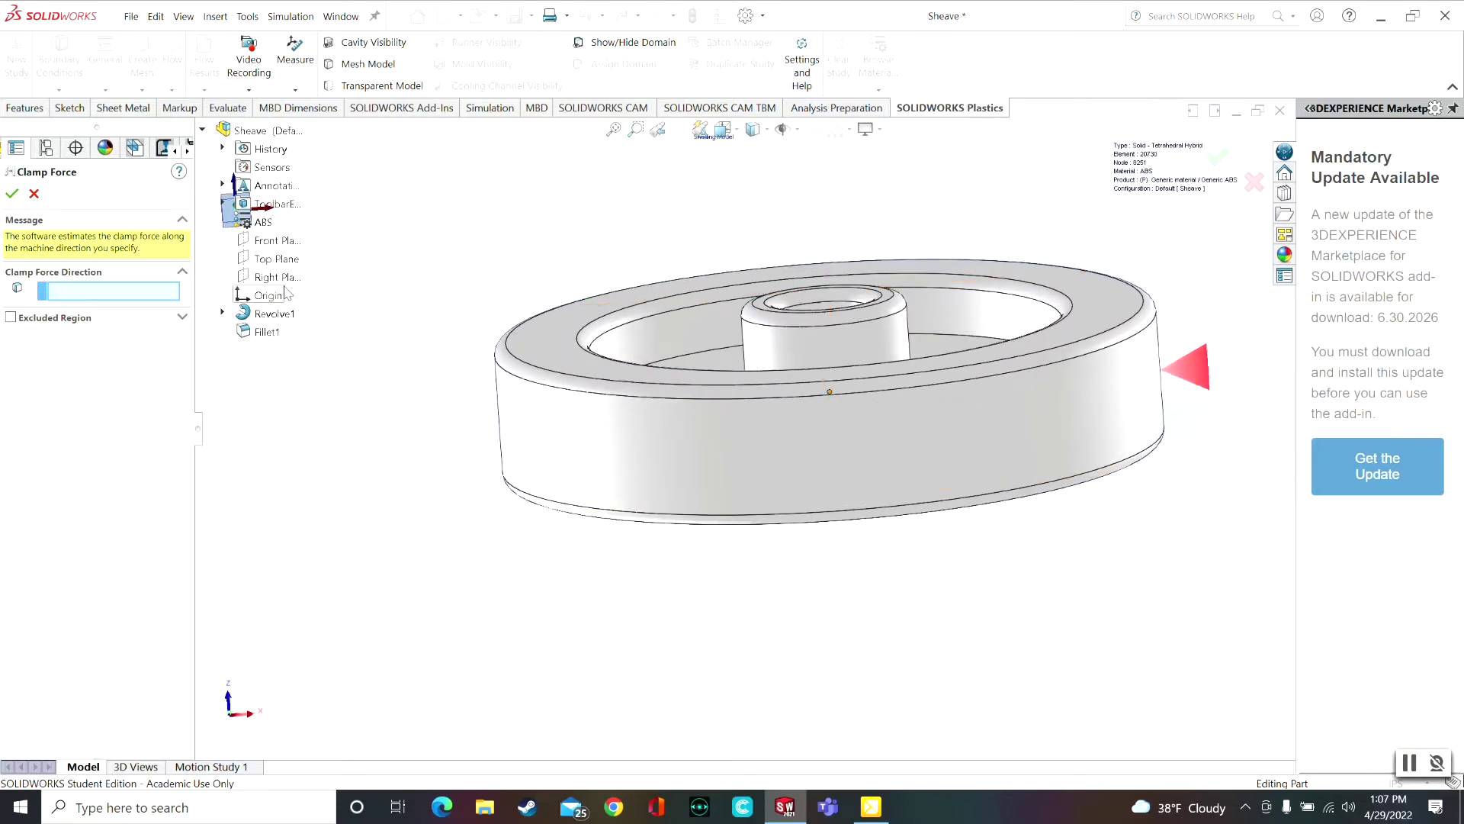
pyautogui.click(275, 277)
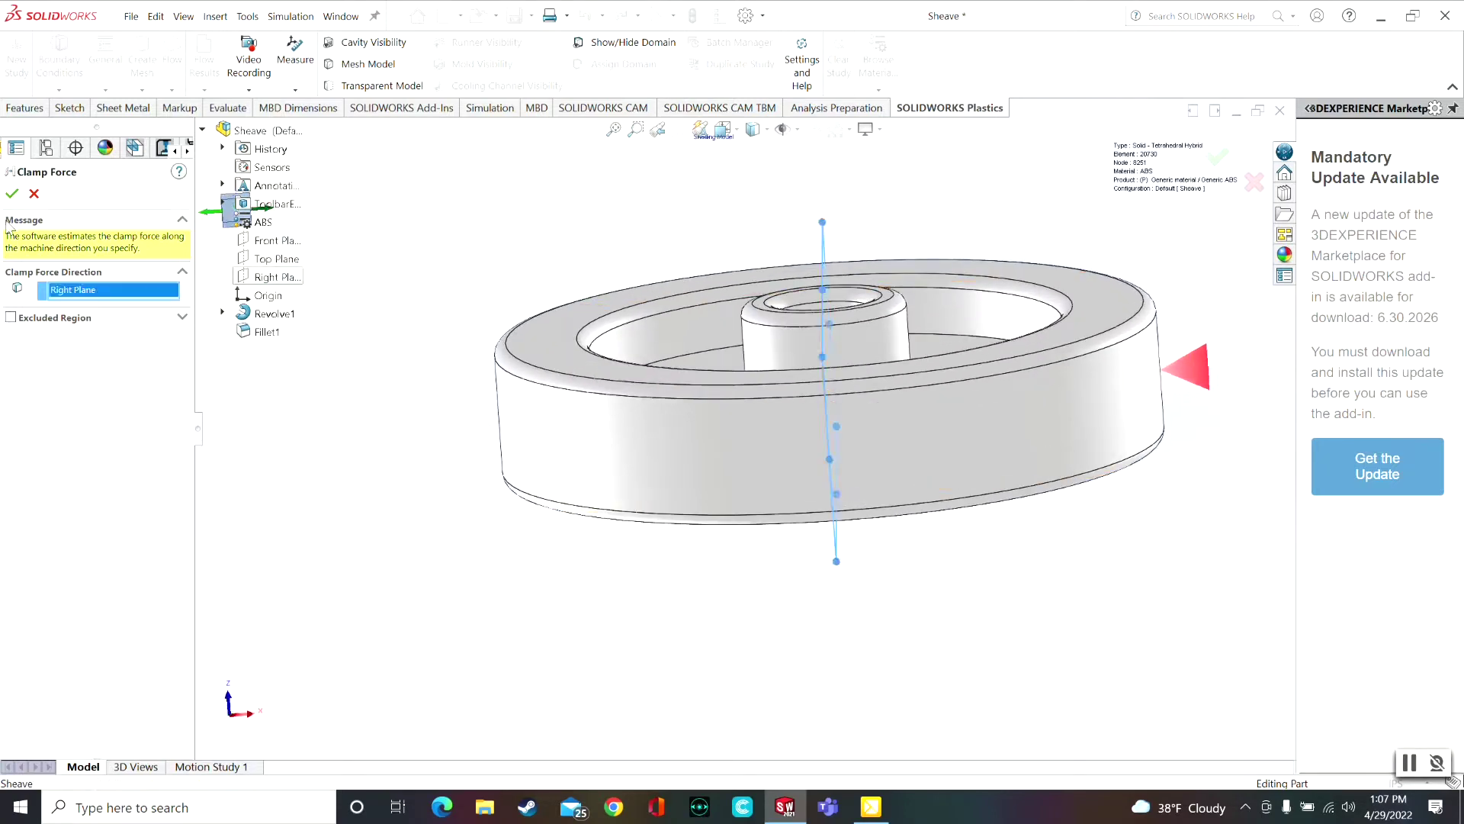
pyautogui.click(11, 198)
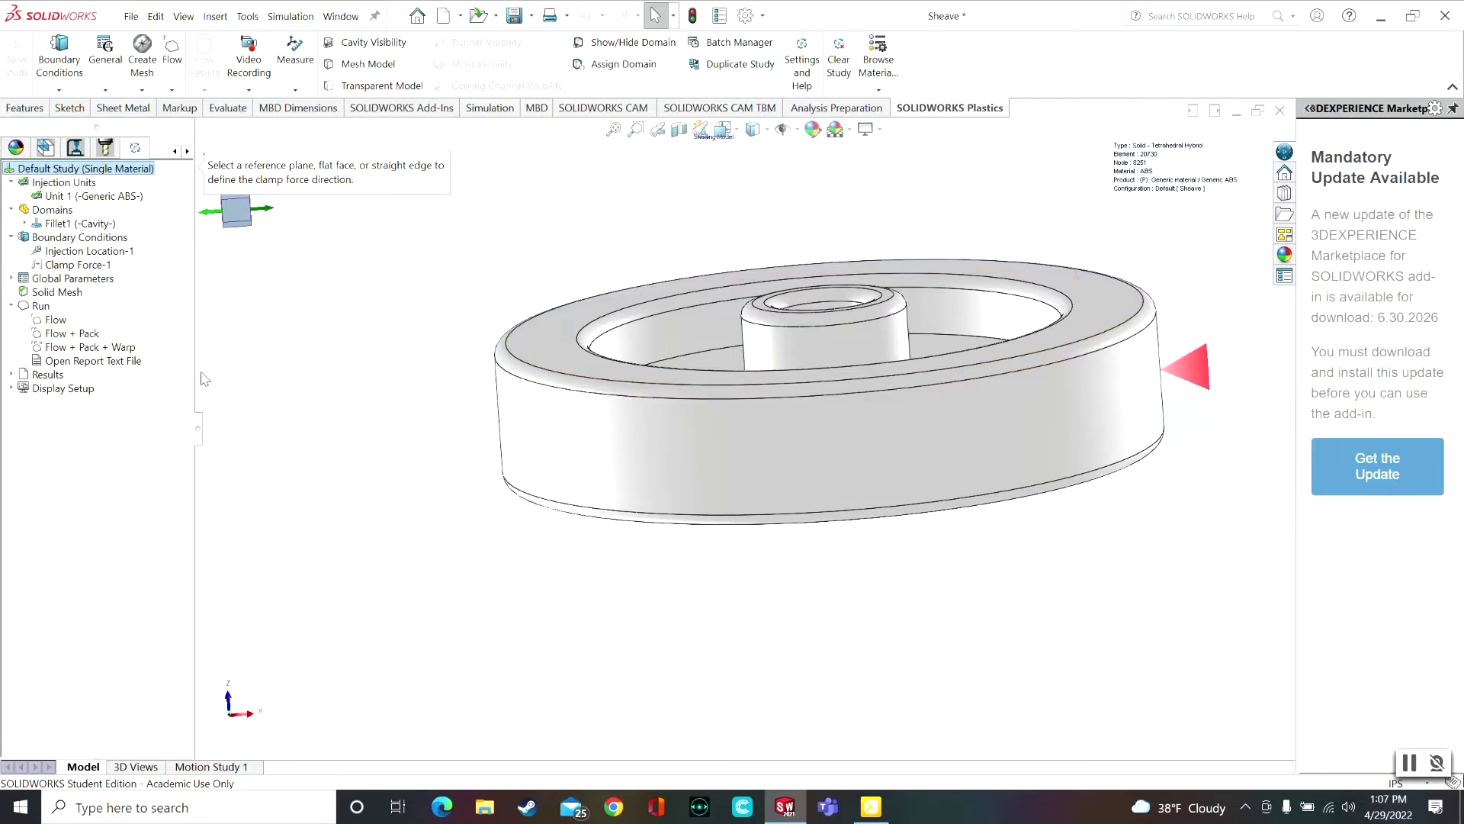
# Run the Flow analysis of the sheave, then reposition and widen the Results Adviser window
pyautogui.rightClick(56, 323)
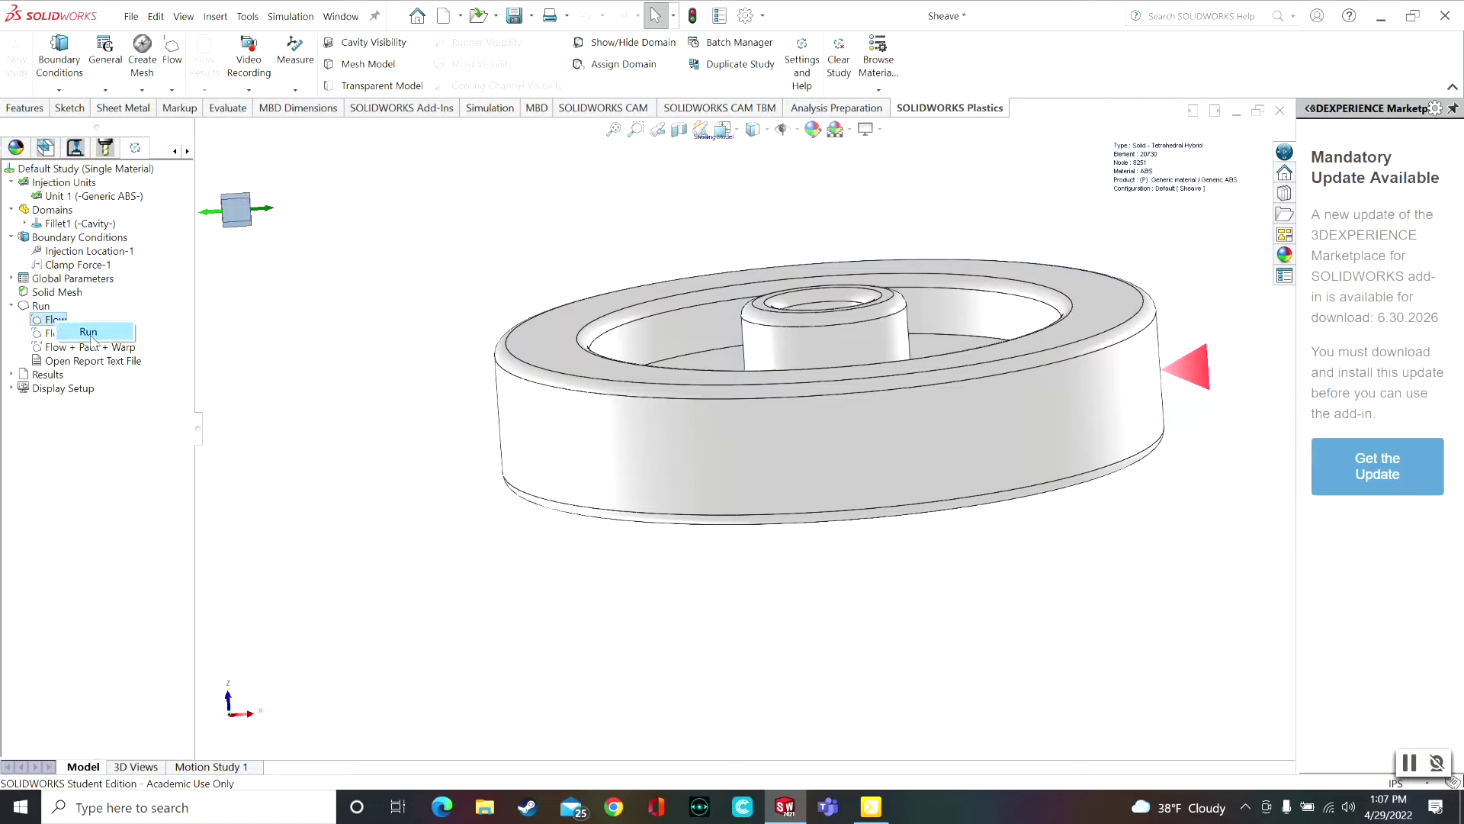
pyautogui.click(90, 333)
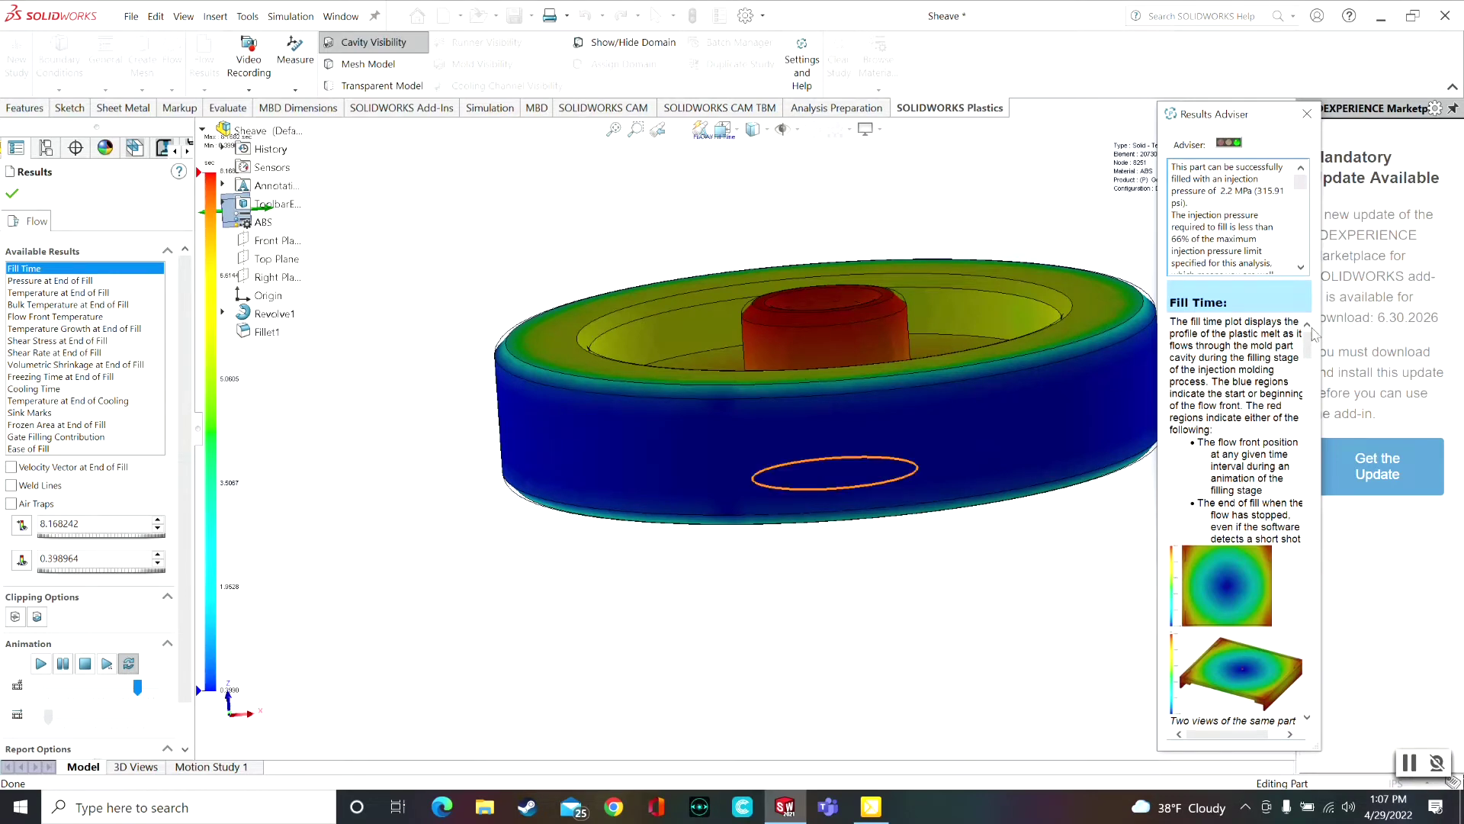
pyautogui.moveTo(1257, 126); pyautogui.dragTo(1395, 117)
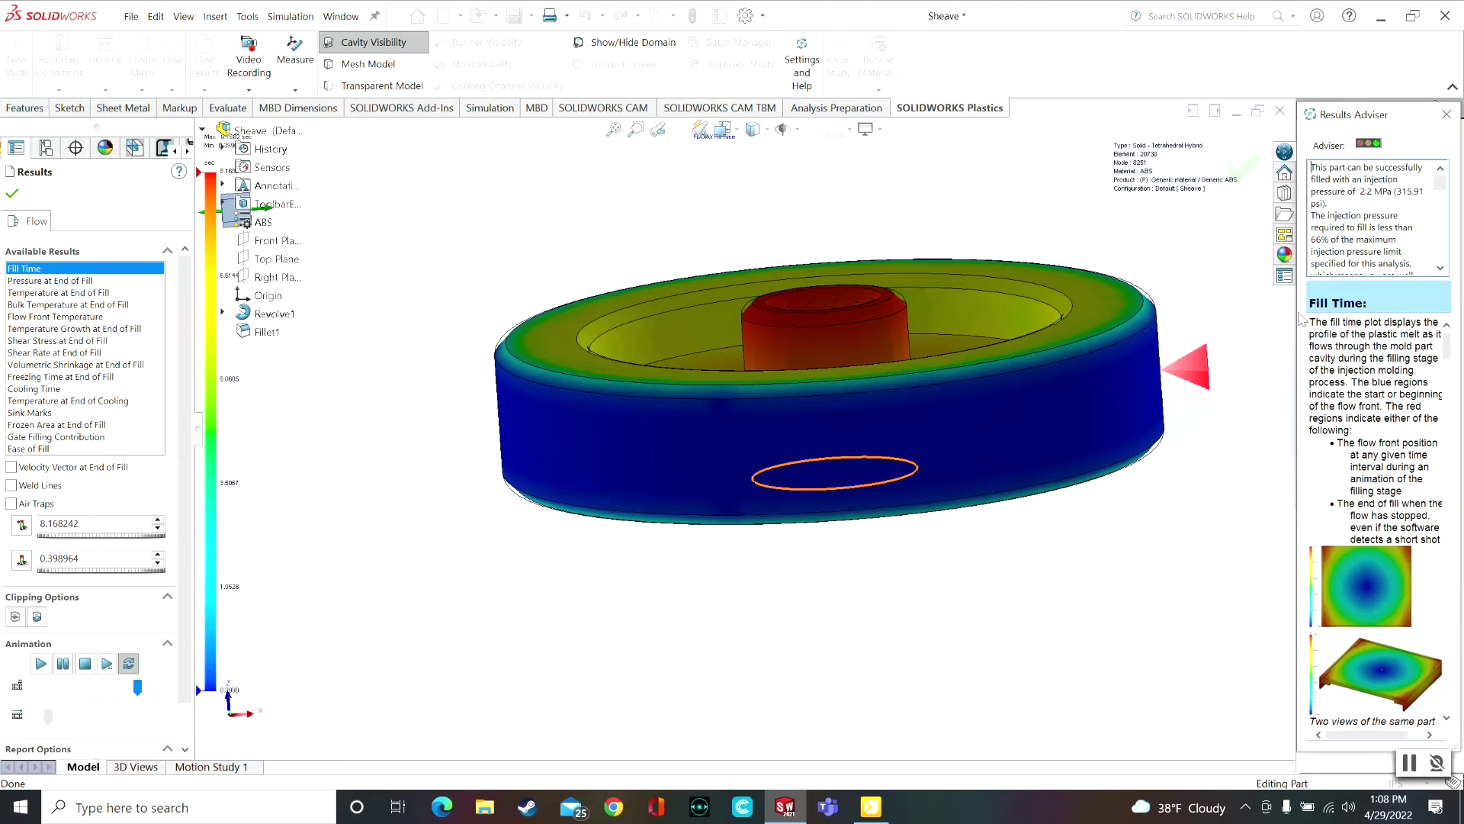
pyautogui.moveTo(1294, 313); pyautogui.dragTo(510, 475)
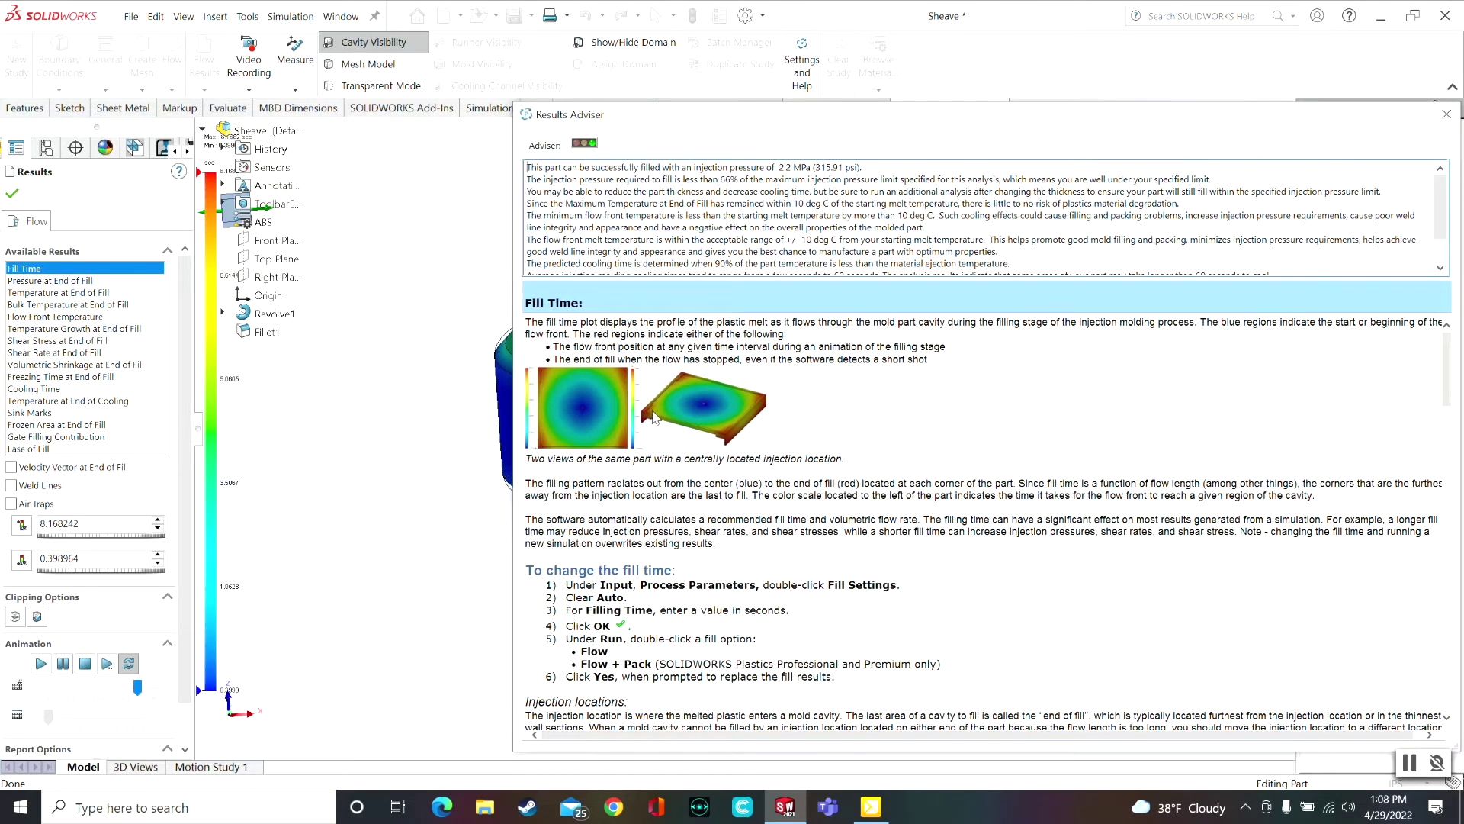
# Skim the Fill Time guidance in the Results Adviser, then narrow its window to uncover the sheave model
pyautogui.scroll(-3, 653, 418)
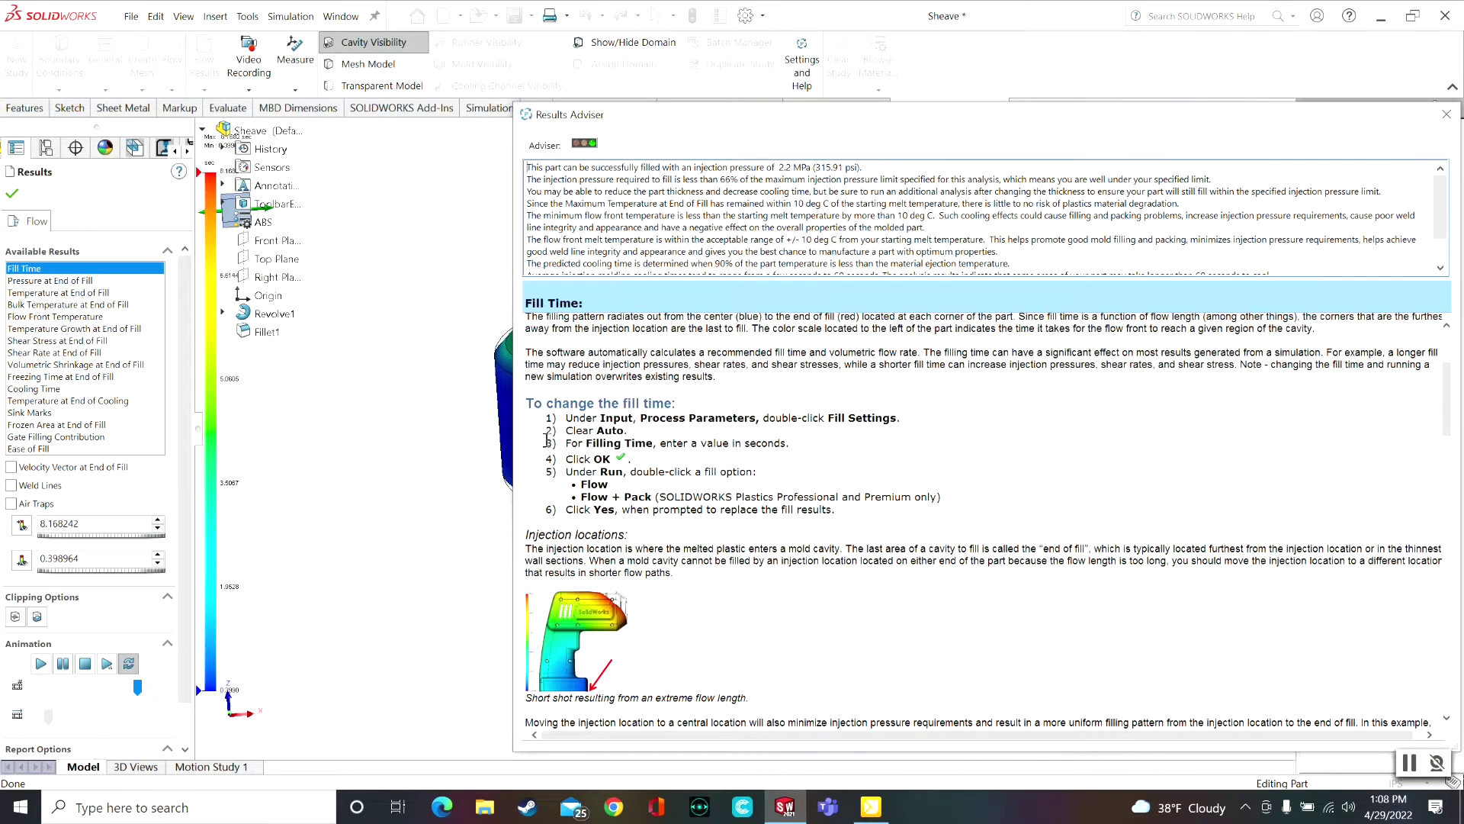
pyautogui.scroll(-9, 658, 412)
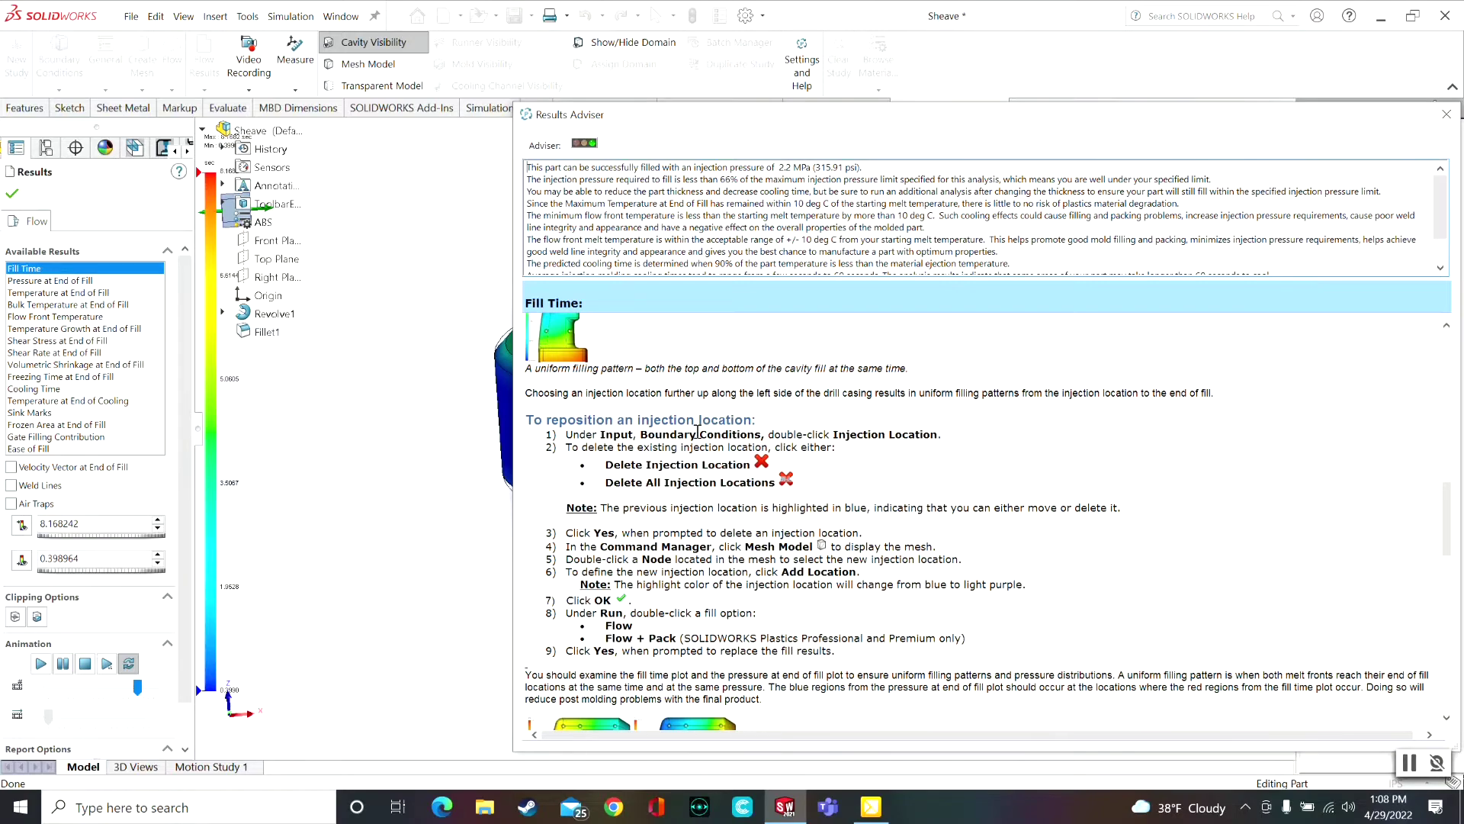
pyautogui.scroll(-20, 697, 431)
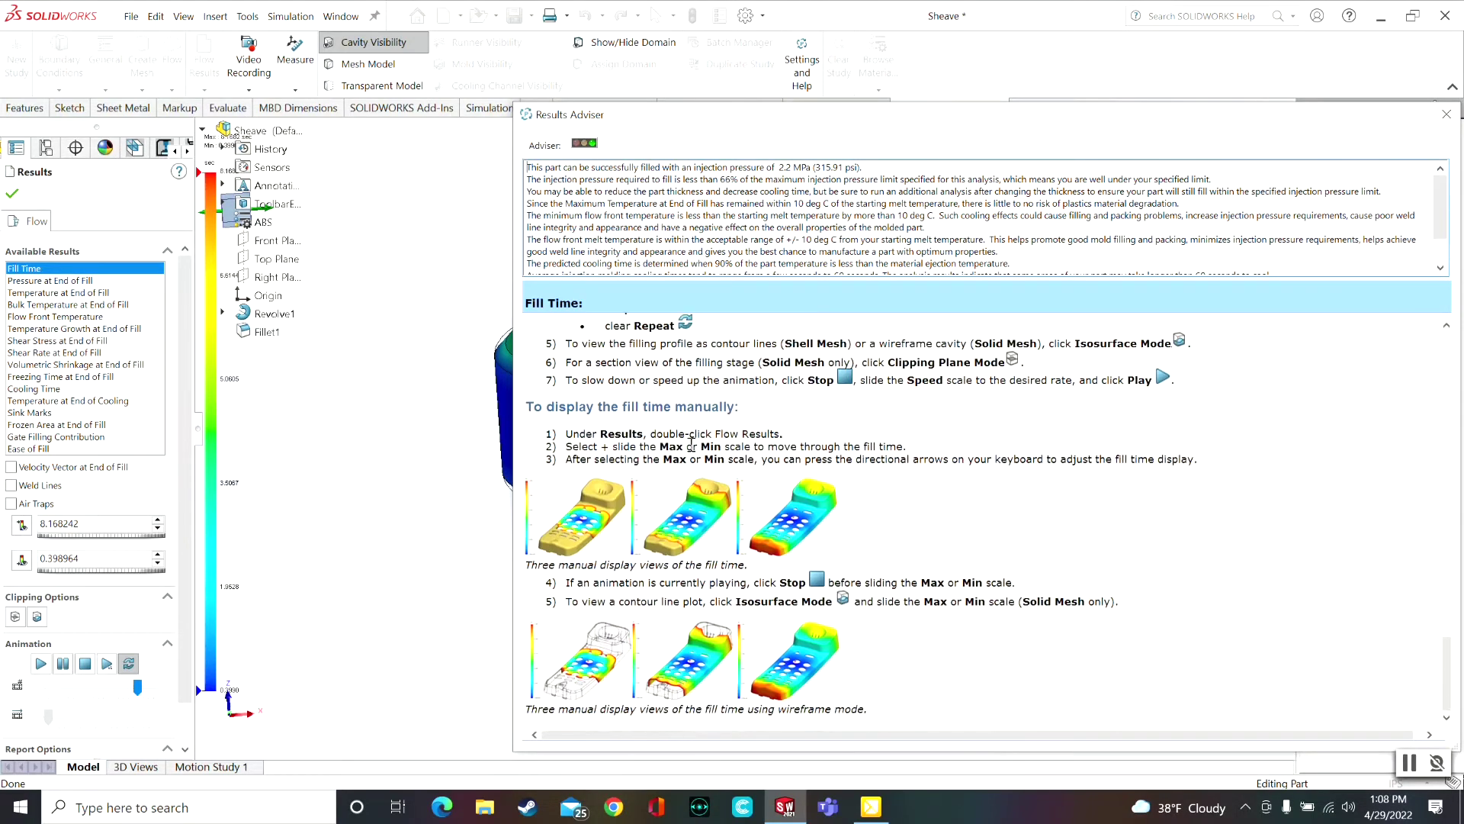
pyautogui.scroll(10, 691, 438)
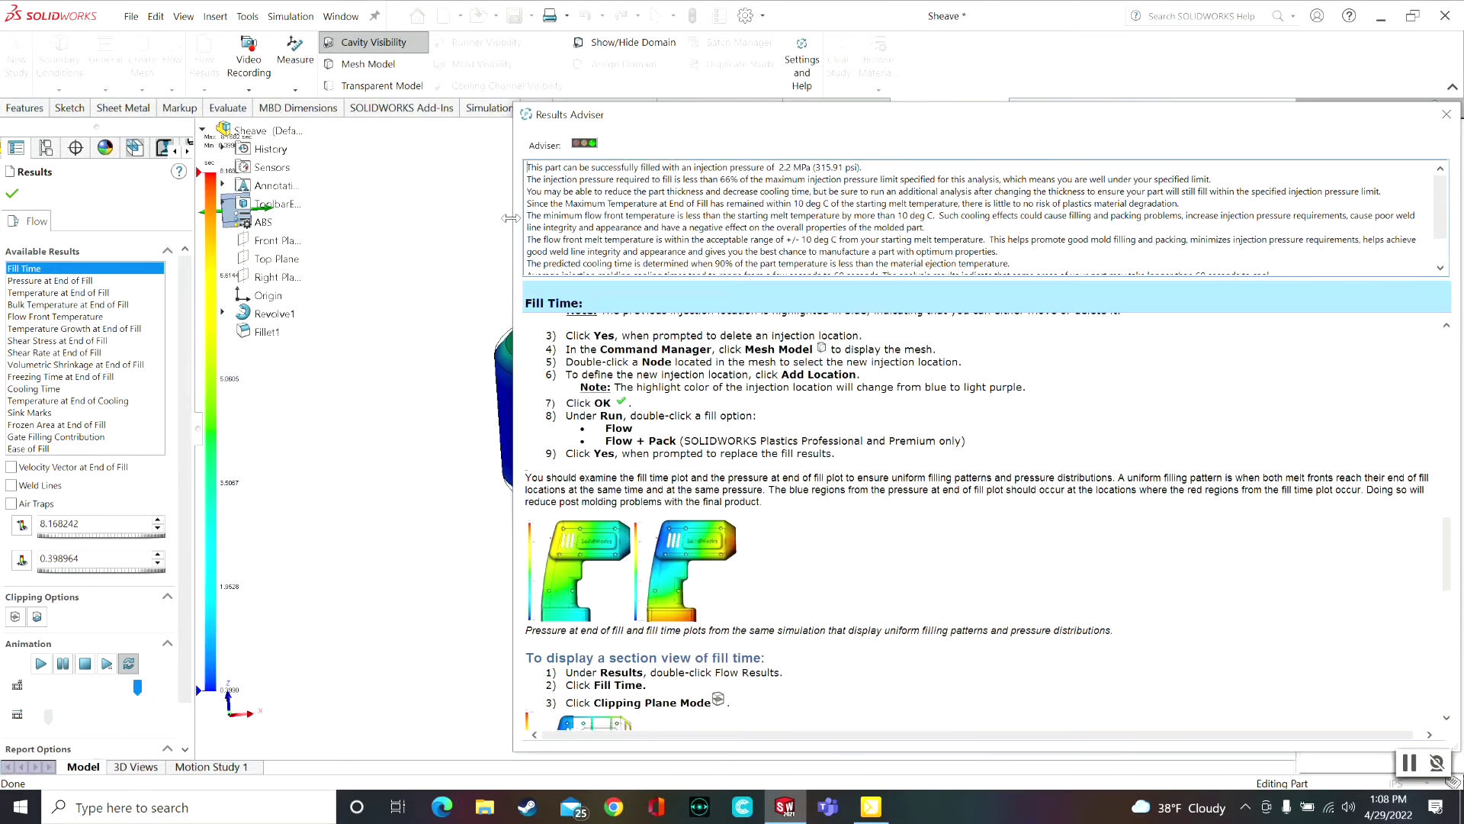
pyautogui.moveTo(510, 219); pyautogui.dragTo(1132, 222)
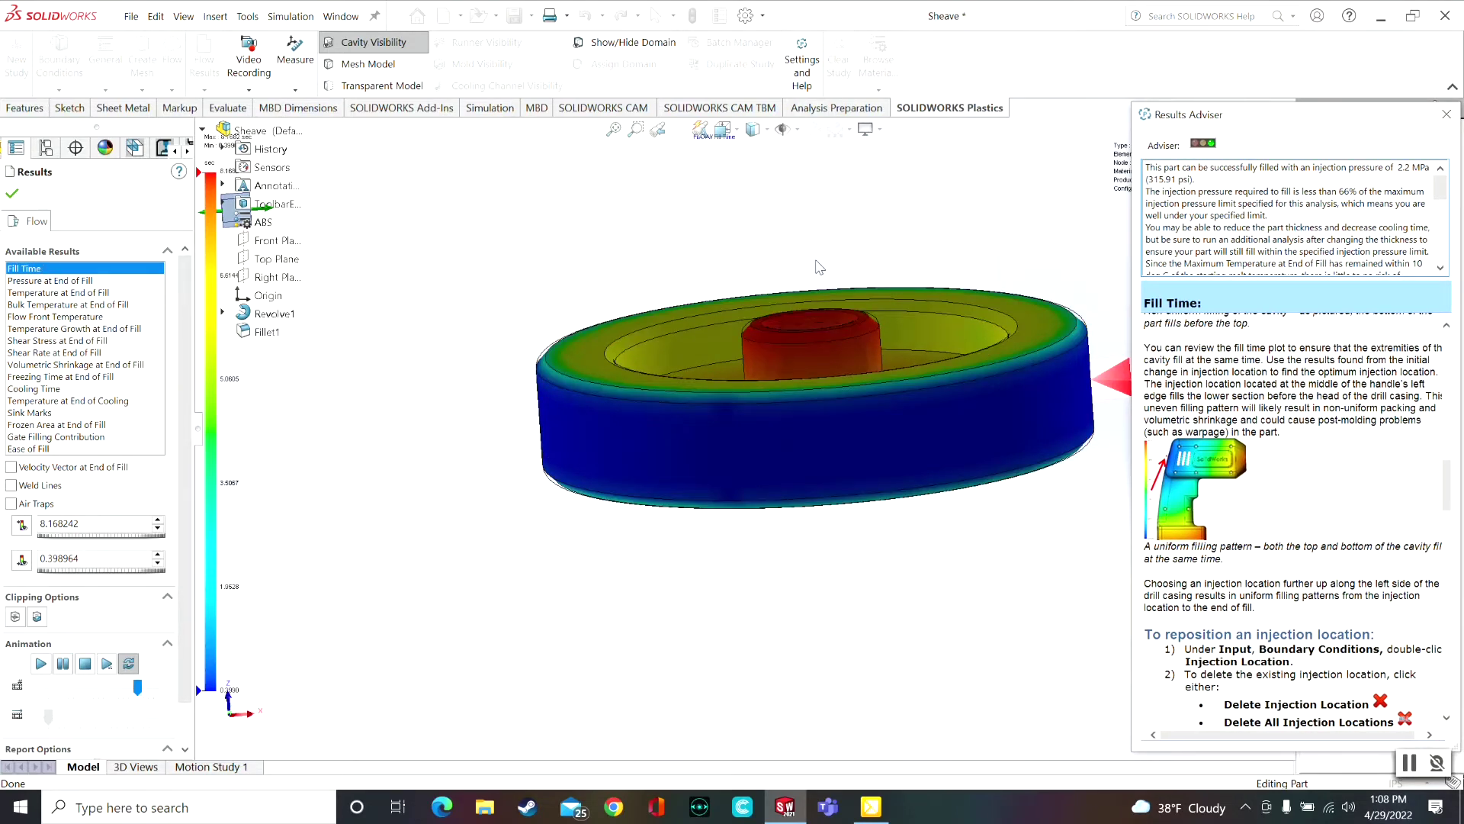
# Play the Fill Time animation on the sheave and pause it partway through filling
pyautogui.moveTo(831, 260); pyautogui.dragTo(719, 386, button='middle')
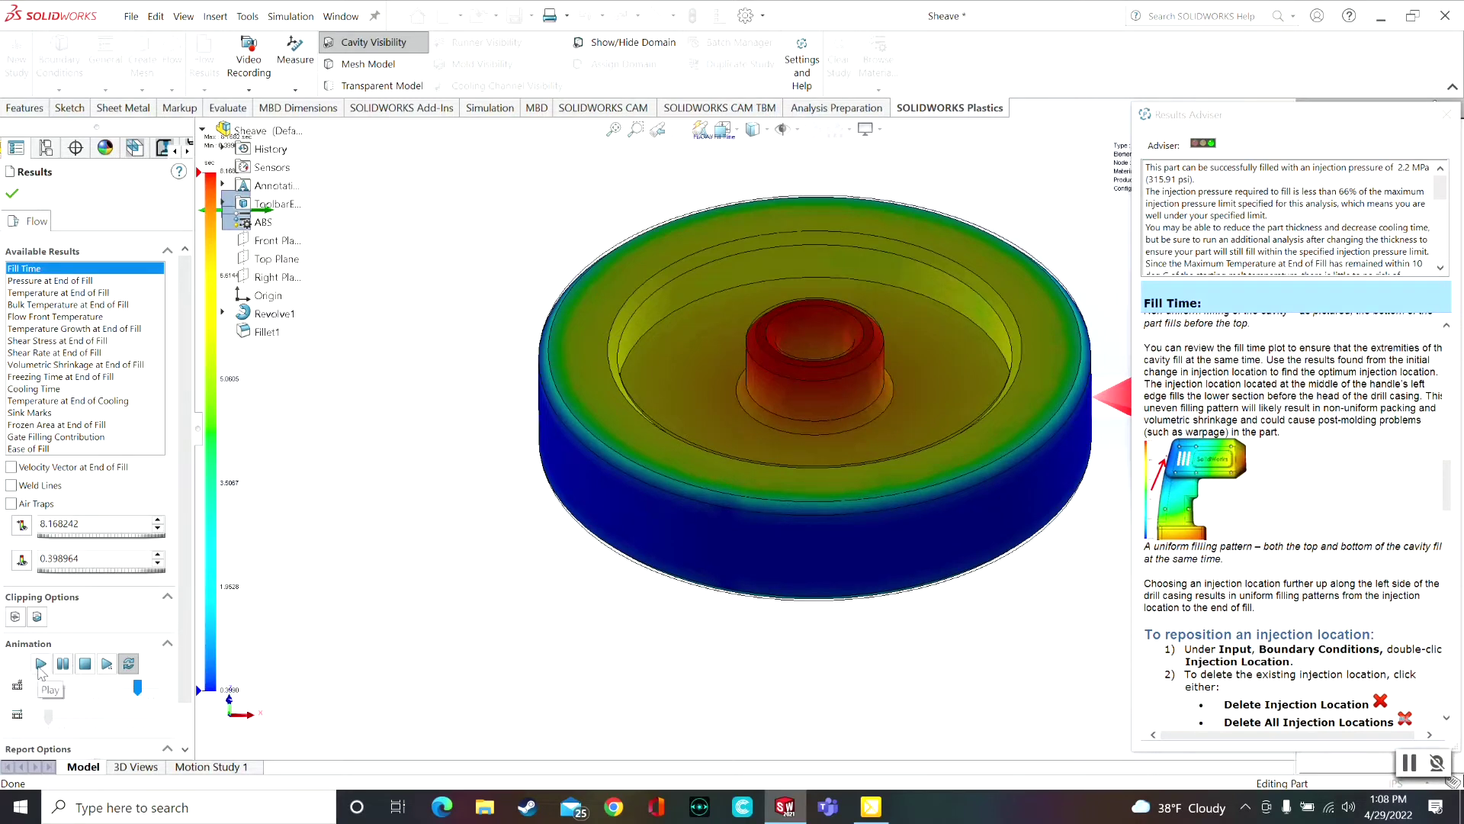
pyautogui.click(41, 664)
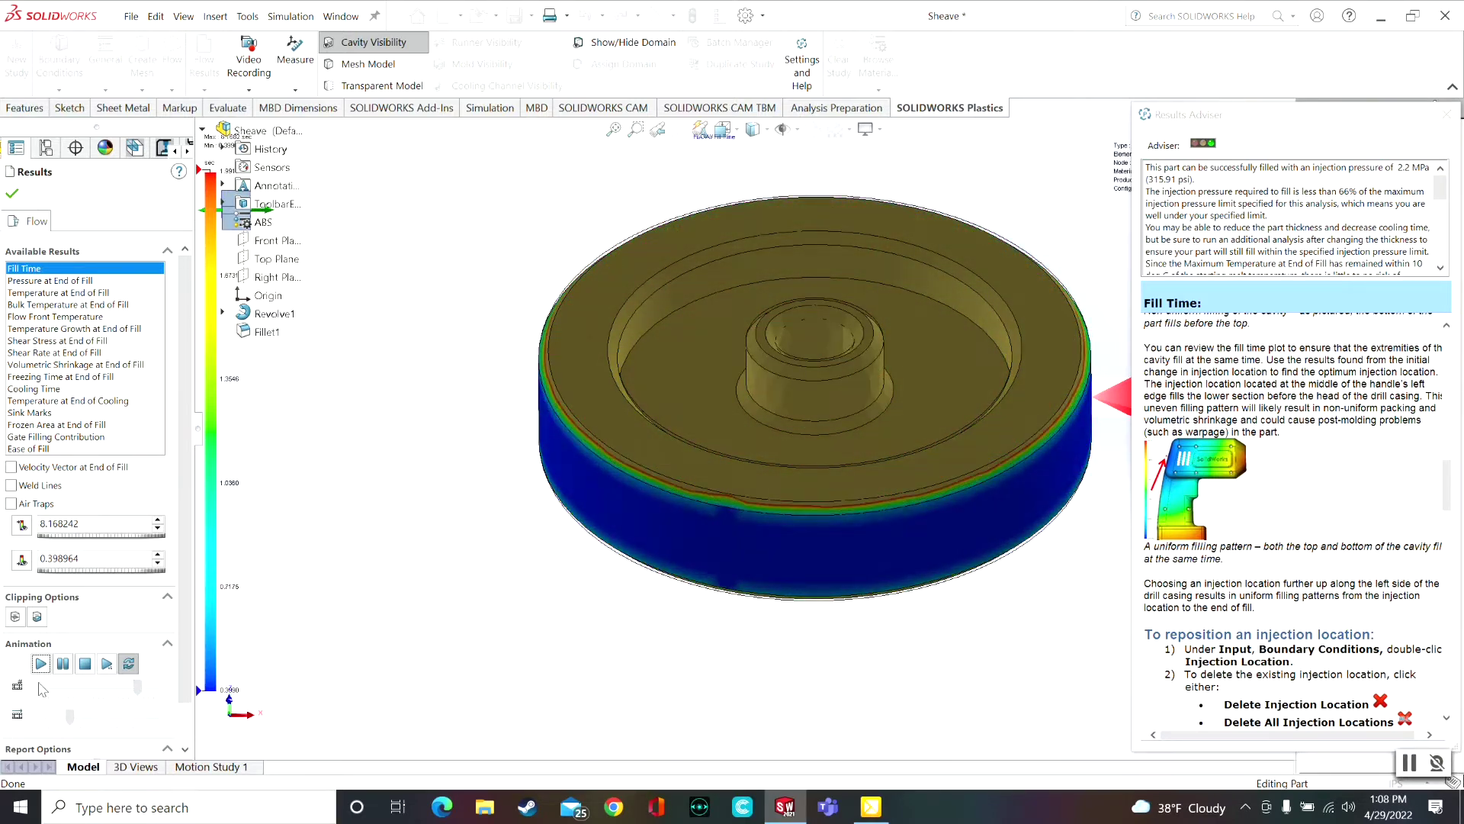
pyautogui.click(62, 667)
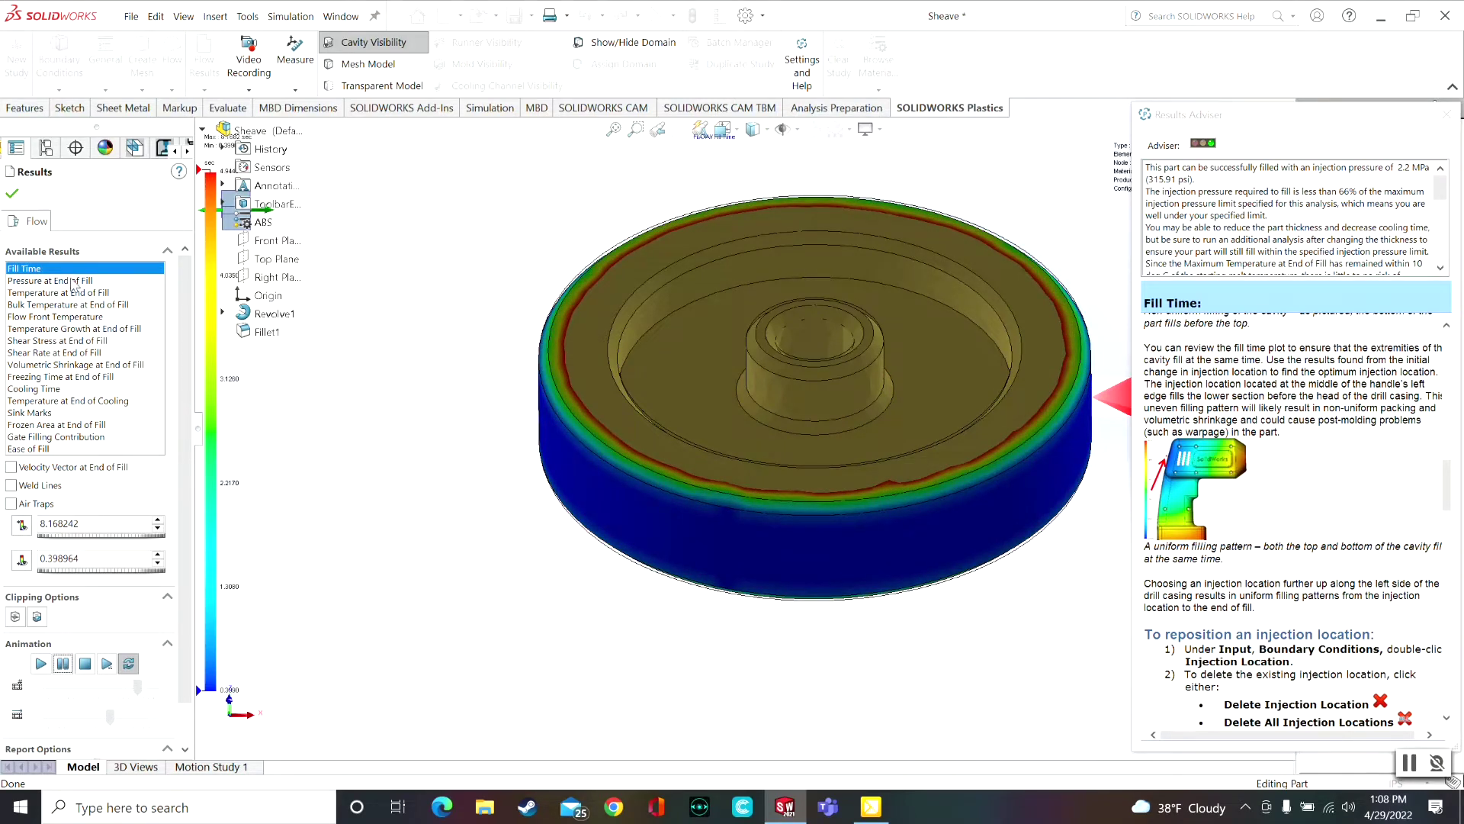
# Browse the pressure, temperature growth, end-of-cooling temperature, freezing time and flow front temperature plots, ending with Temperature at End of Fill
pyautogui.click(74, 282)
pyautogui.click(83, 335)
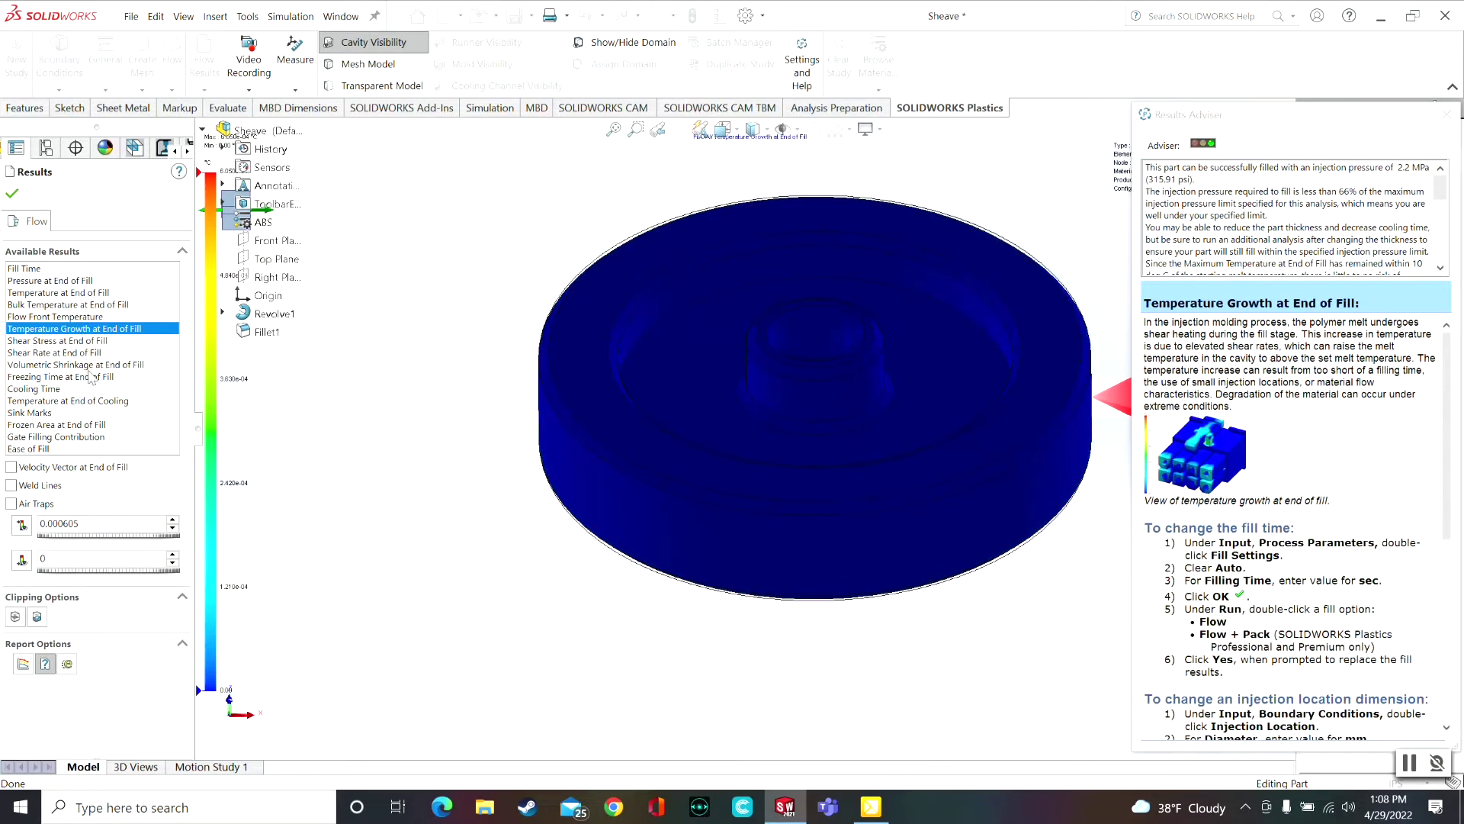
pyautogui.click(95, 401)
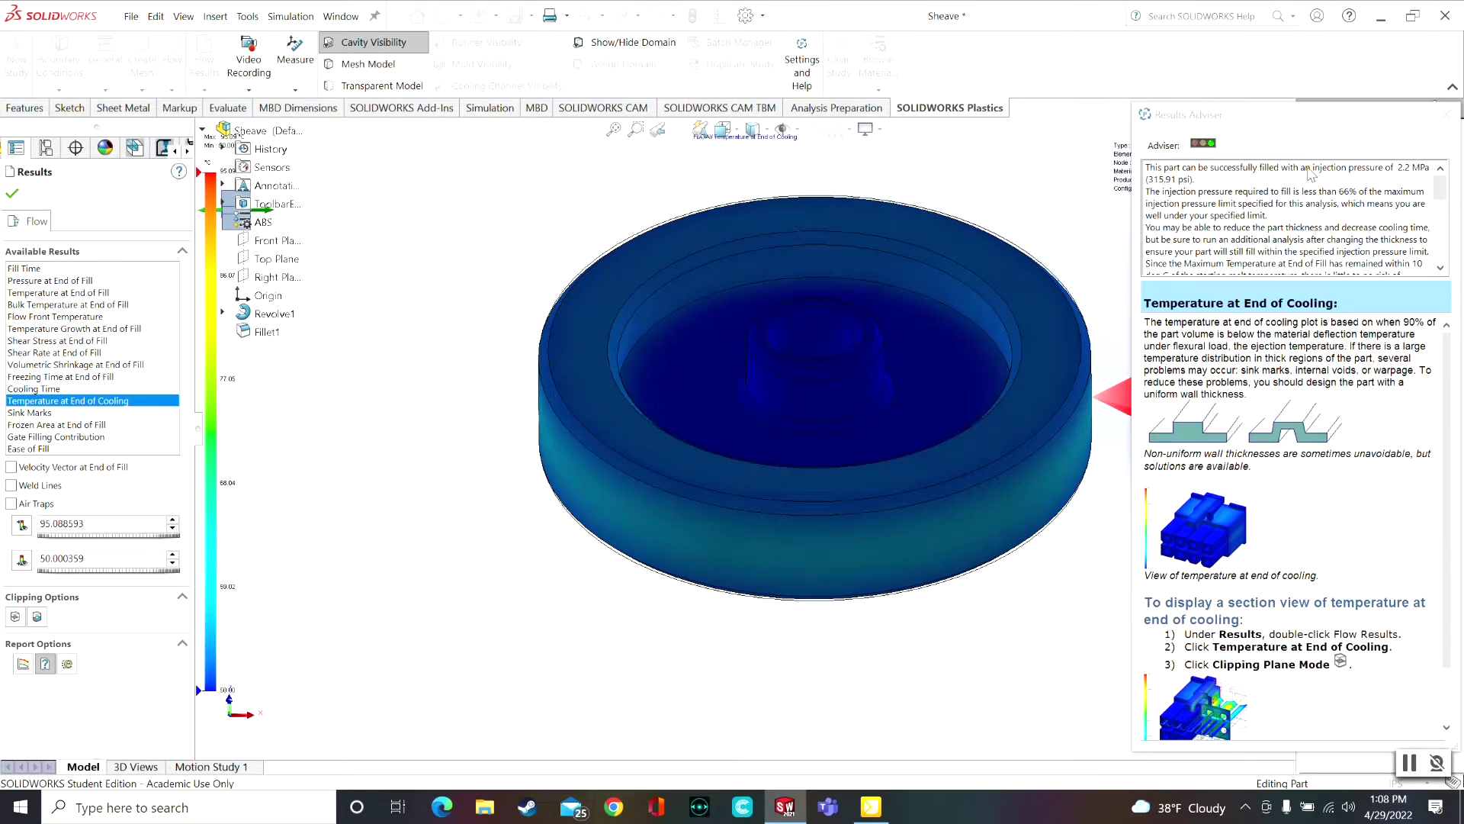
pyautogui.click(73, 377)
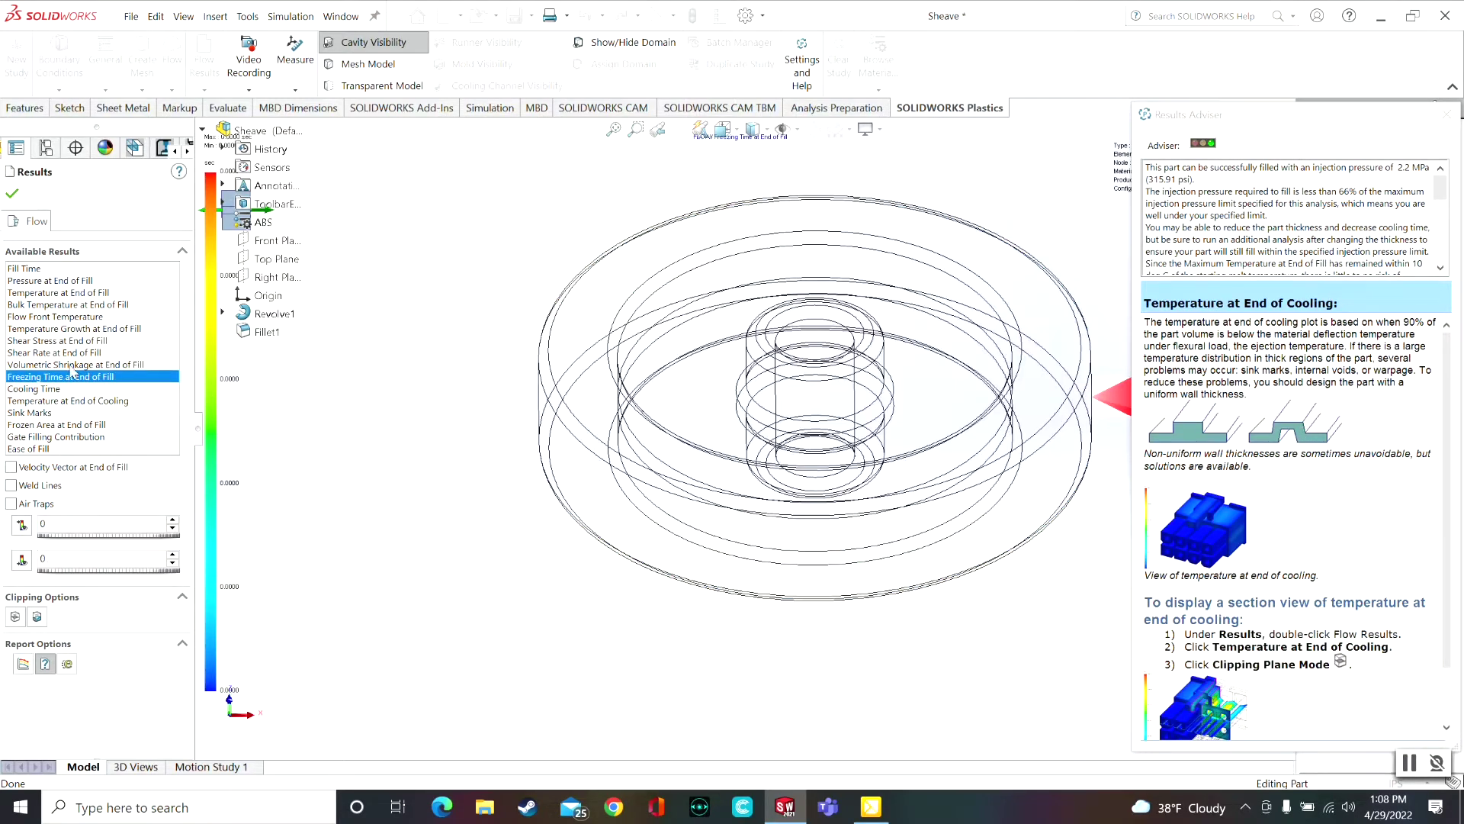
pyautogui.click(85, 316)
pyautogui.click(84, 293)
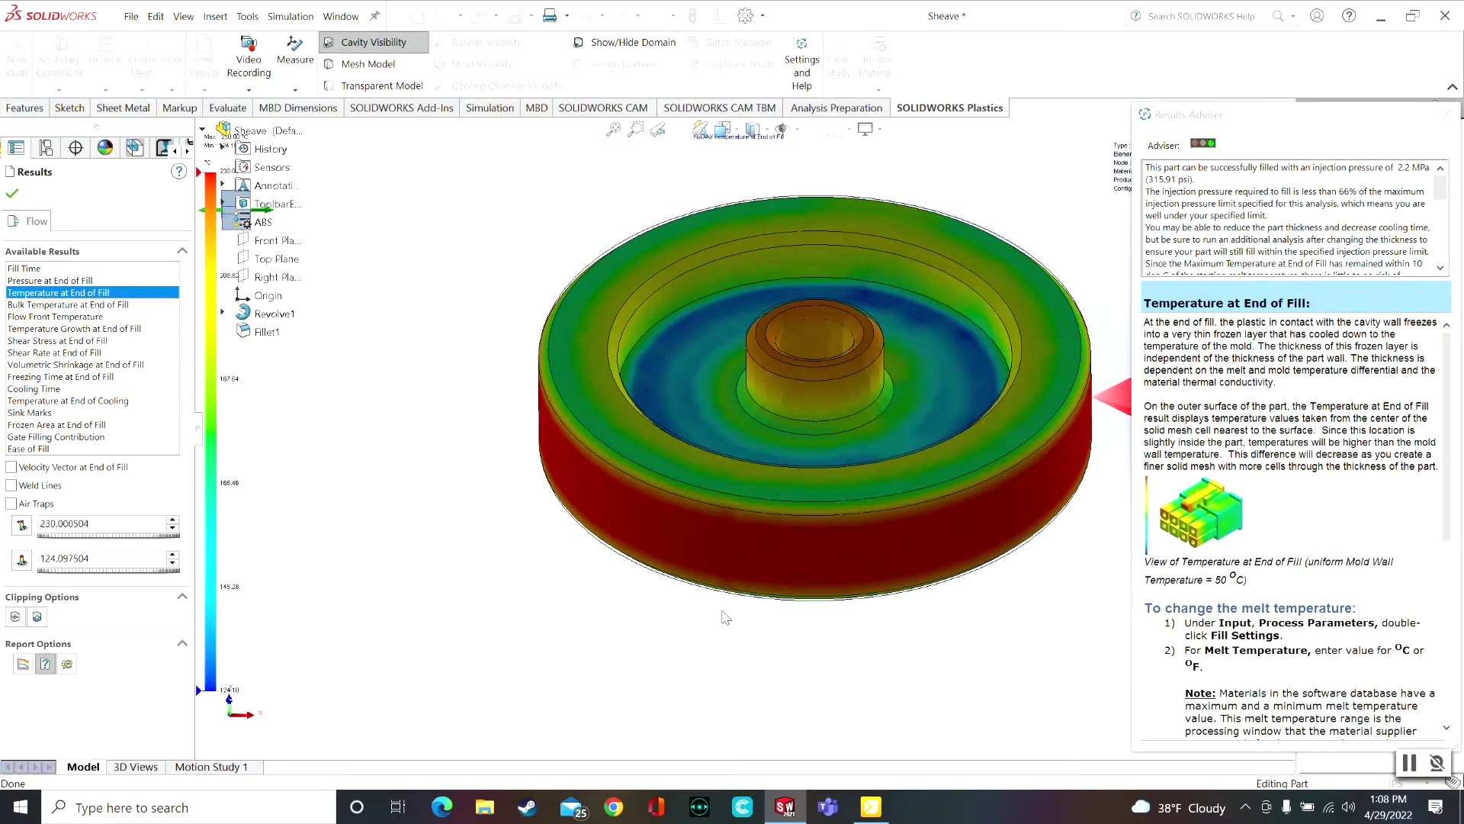
pyautogui.scroll(-2, 725, 617)
pyautogui.scroll(2, 725, 617)
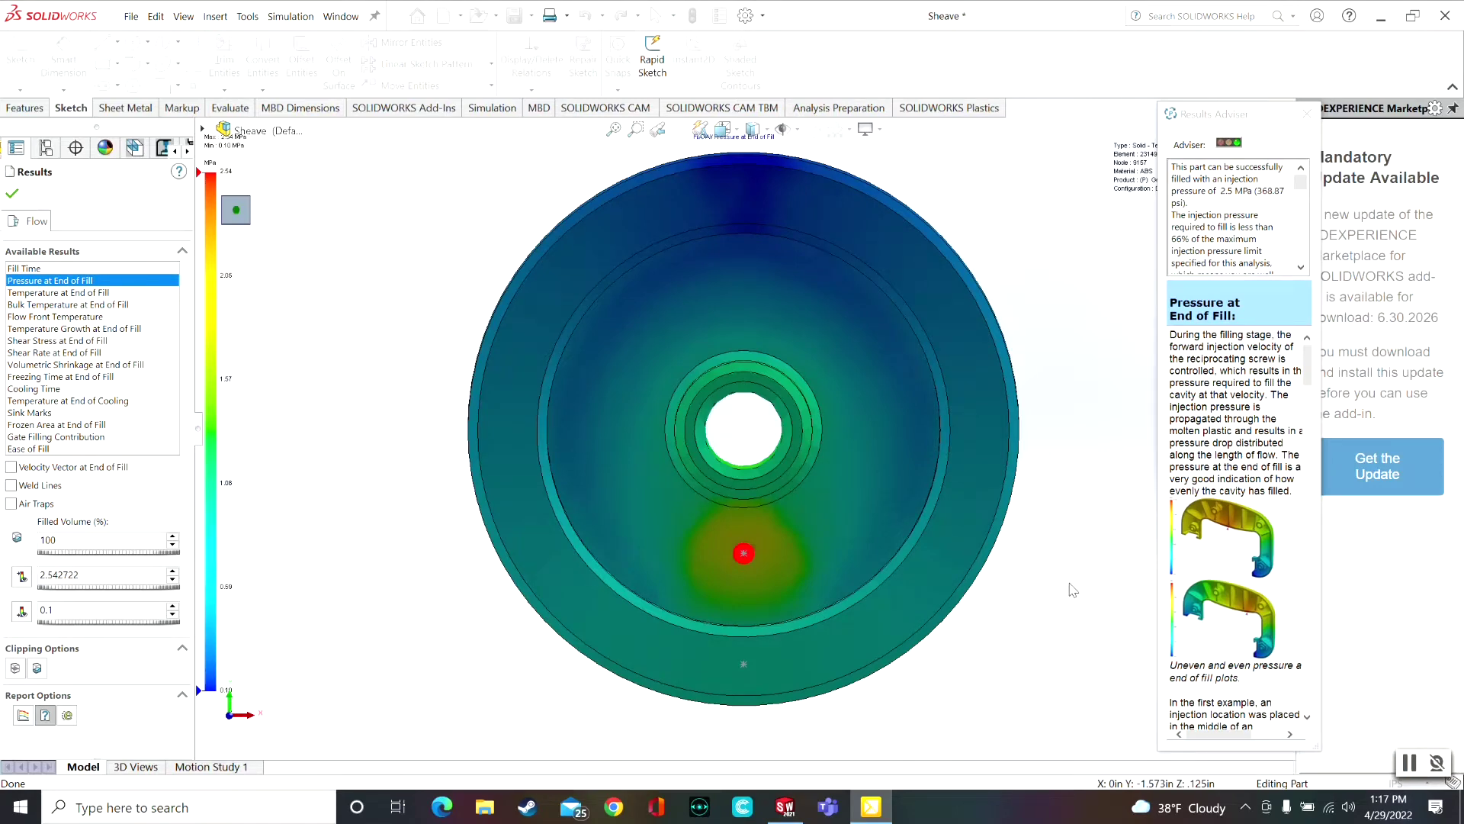
# Examine the Pressure at End of Fill and Shear Stress at End of Fill plots around the web injection point
pyautogui.moveTo(1069, 586); pyautogui.dragTo(1050, 615, button='middle')
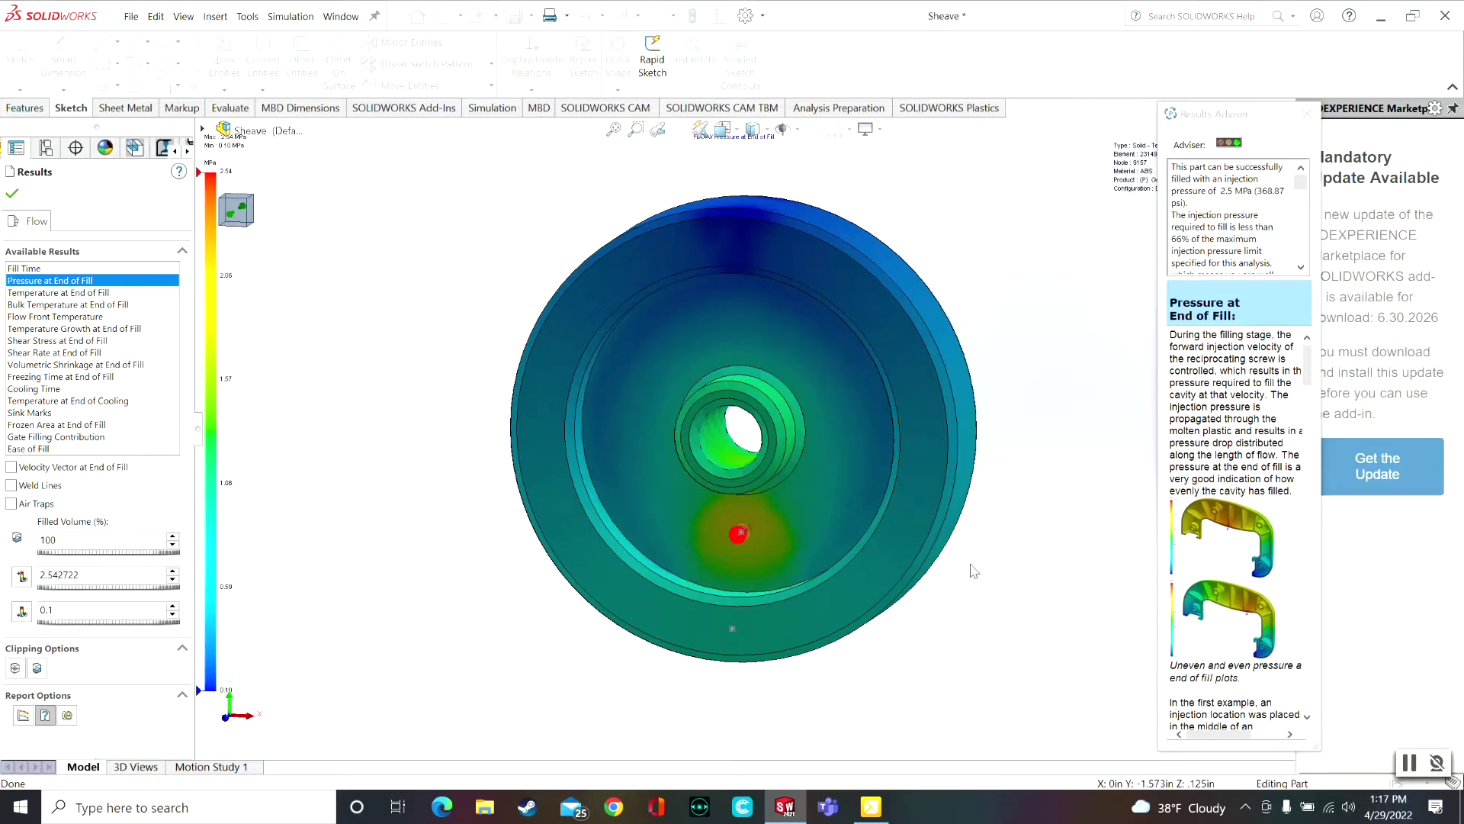
pyautogui.moveTo(1052, 579); pyautogui.dragTo(1098, 526, button='middle')
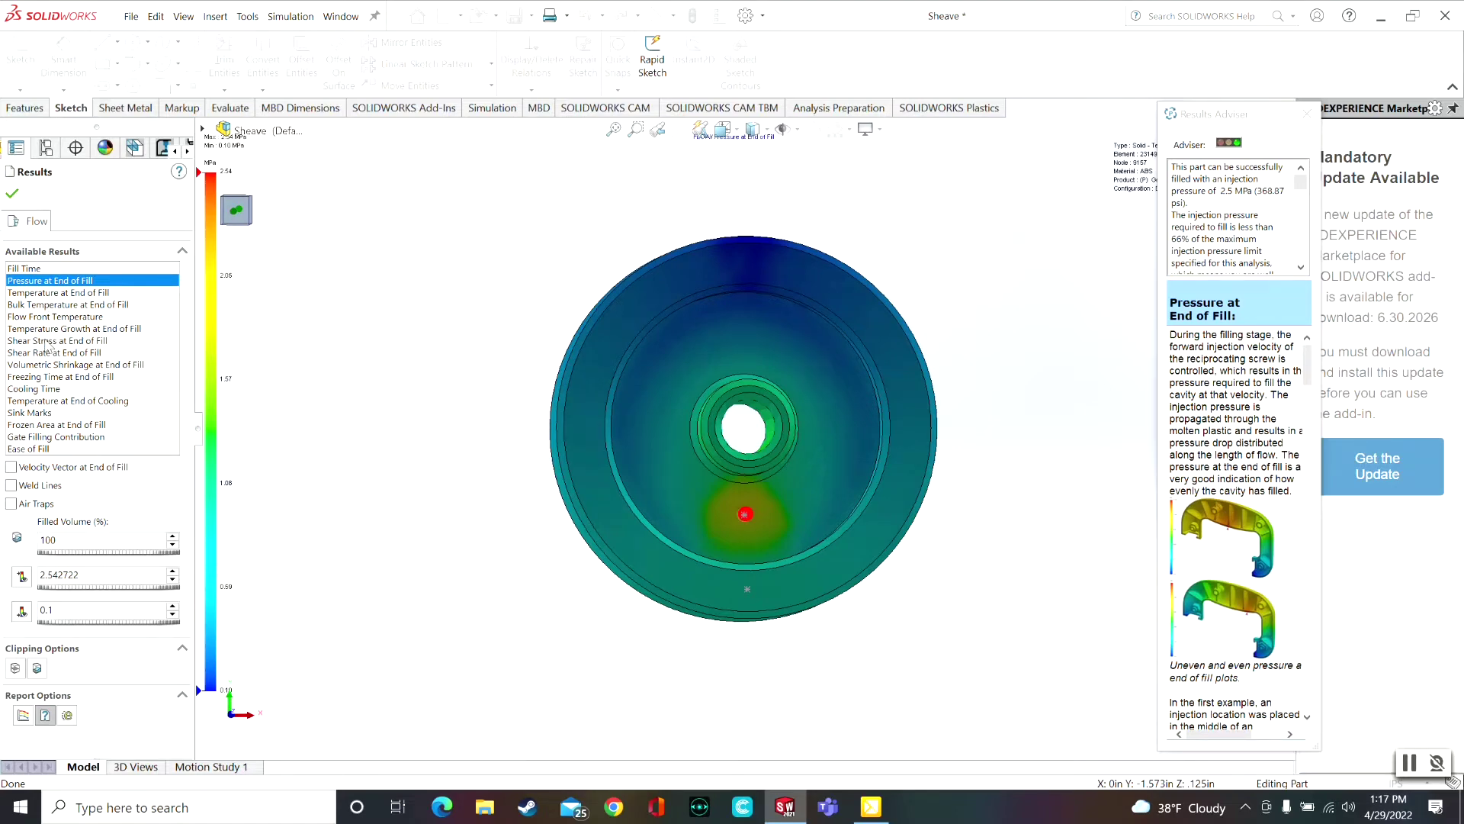
pyautogui.click(48, 340)
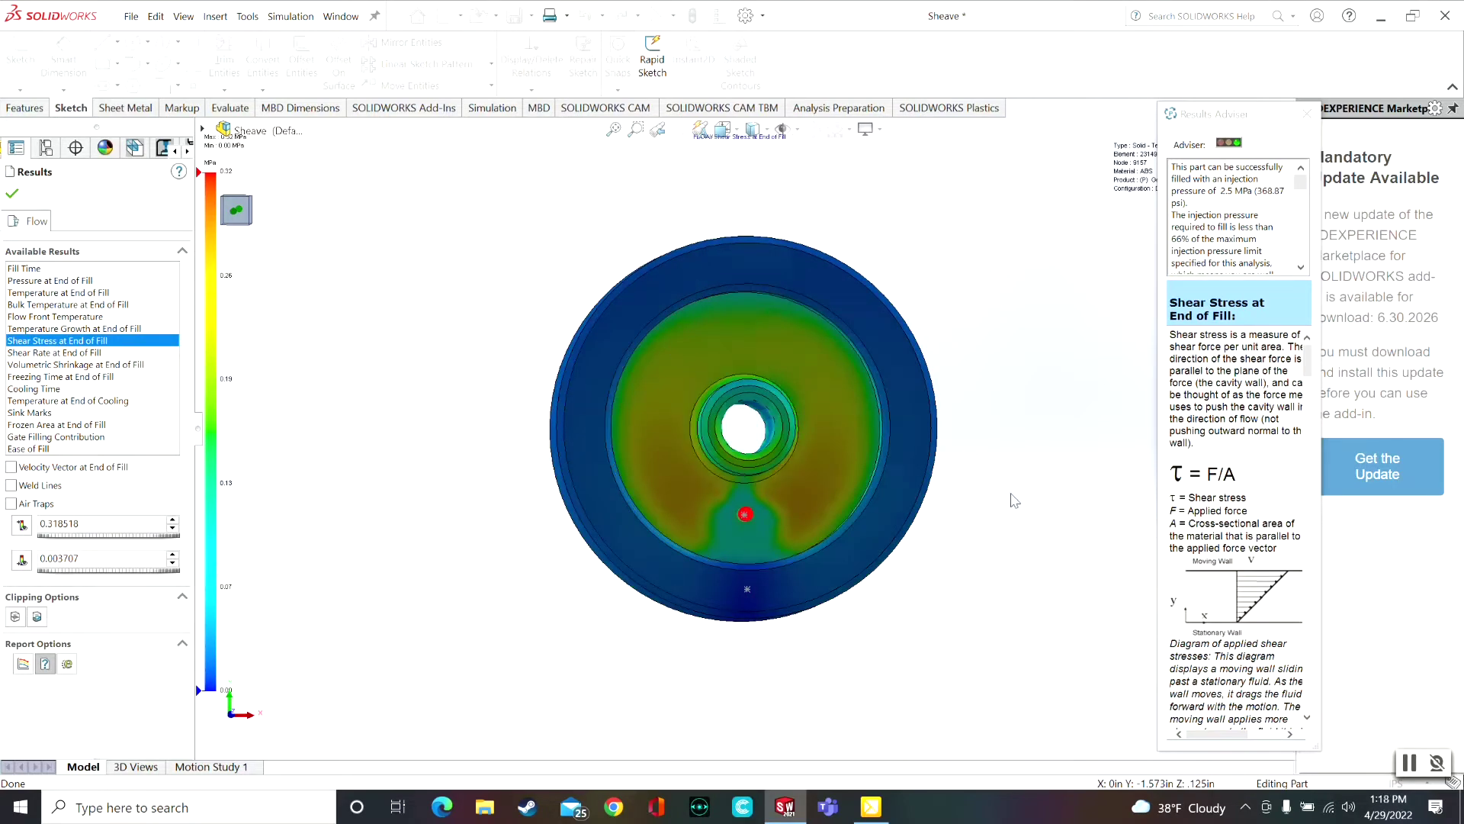
pyautogui.moveTo(1014, 500); pyautogui.dragTo(990, 523, button='middle')
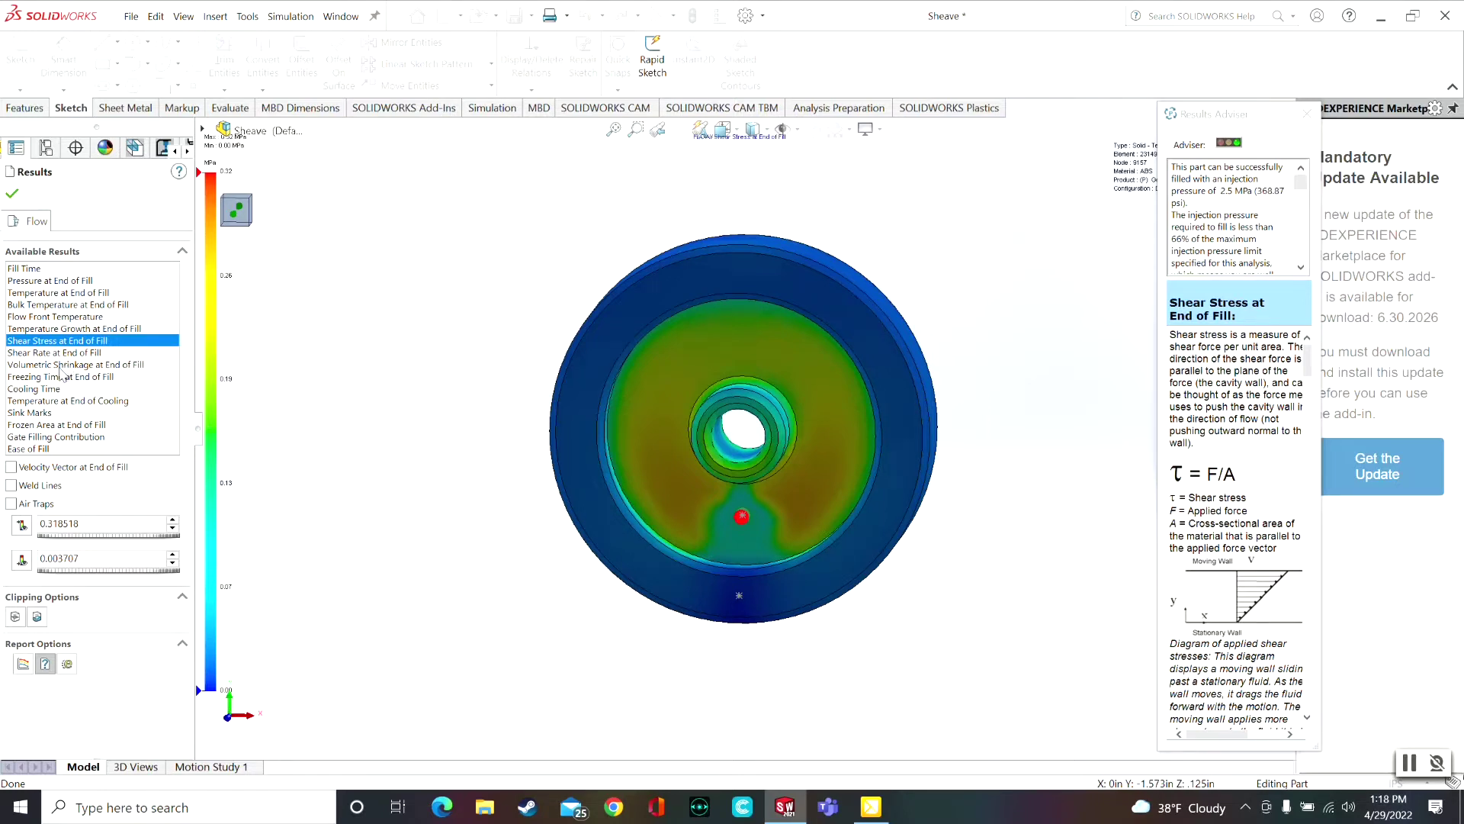
# Display the Volumetric Shrinkage at End of Fill plot and examine the rim and the area around the injection point
pyautogui.click(60, 365)
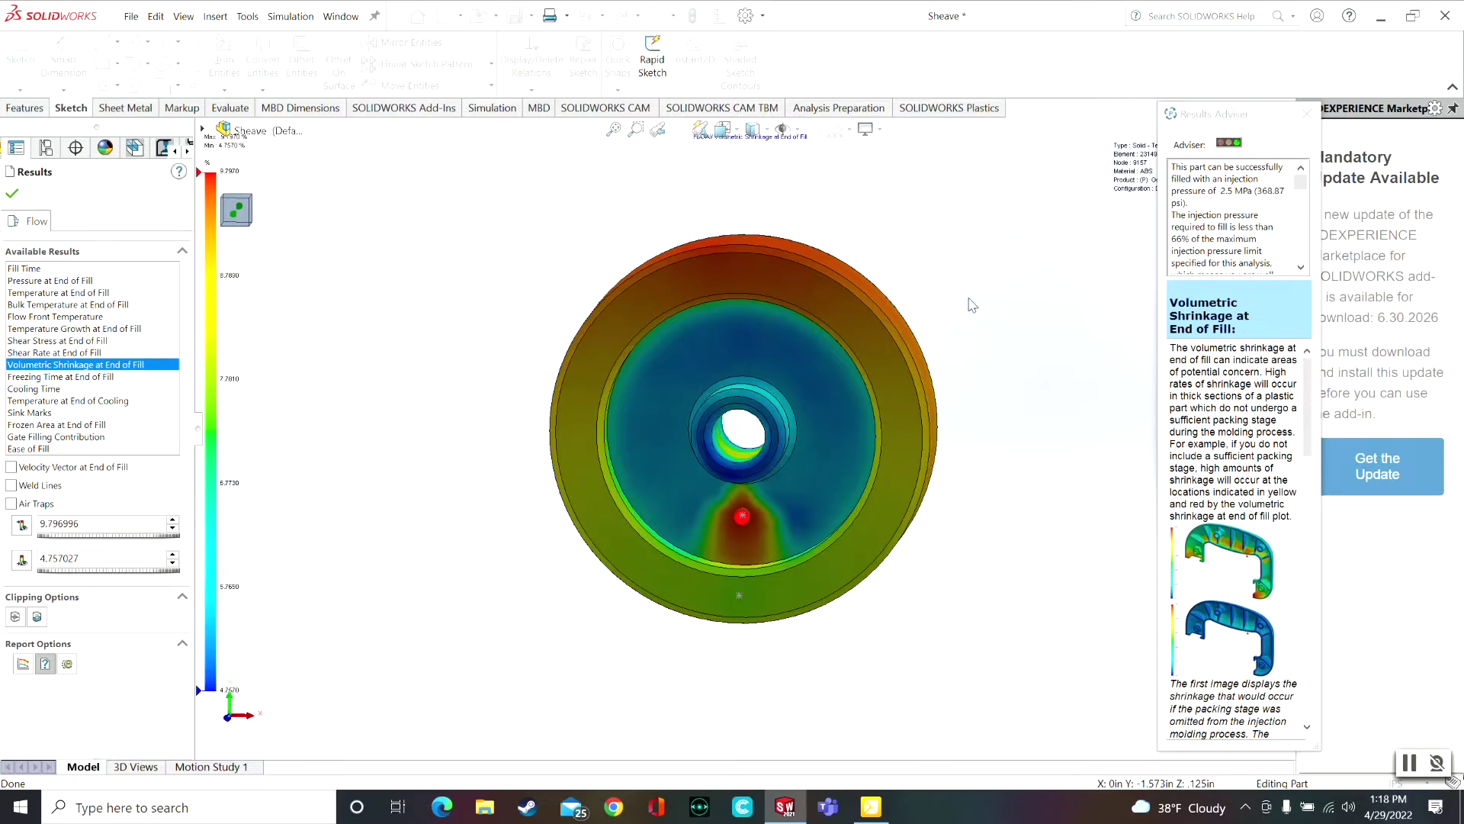
pyautogui.scroll(1, 973, 305)
pyautogui.scroll(-2, 971, 305)
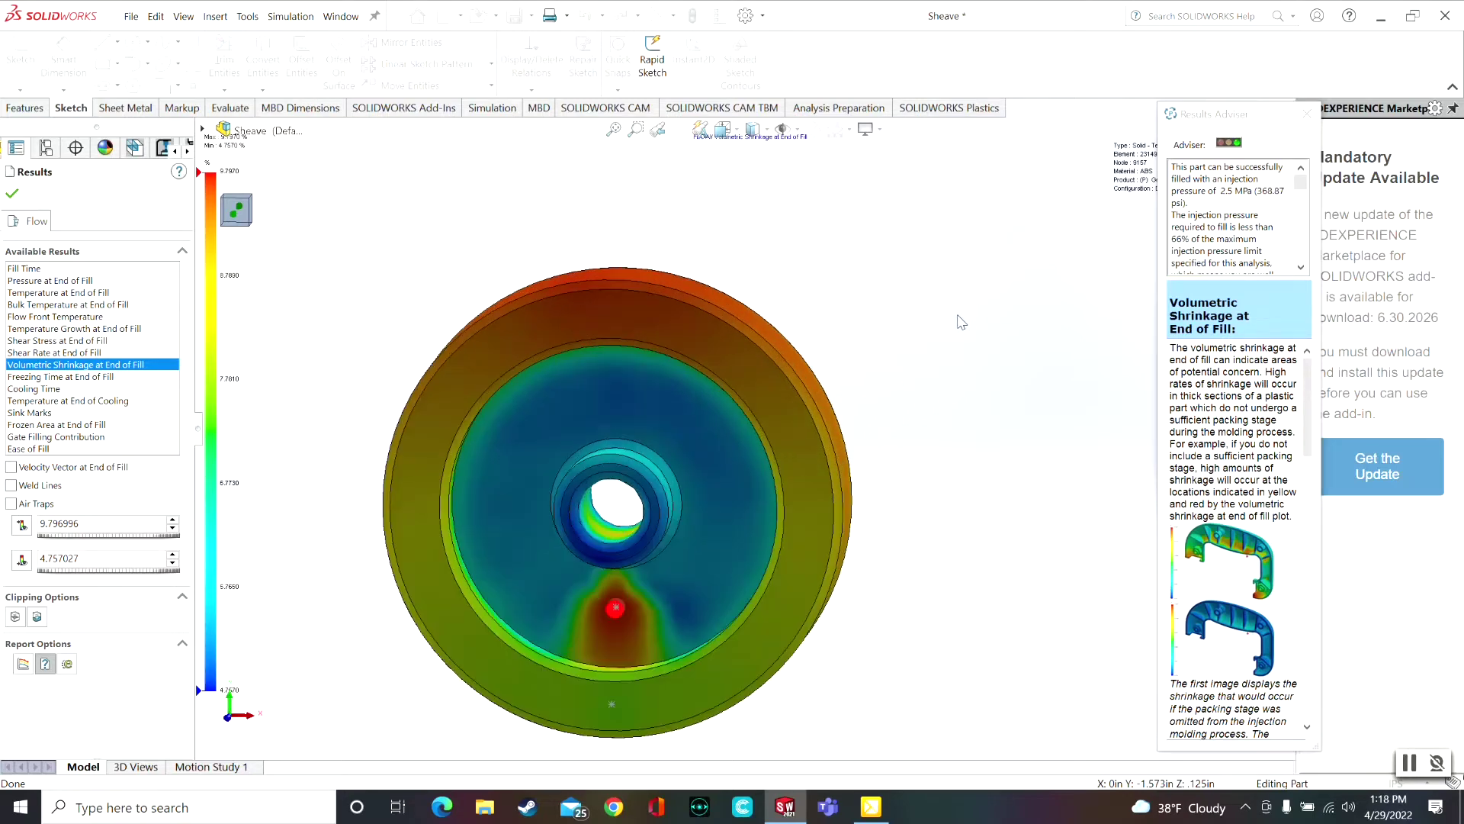
pyautogui.scroll(1, 587, 674)
pyautogui.scroll(-1, 587, 671)
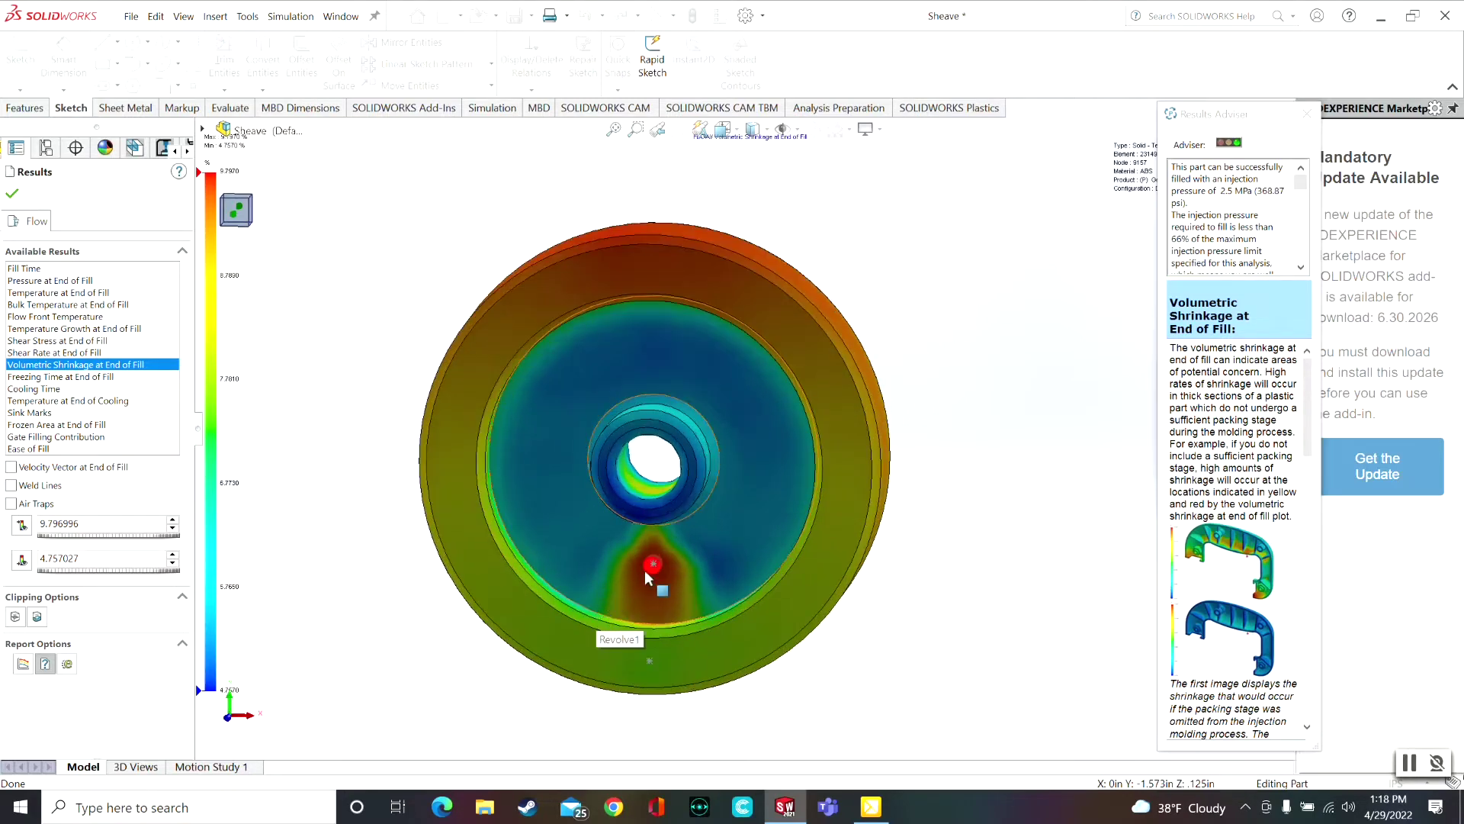
pyautogui.moveTo(986, 467); pyautogui.dragTo(621, 325, button='middle')
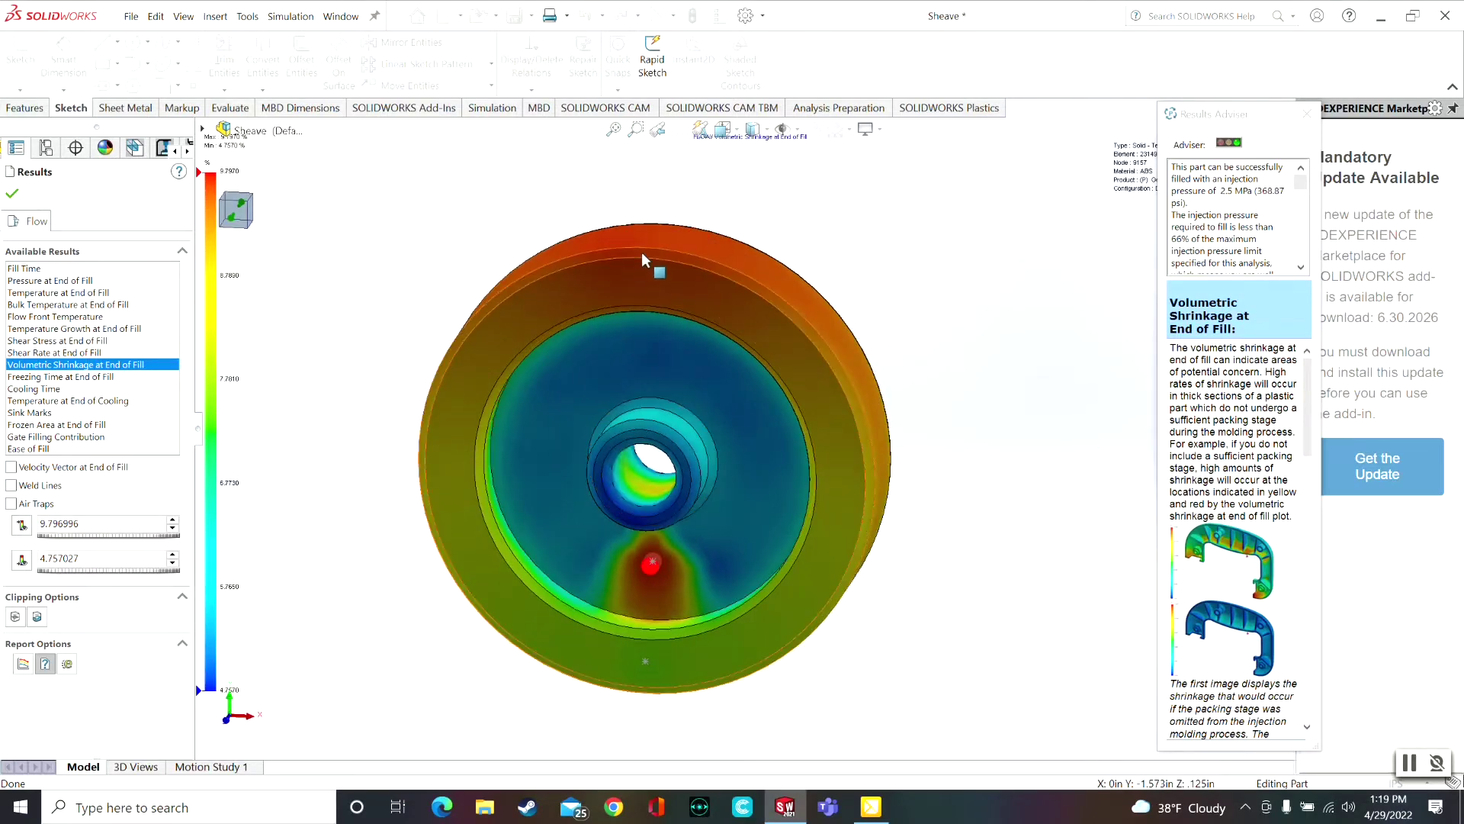
pyautogui.moveTo(950, 457); pyautogui.dragTo(951, 440, button='middle')
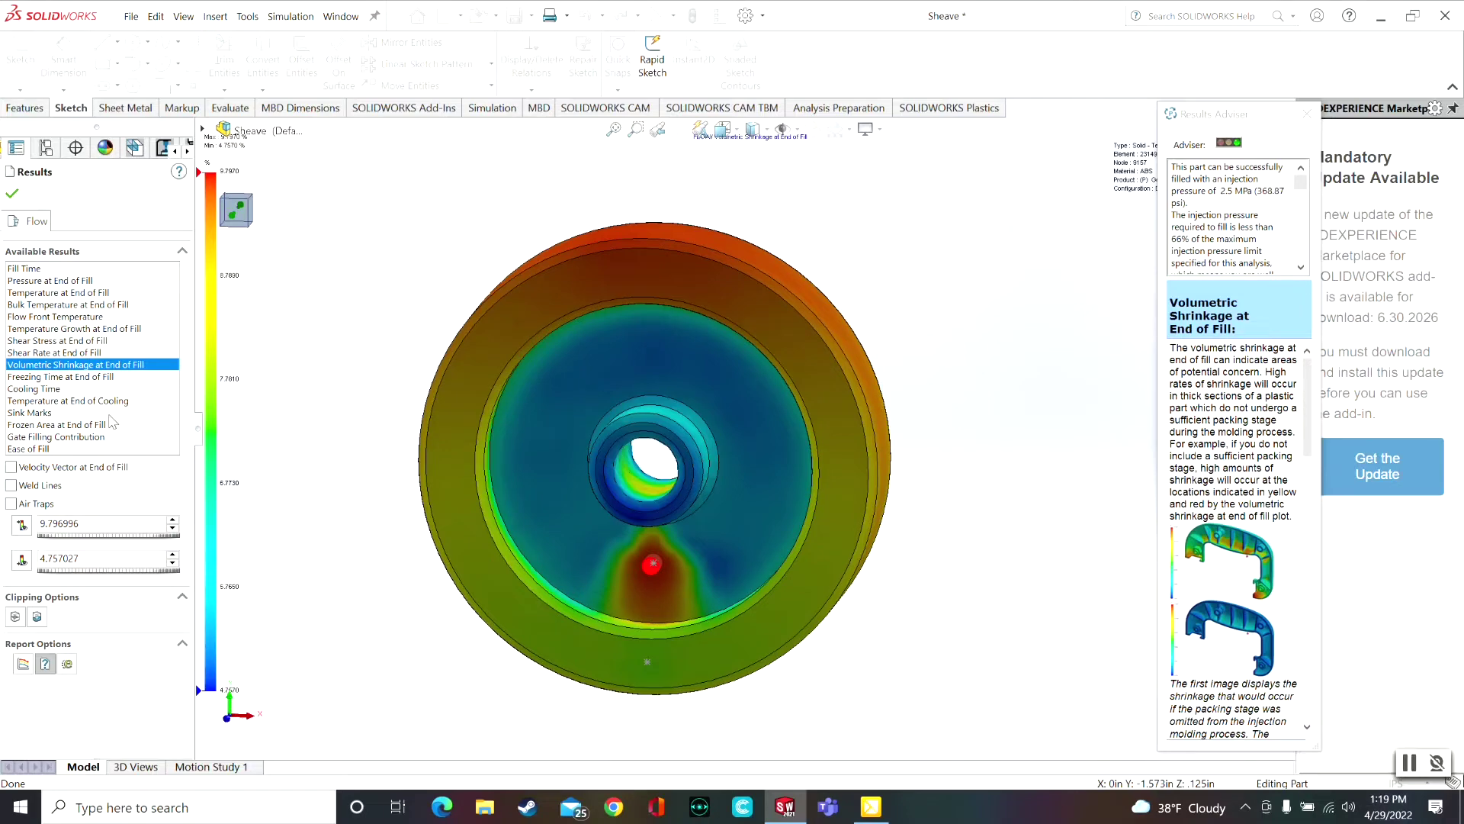
# Examine the Sink Marks plot across the sheave's faces and rim, then display the Weld Lines
pyautogui.click(39, 413)
pyautogui.moveTo(1020, 409); pyautogui.dragTo(998, 369, button='middle')
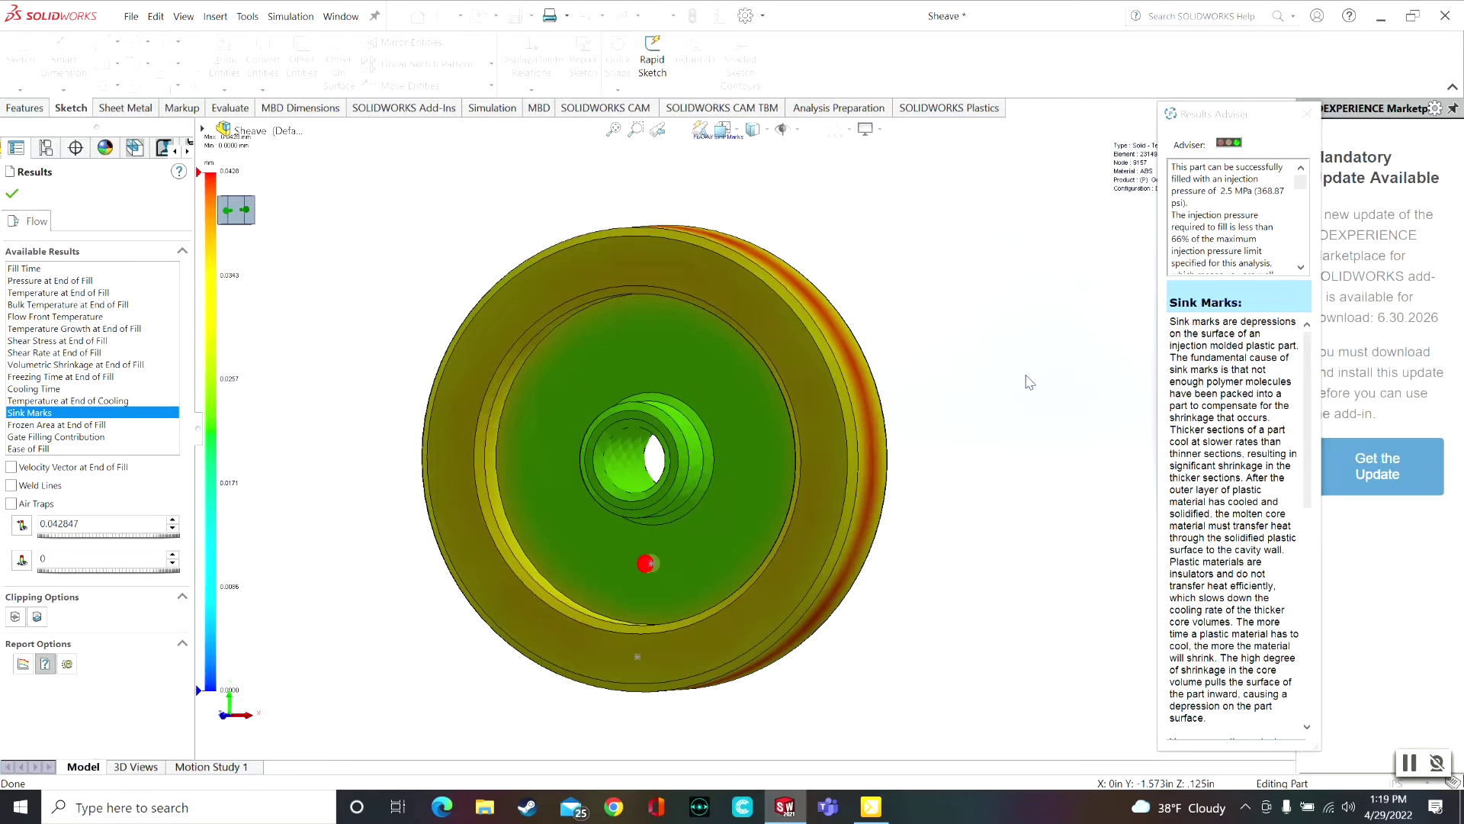
pyautogui.moveTo(1027, 379)
pyautogui.mouseDown(button='middle')
pyautogui.moveTo(951, 402)
pyautogui.moveTo(891, 379)
pyautogui.moveTo(902, 334)
pyautogui.moveTo(937, 357)
pyautogui.moveTo(1140, 379)
pyautogui.moveTo(1029, 421)
pyautogui.moveTo(960, 422)
pyautogui.moveTo(957, 384)
pyautogui.moveTo(970, 366)
pyautogui.moveTo(1040, 379)
pyautogui.moveTo(1075, 408)
pyautogui.mouseUp(button='middle')
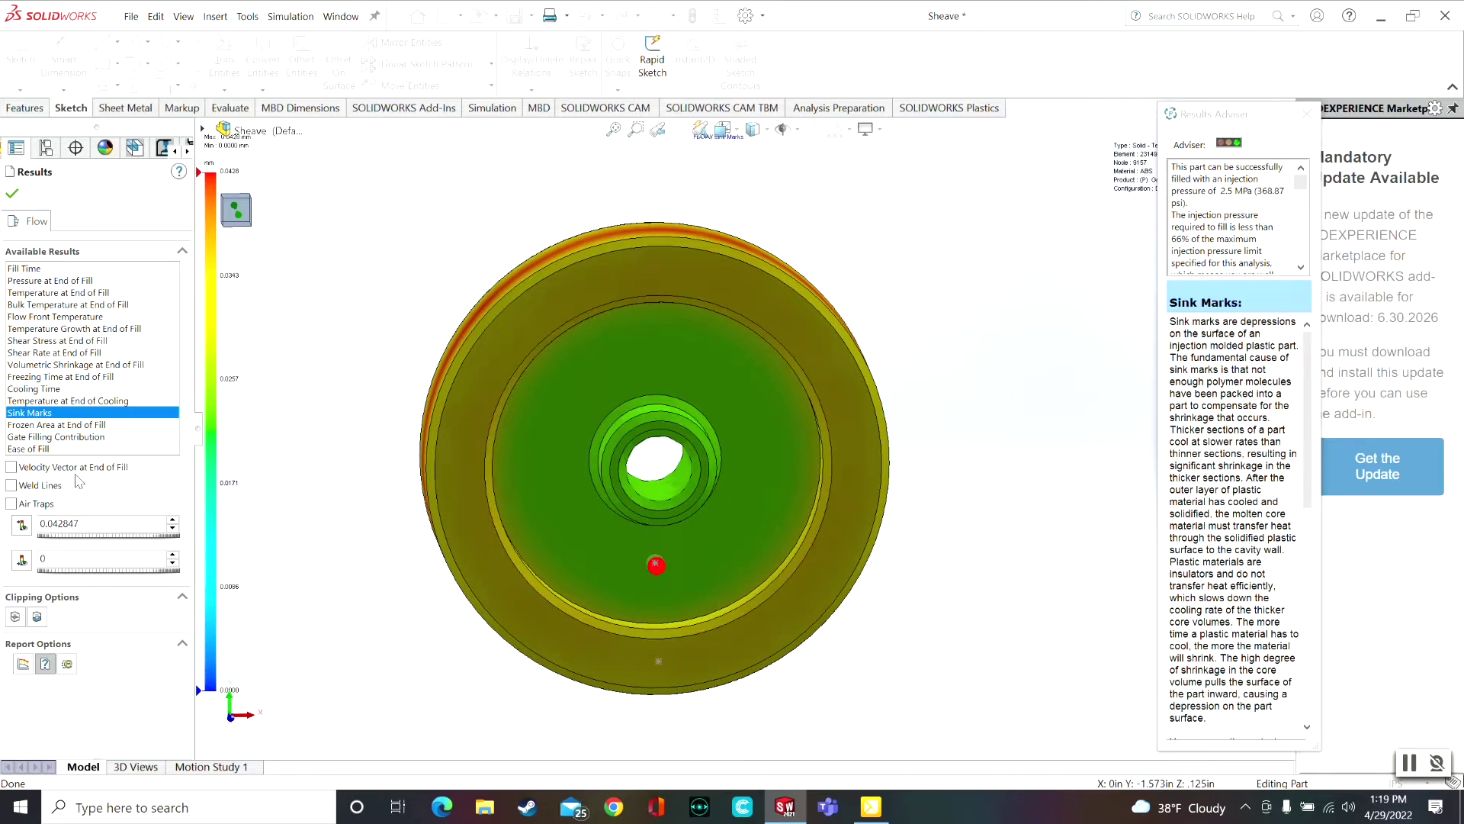
pyautogui.click(47, 491)
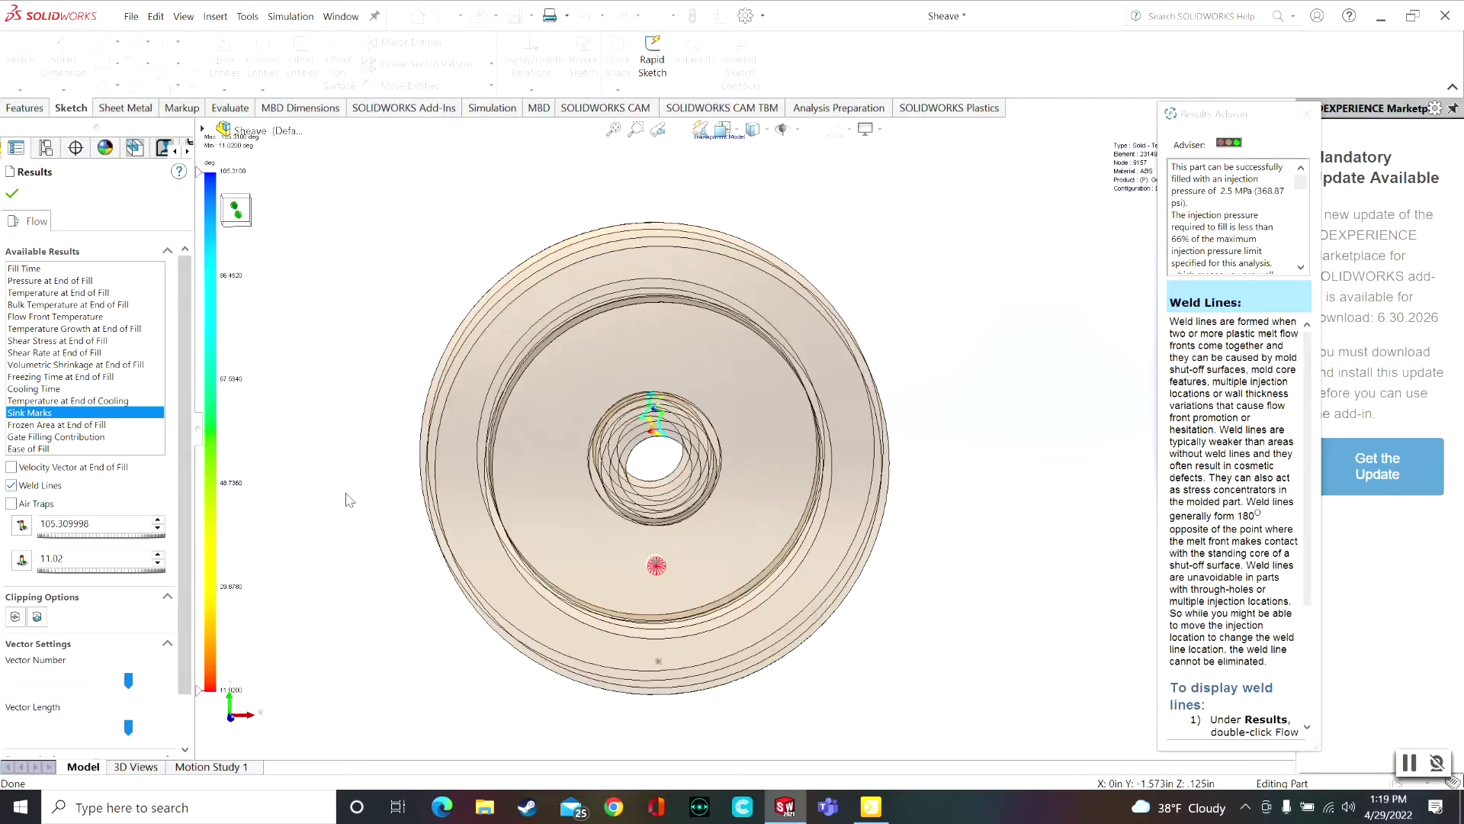
# Examine the weld lines around the sheave's hub bore, and display the Air Traps to examine their locations
pyautogui.moveTo(350, 499)
pyautogui.mouseDown(button='middle')
pyautogui.moveTo(369, 455)
pyautogui.moveTo(367, 483)
pyautogui.mouseUp(button='middle')
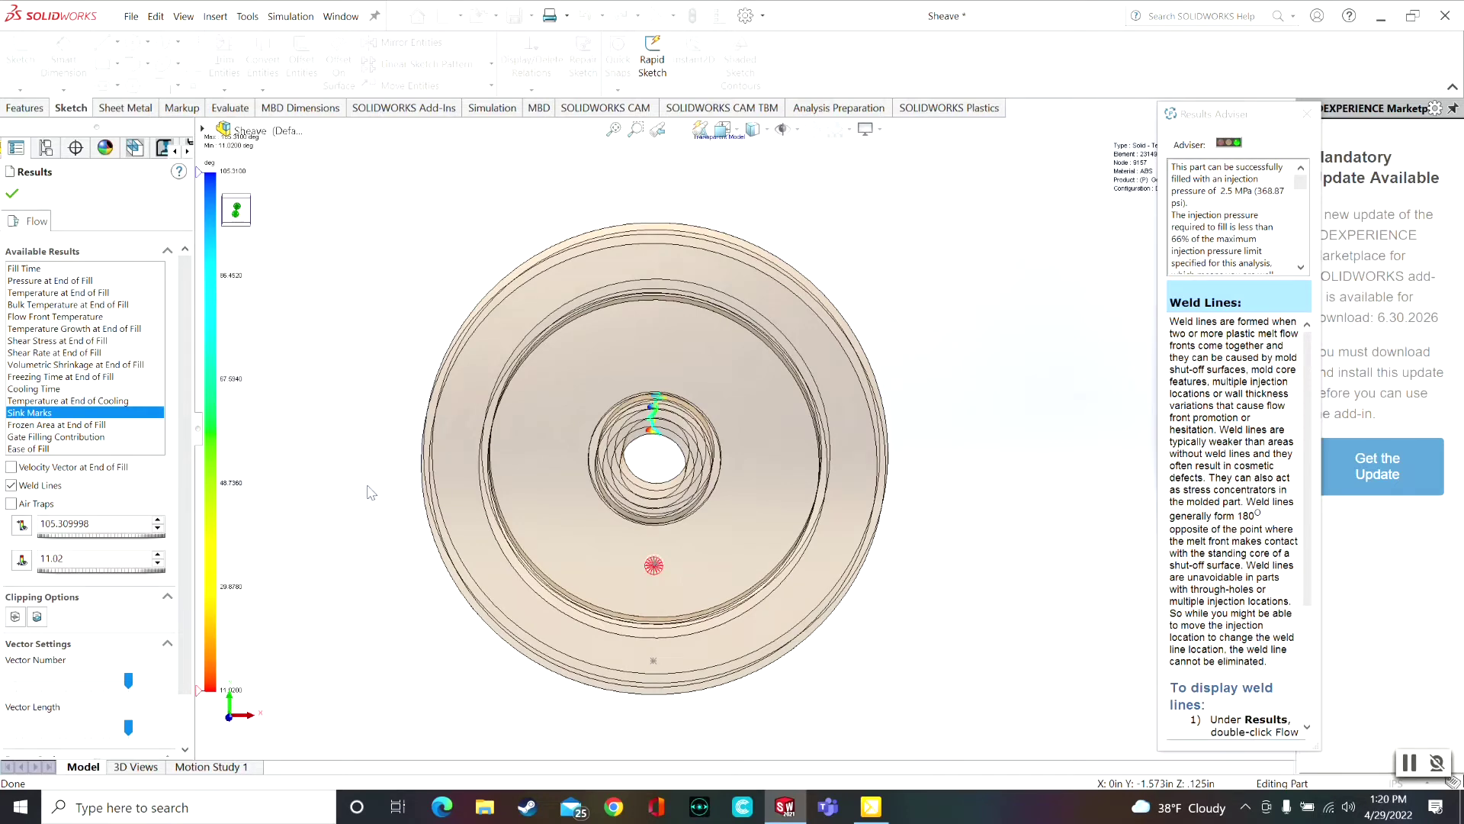
pyautogui.moveTo(983, 321); pyautogui.dragTo(953, 333, button='middle')
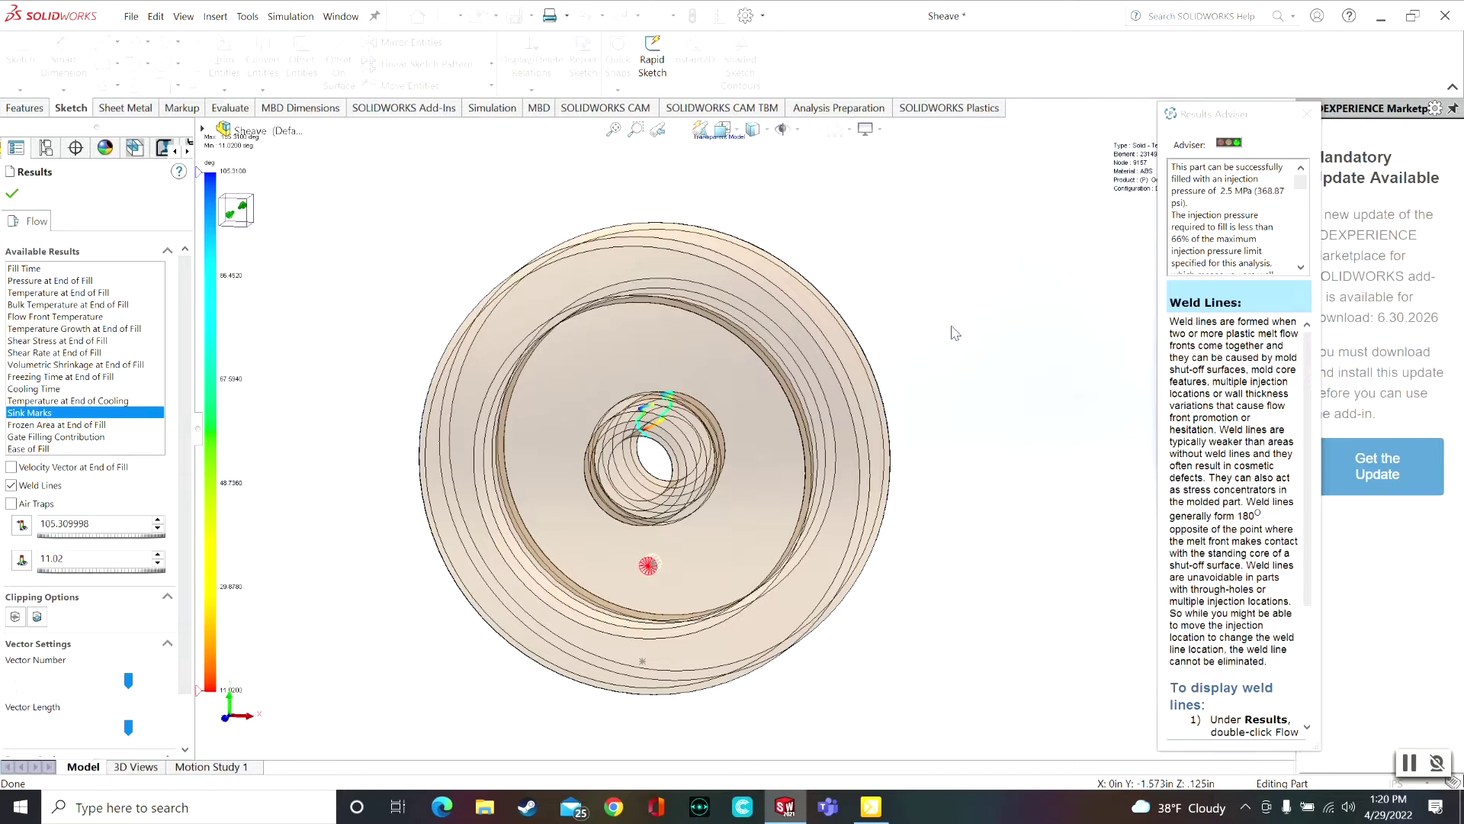
pyautogui.click(40, 505)
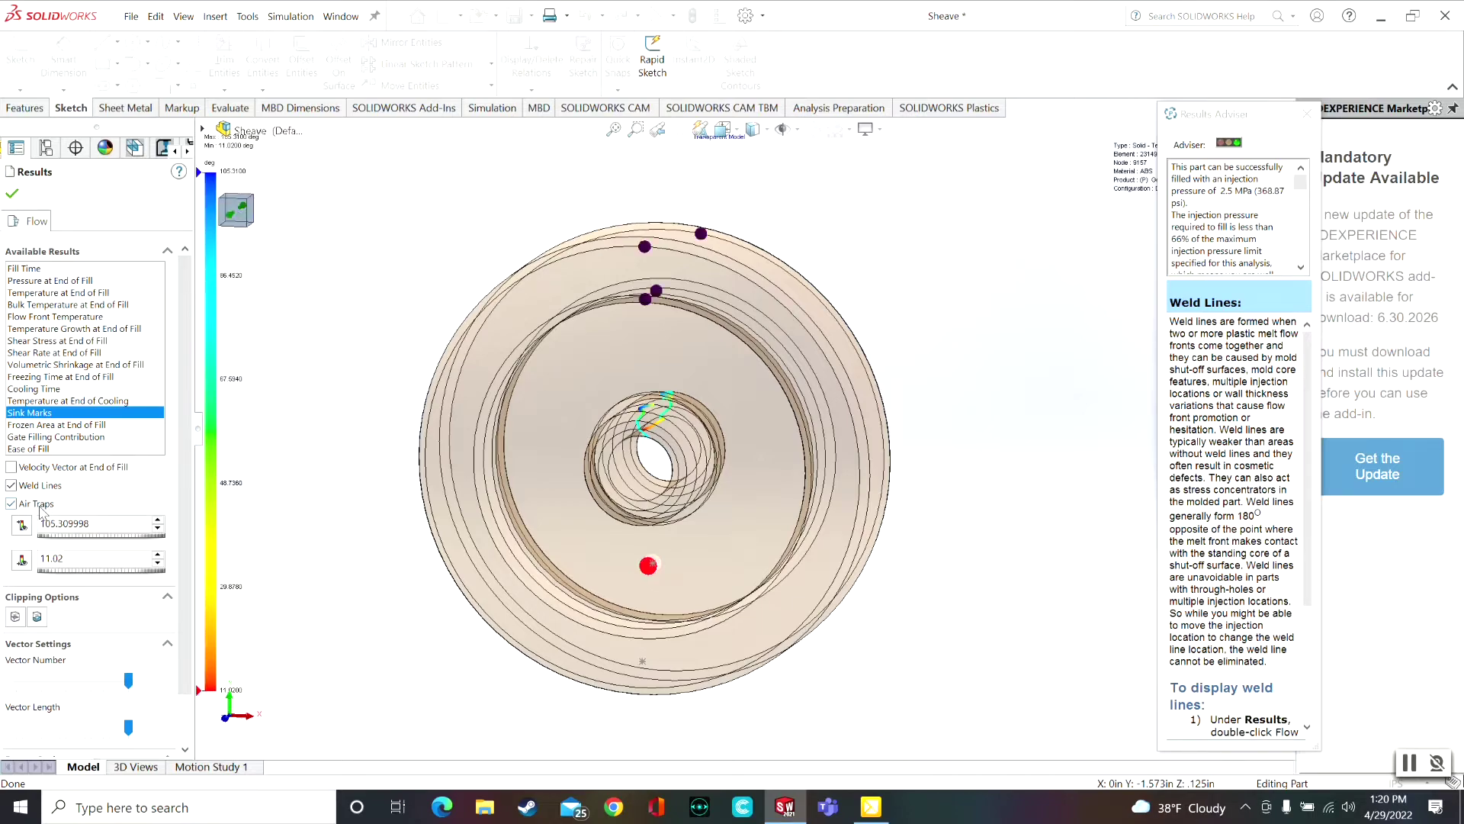
pyautogui.moveTo(967, 393); pyautogui.dragTo(1002, 395, button='middle')
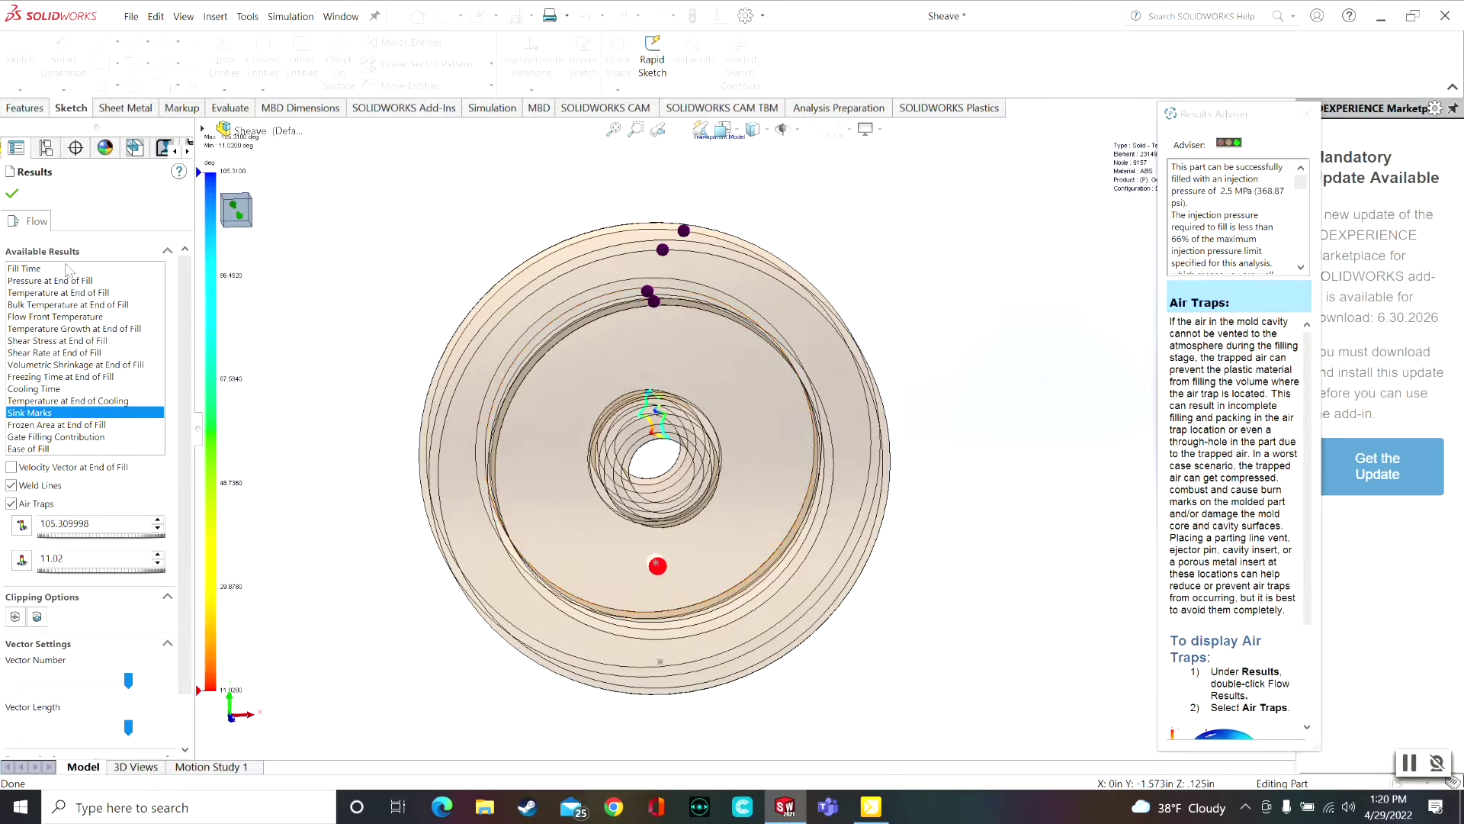
pyautogui.click(1410, 763)
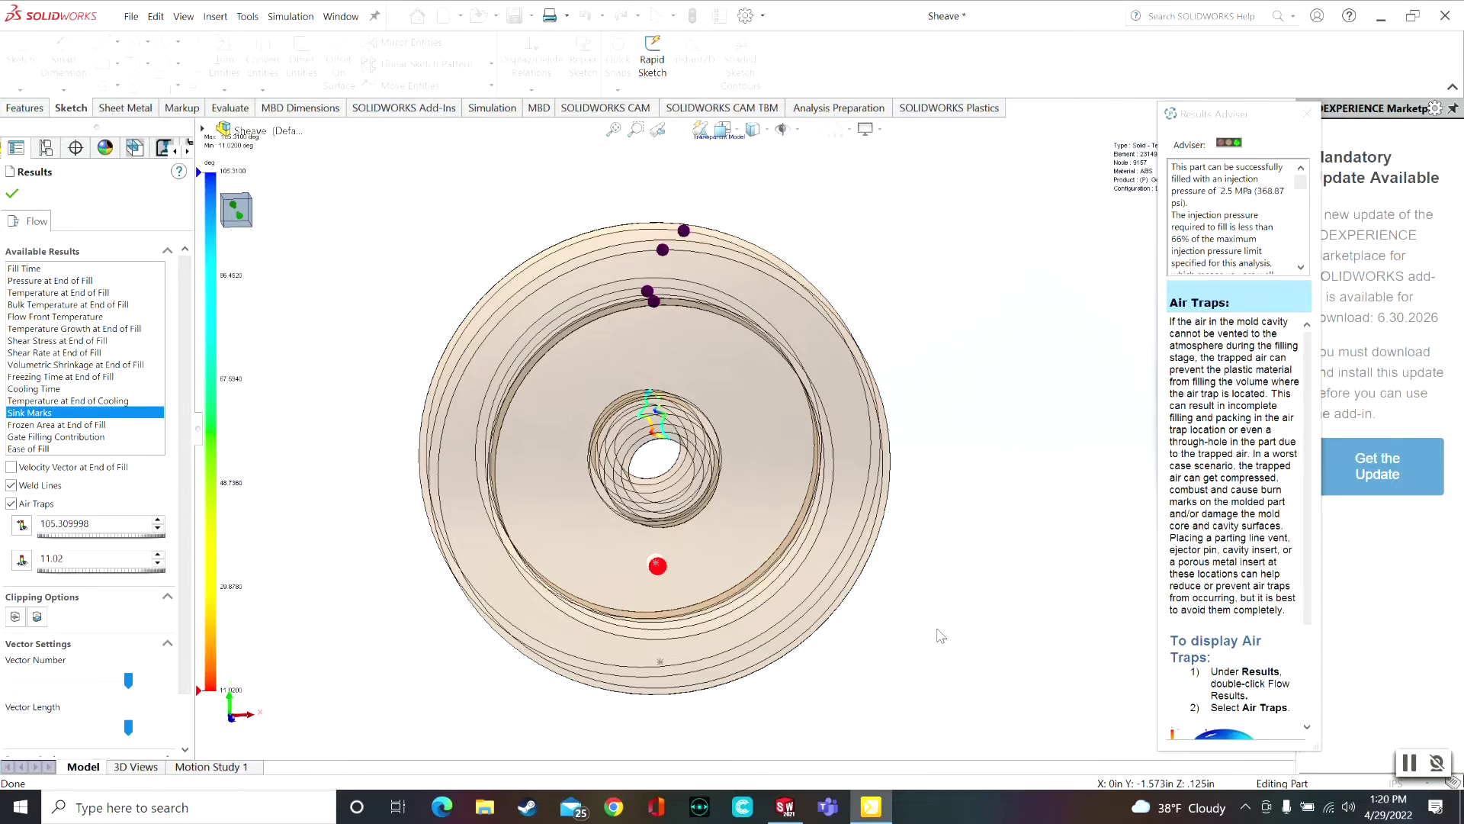
pyautogui.click(1410, 763)
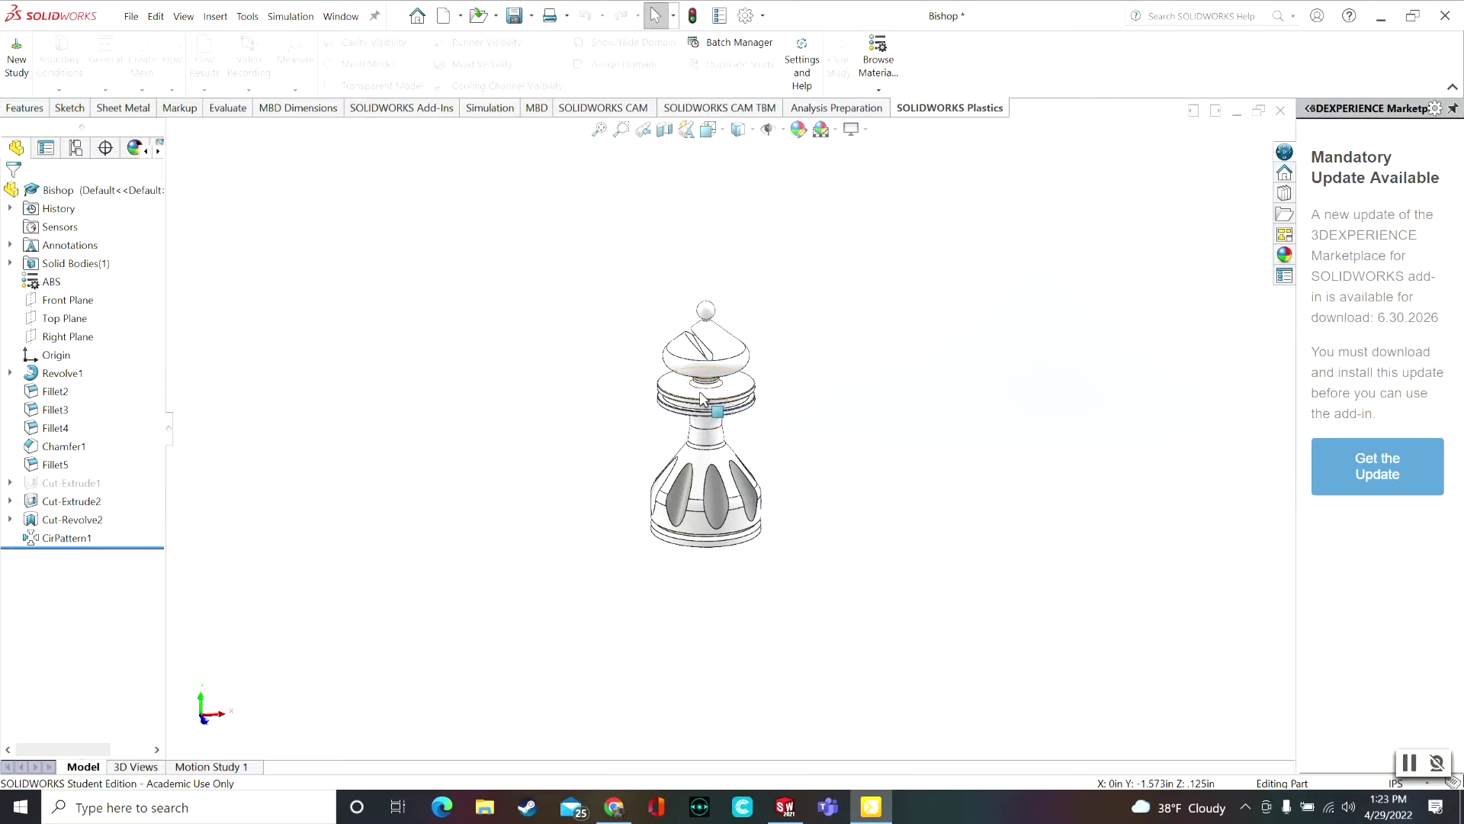
# Create a single-material solid study for the Bishop part, using the Tetrahedral Hybrid mesh type
pyautogui.moveTo(680, 390); pyautogui.dragTo(647, 375, button='middle')
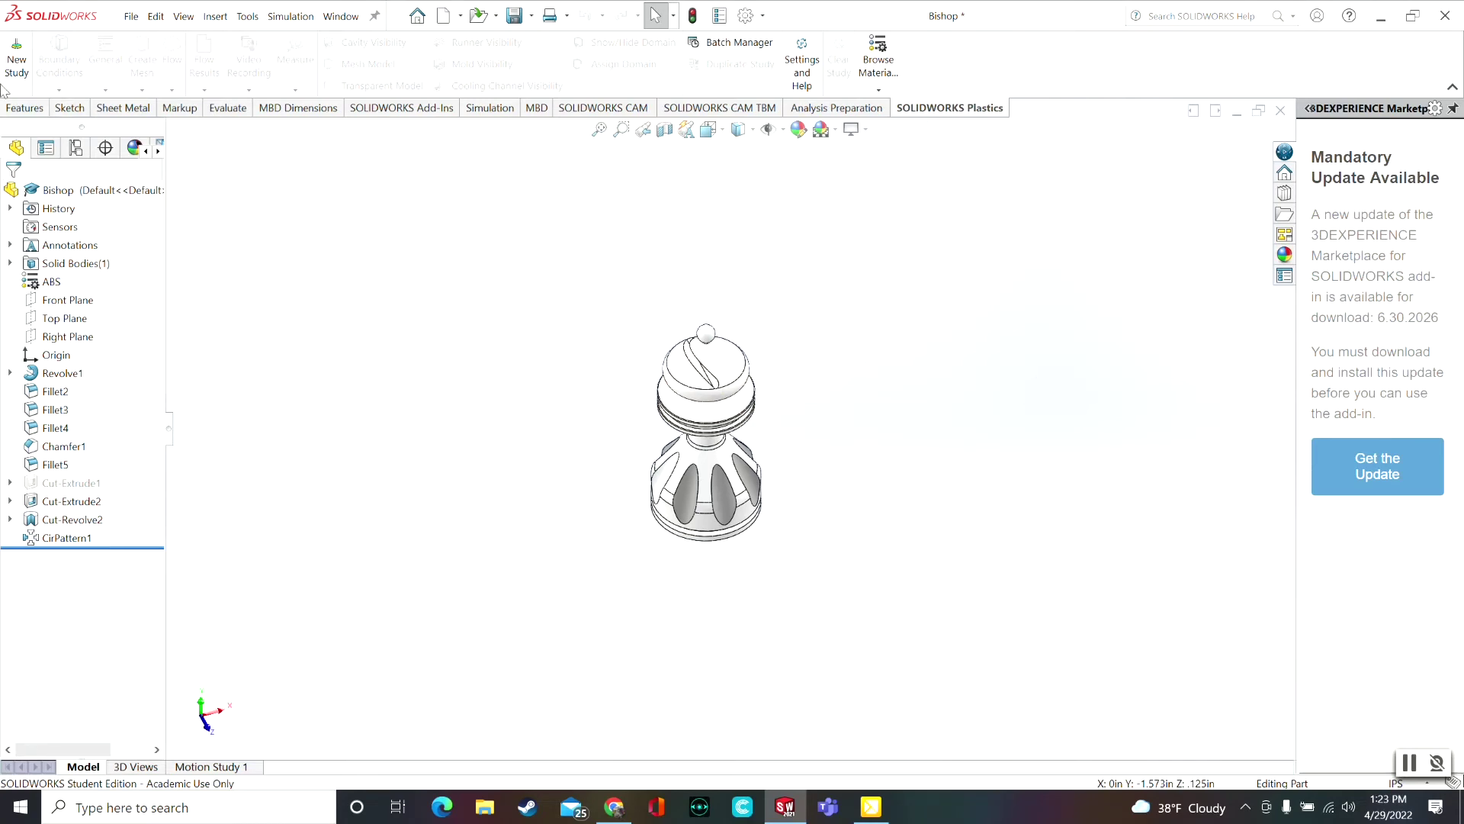
pyautogui.click(17, 57)
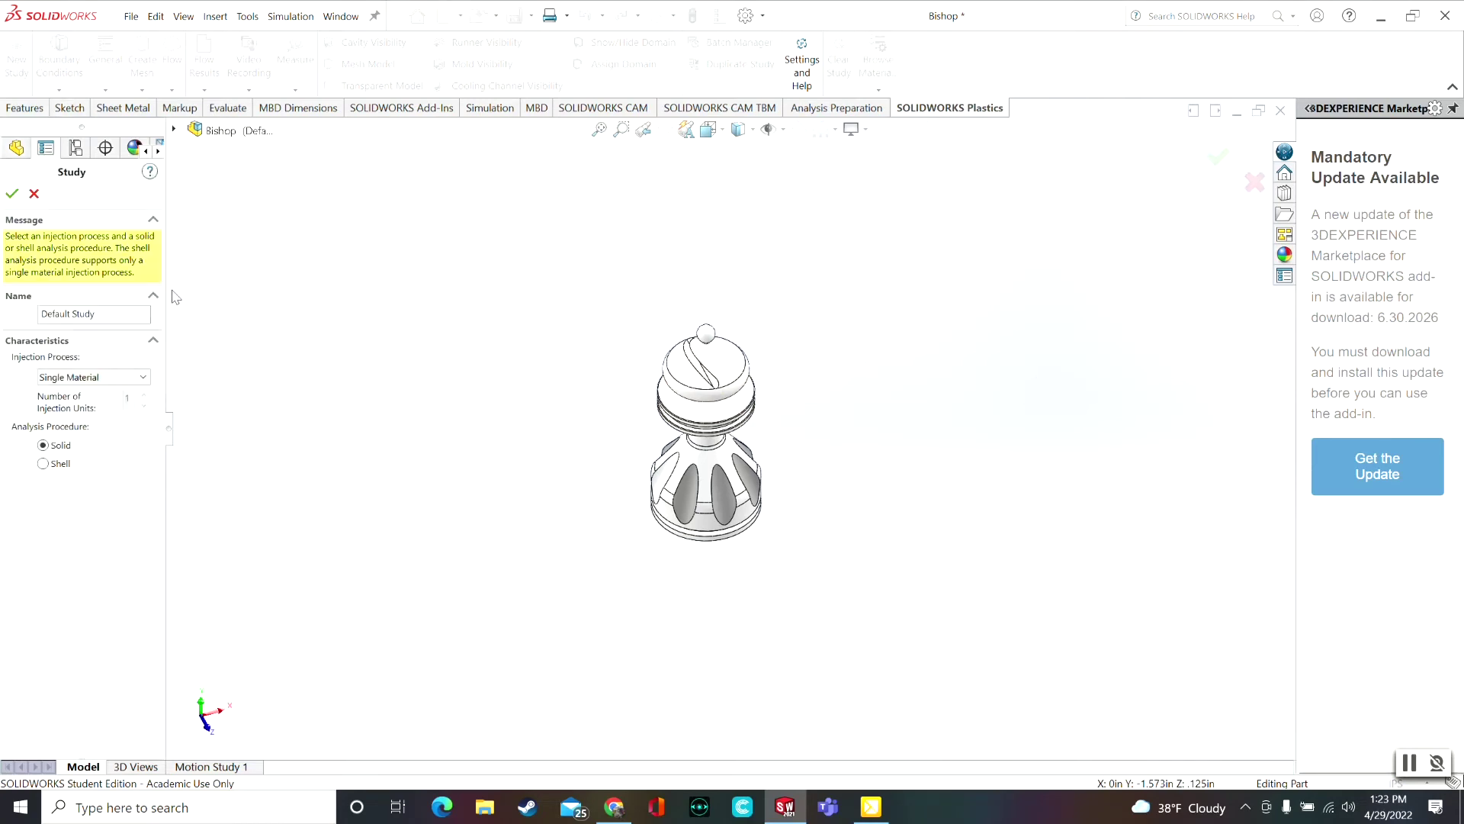
pyautogui.click(12, 195)
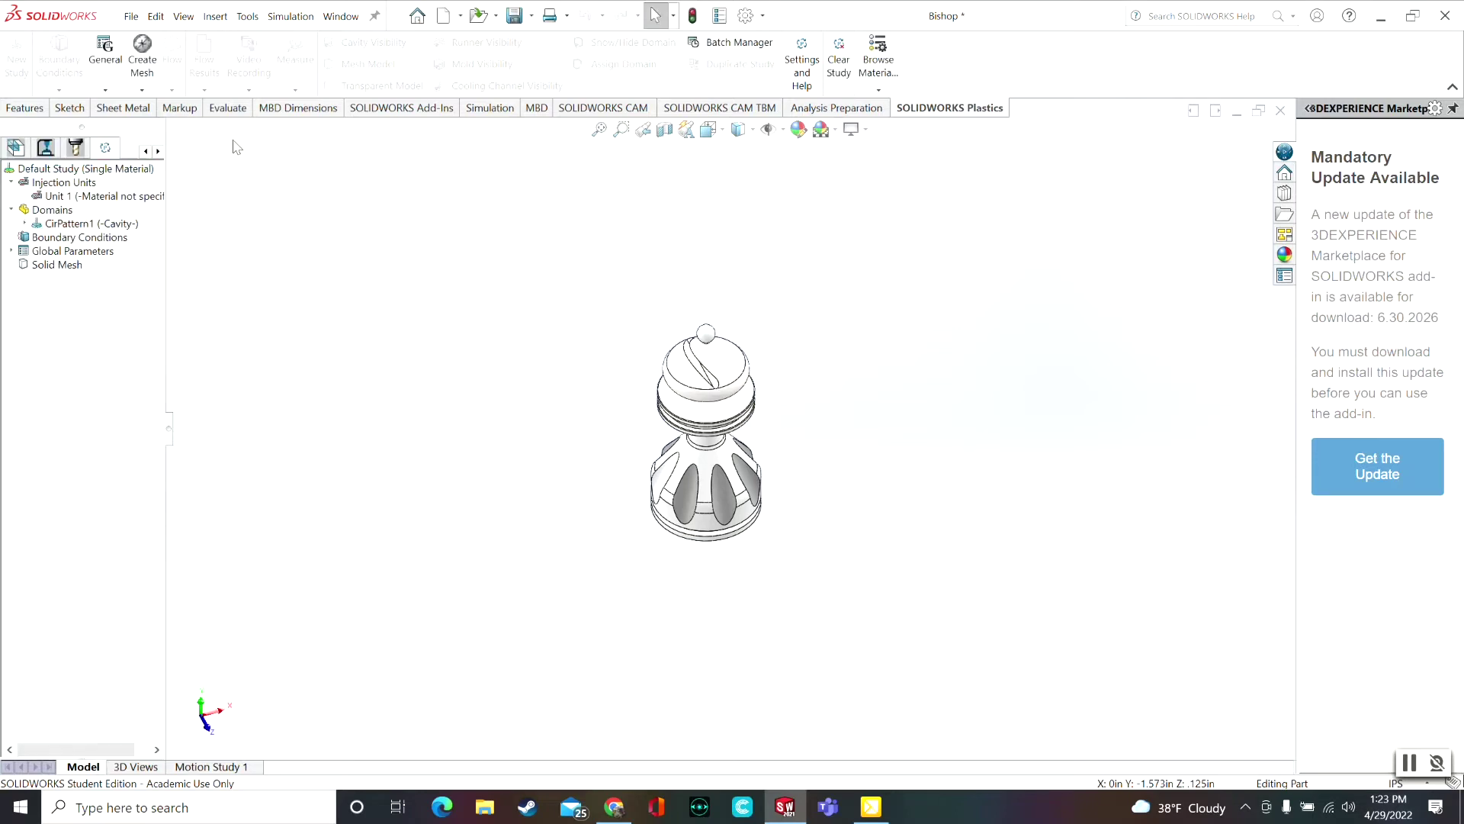
pyautogui.click(143, 90)
pyautogui.click(182, 128)
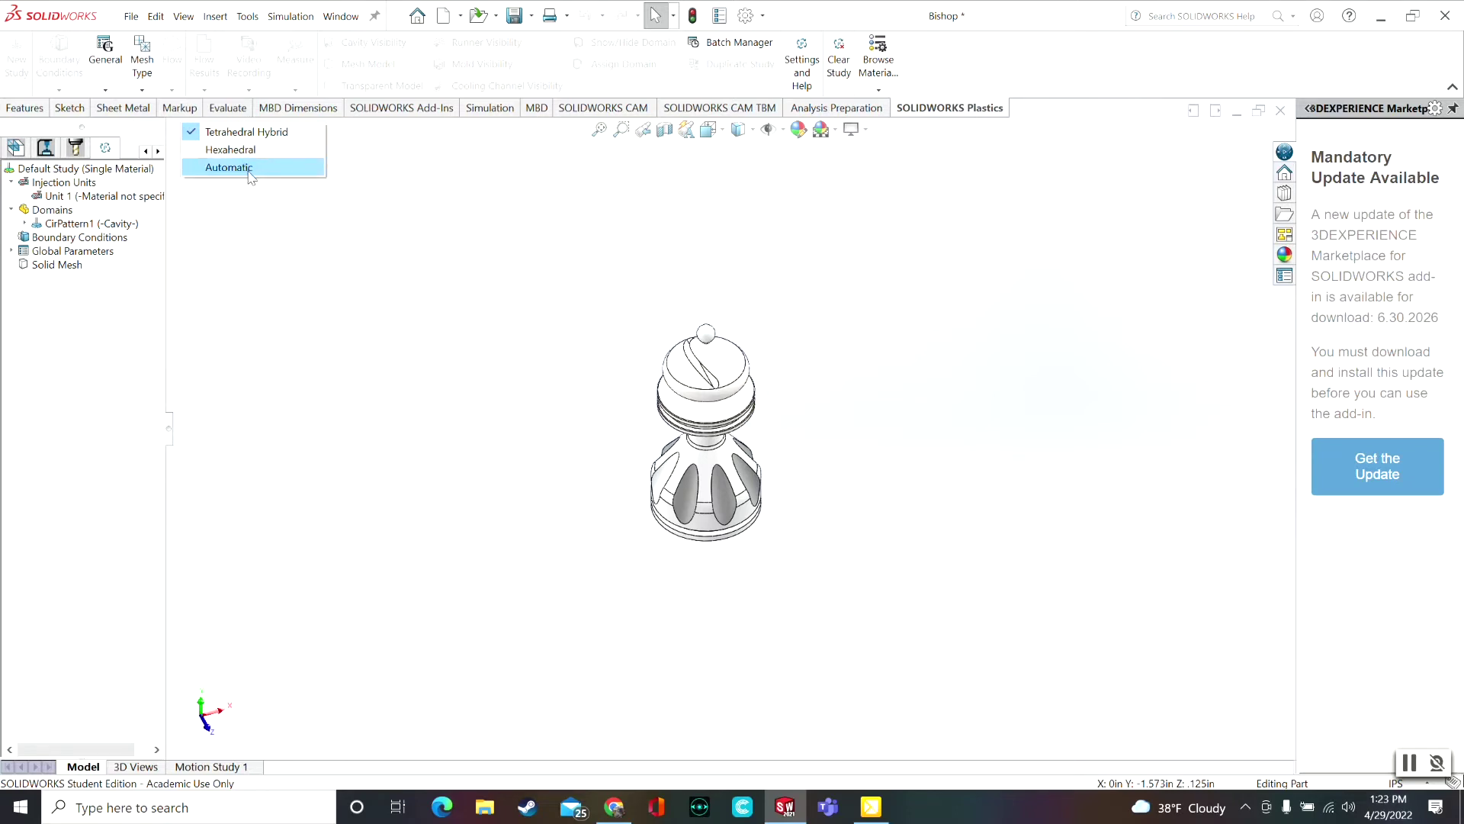
pyautogui.click(239, 136)
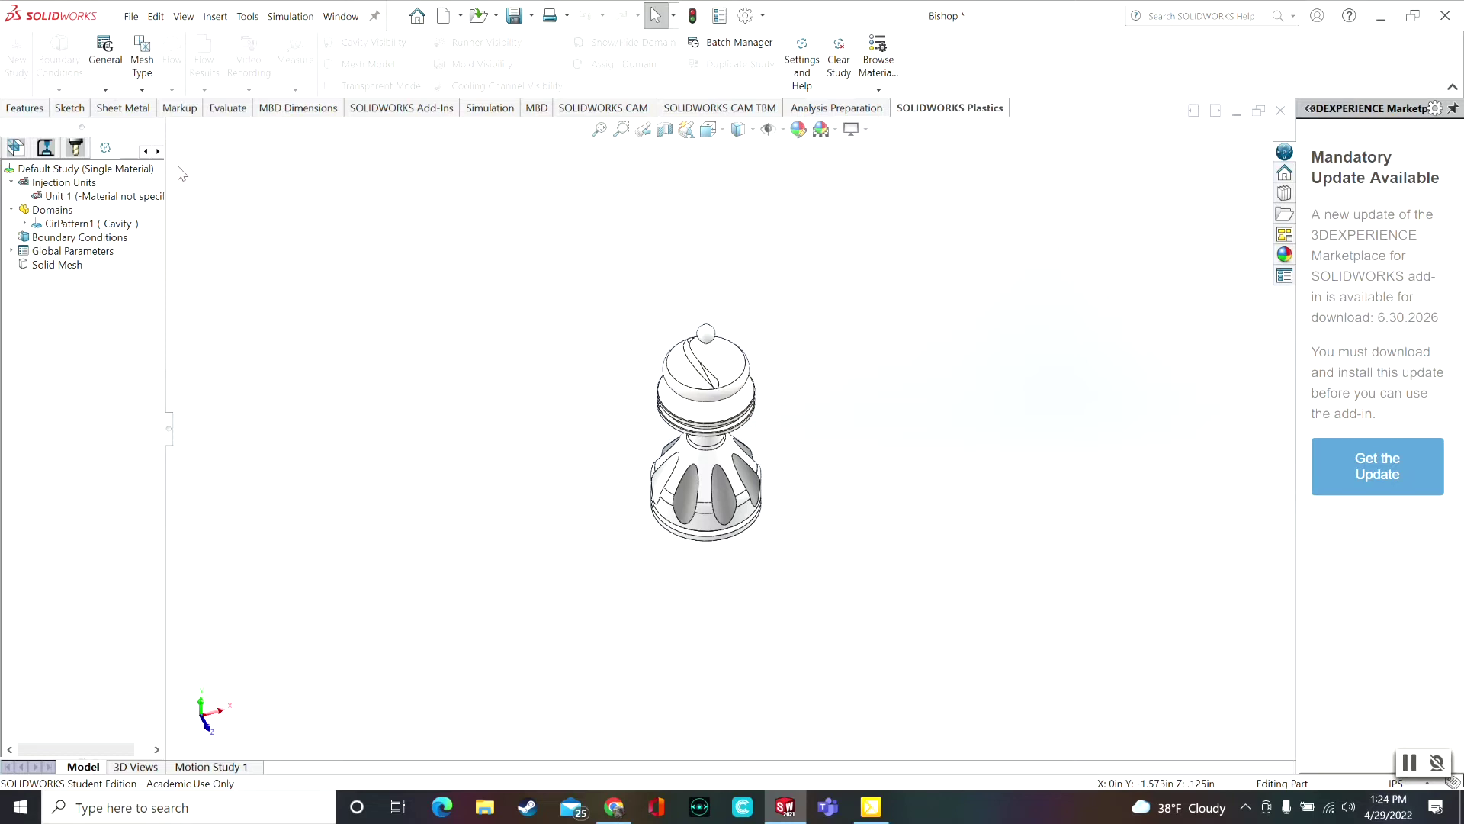
# Create a curvature-based surface mesh on the bishop with the density close to Fine and Advanced Mesh Control enabled
pyautogui.click(143, 89)
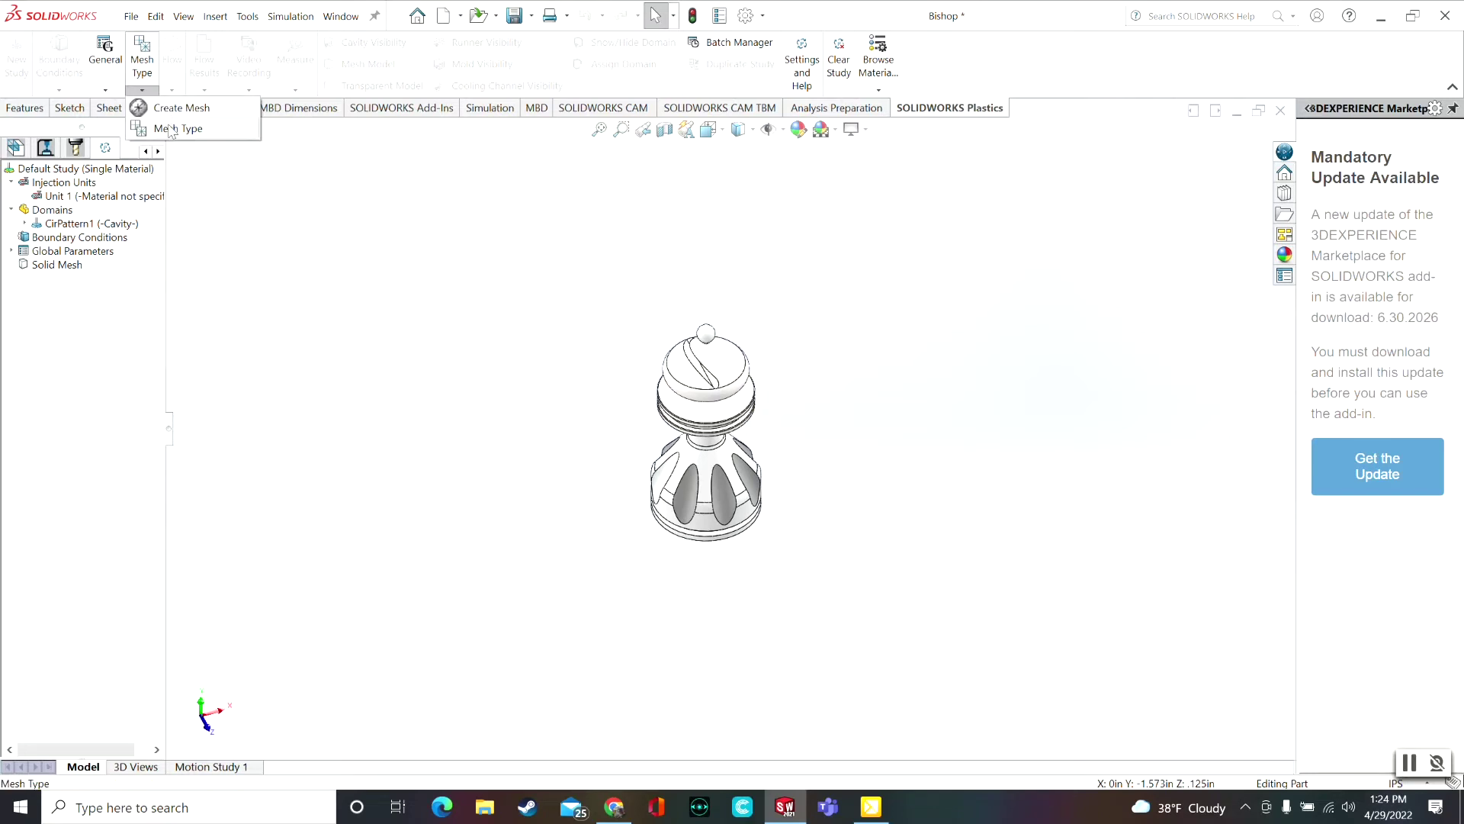
pyautogui.click(174, 111)
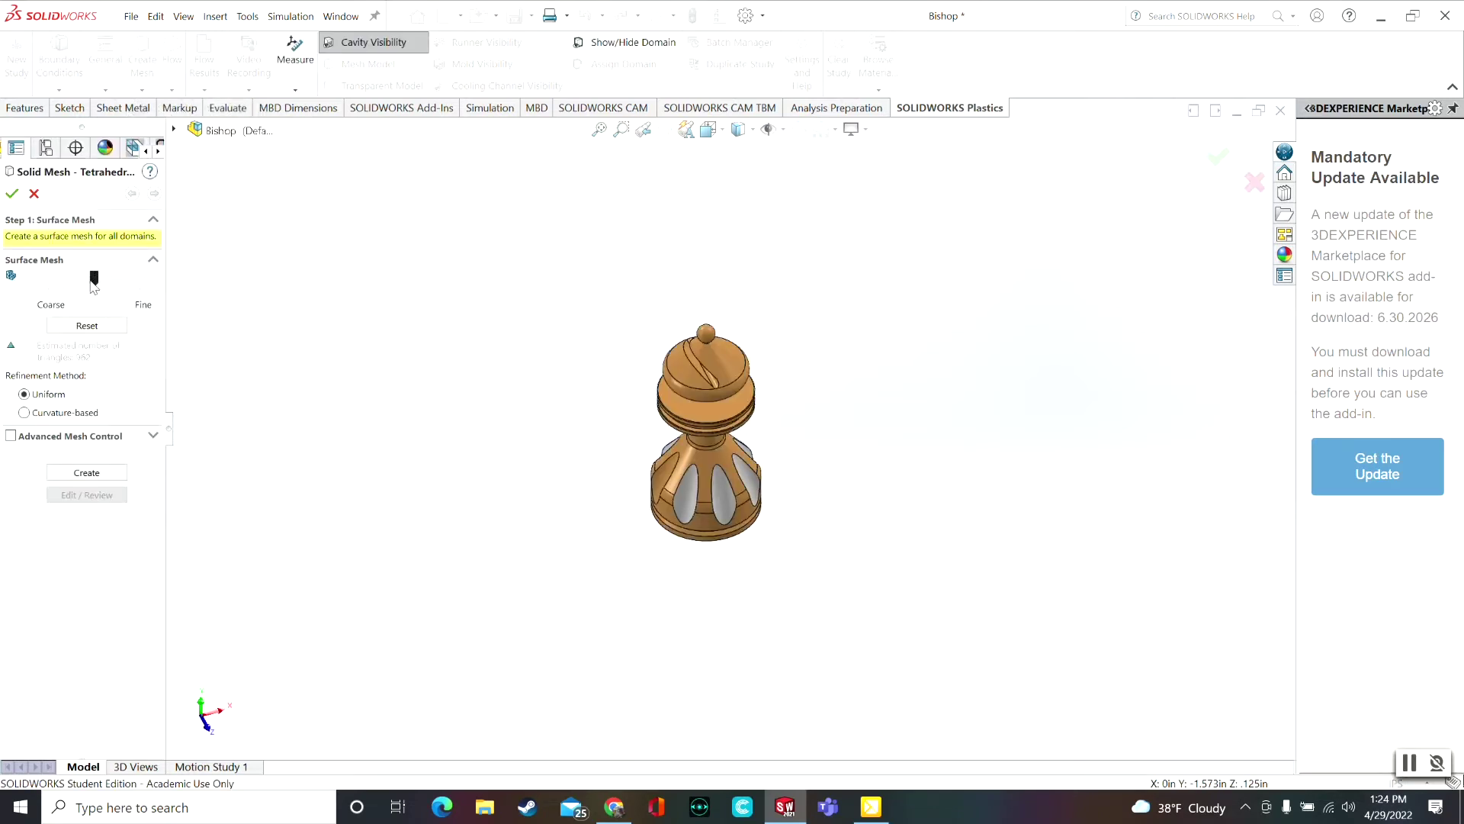
pyautogui.moveTo(93, 284); pyautogui.dragTo(143, 295)
pyautogui.moveTo(703, 389); pyautogui.dragTo(738, 410, button='middle')
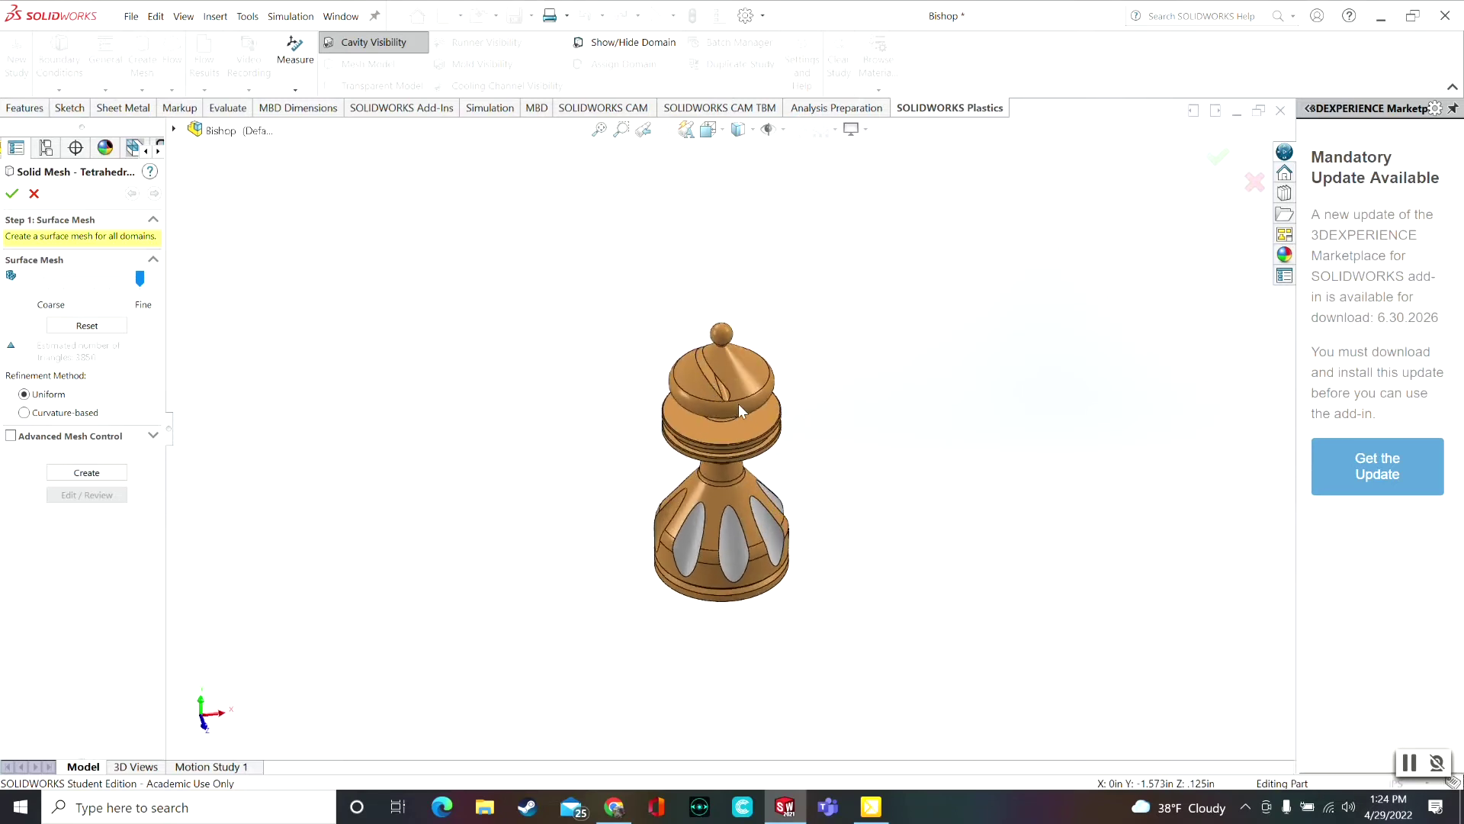
pyautogui.scroll(-2, 846, 433)
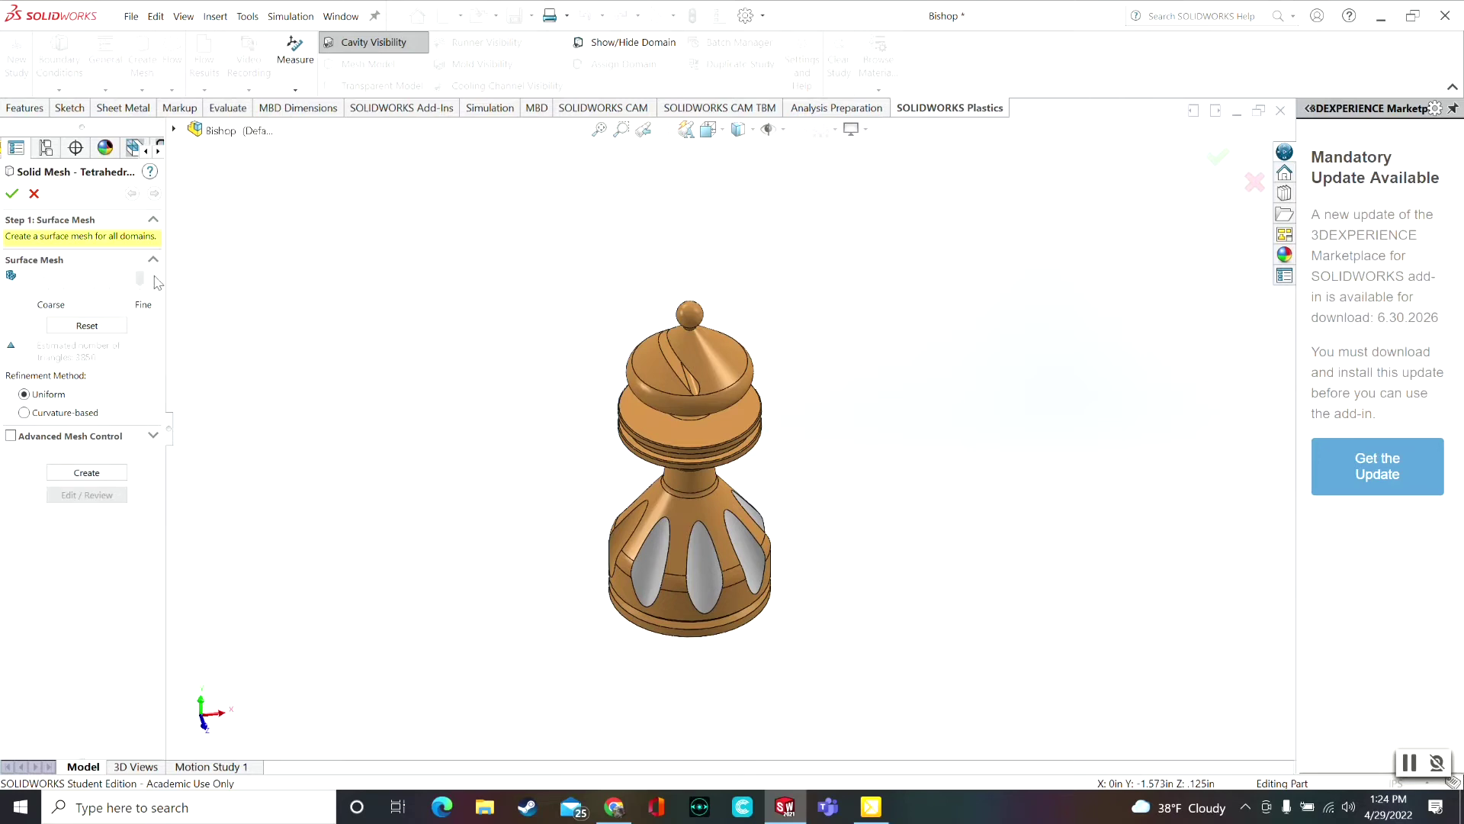
pyautogui.moveTo(140, 278); pyautogui.dragTo(125, 279)
pyautogui.click(24, 413)
pyautogui.click(153, 436)
pyautogui.click(103, 704)
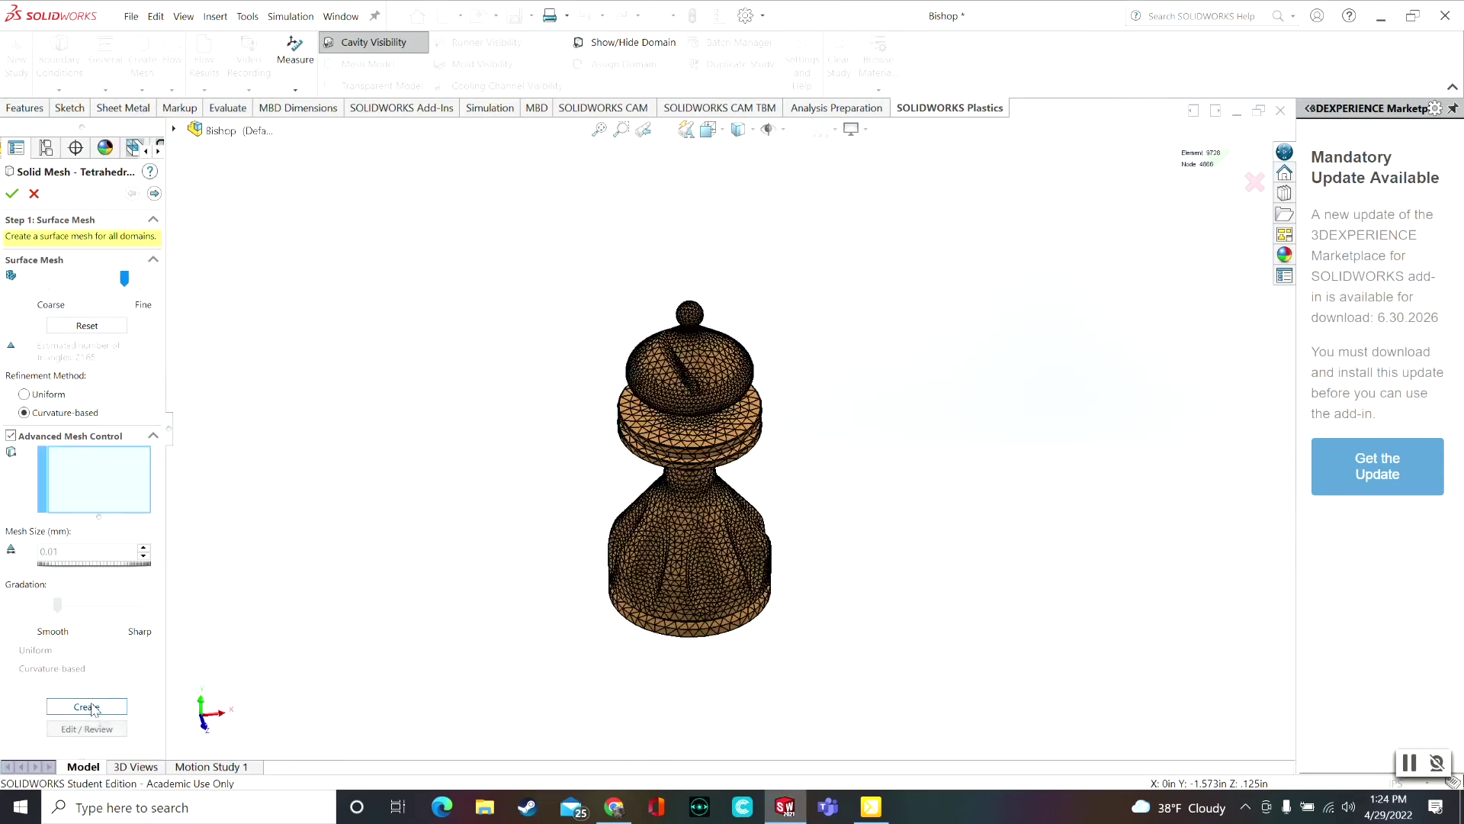
# Inspect the surface mesh on the bishop's neck, flutes and base, and accept it to generate the solid mesh
pyautogui.moveTo(776, 531); pyautogui.dragTo(605, 522, button='middle')
pyautogui.scroll(-6, 687, 561)
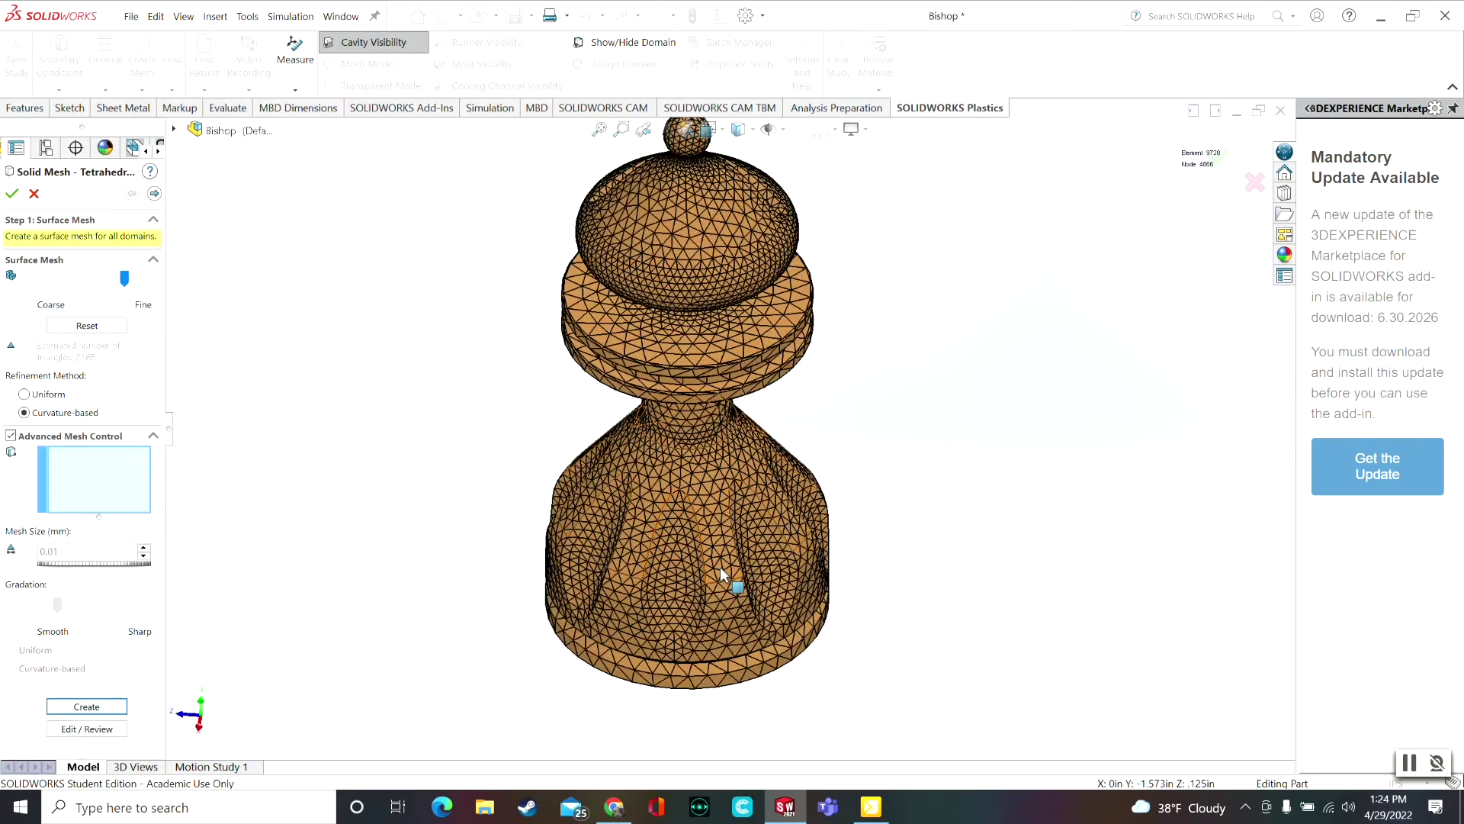
pyautogui.moveTo(713, 615); pyautogui.dragTo(679, 412, button='middle')
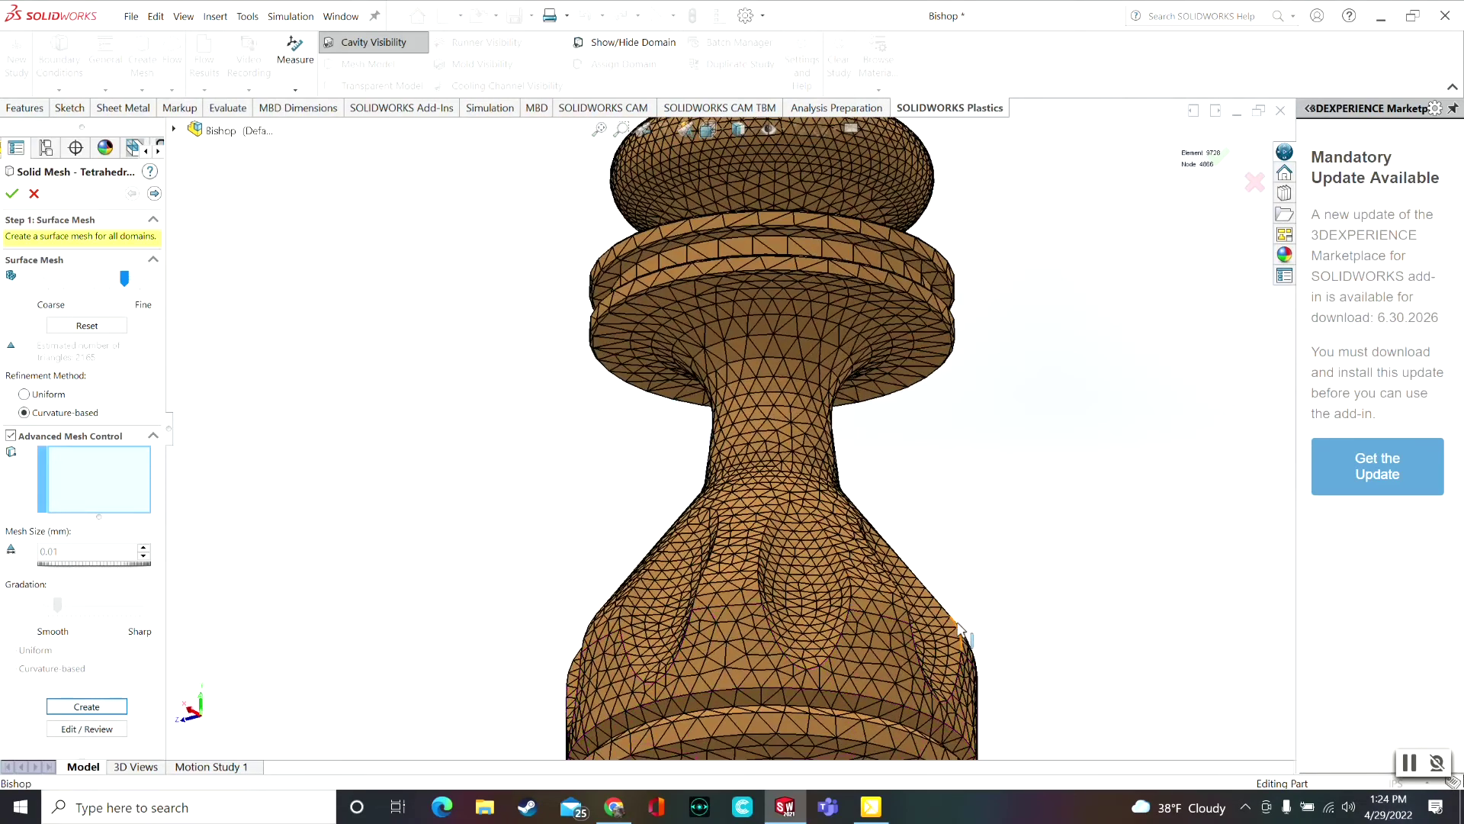
pyautogui.scroll(3, 960, 623)
pyautogui.scroll(-3, 898, 559)
pyautogui.scroll(5, 703, 506)
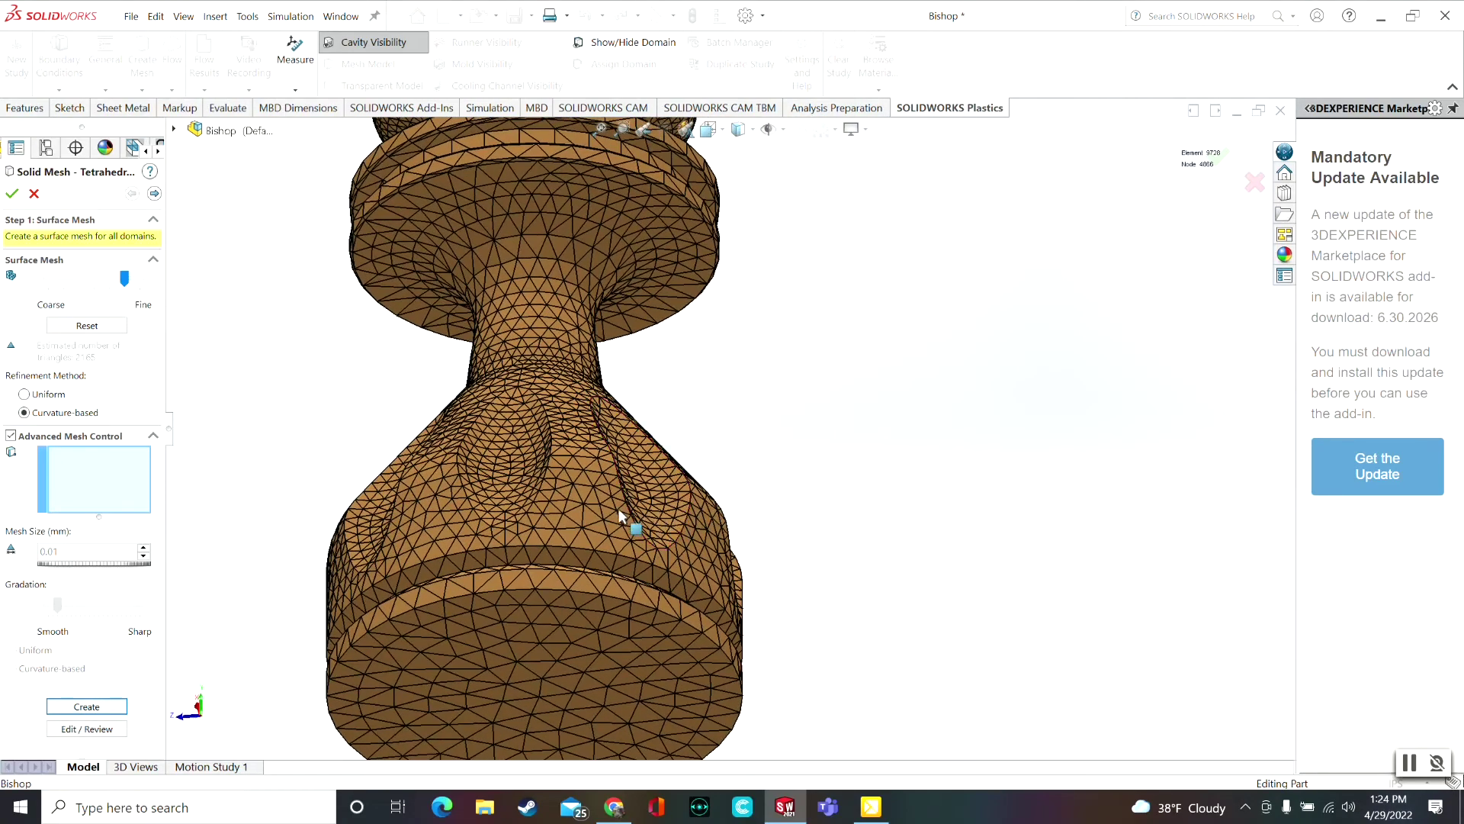
pyautogui.click(11, 194)
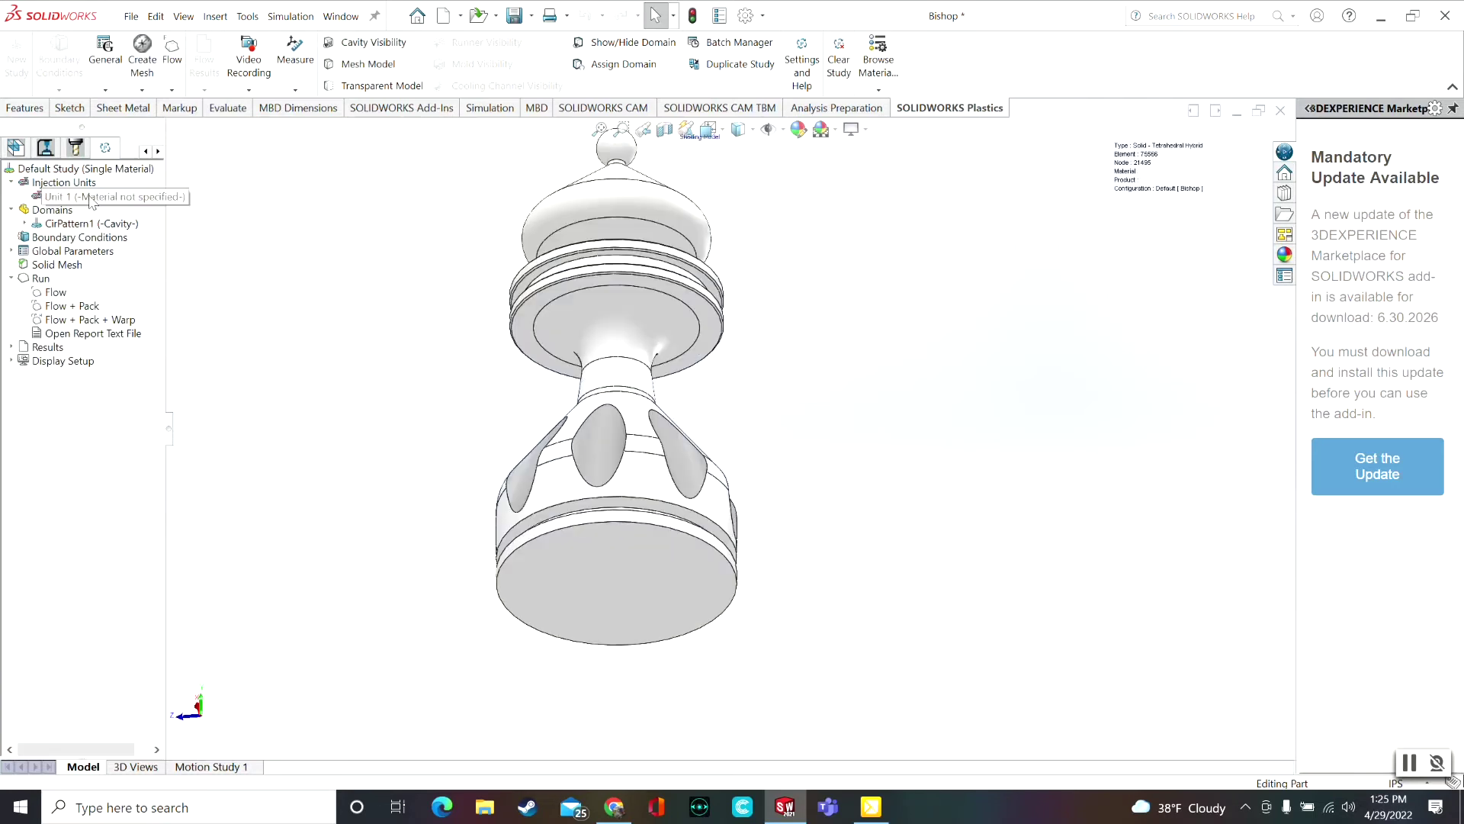
# Assign Generic ABS from the default polymer database to Injection Unit 1 and accept the default fill settings
pyautogui.rightClick(90, 195)
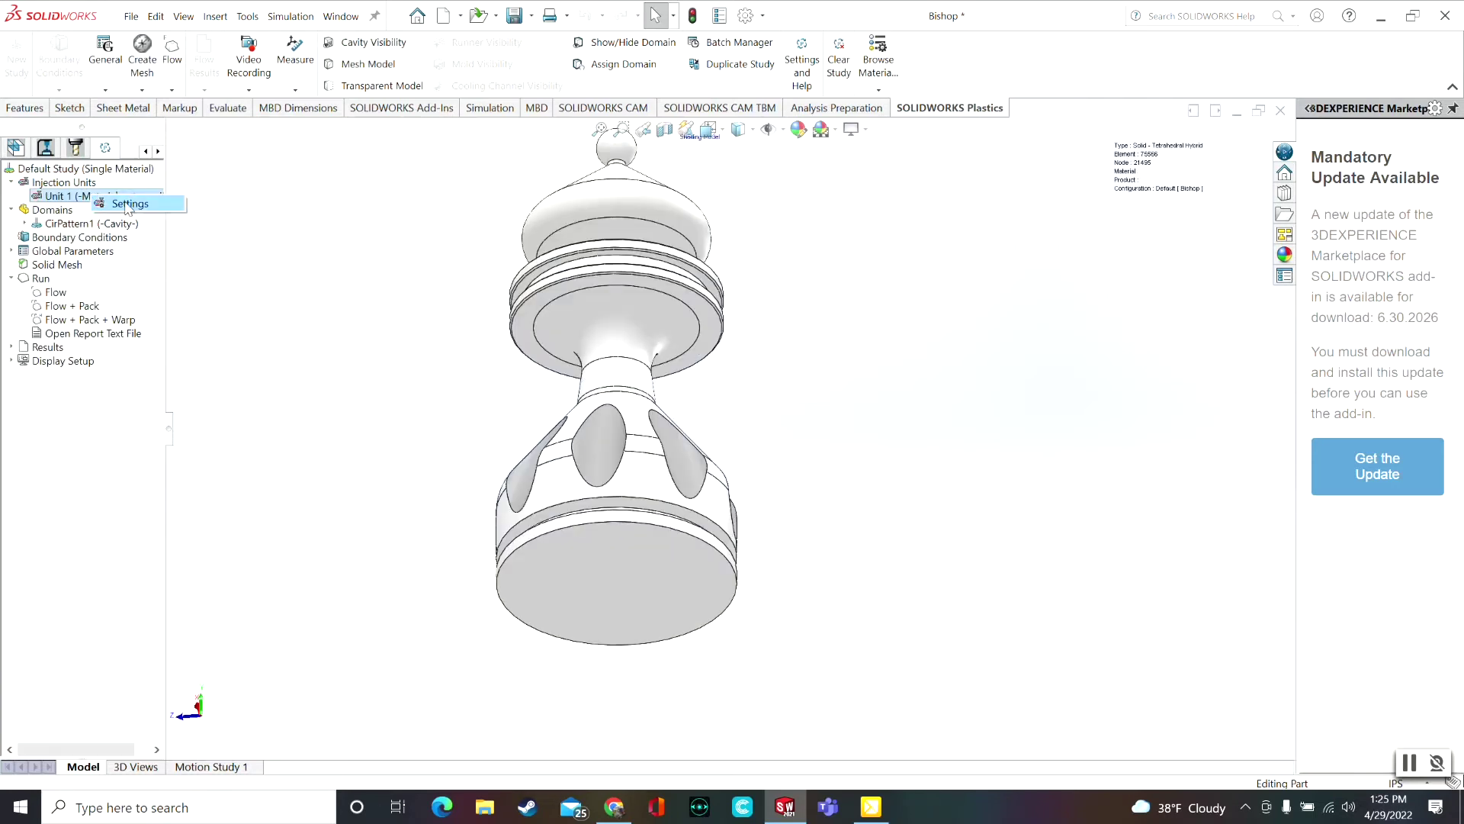
pyautogui.click(119, 203)
pyautogui.click(29, 360)
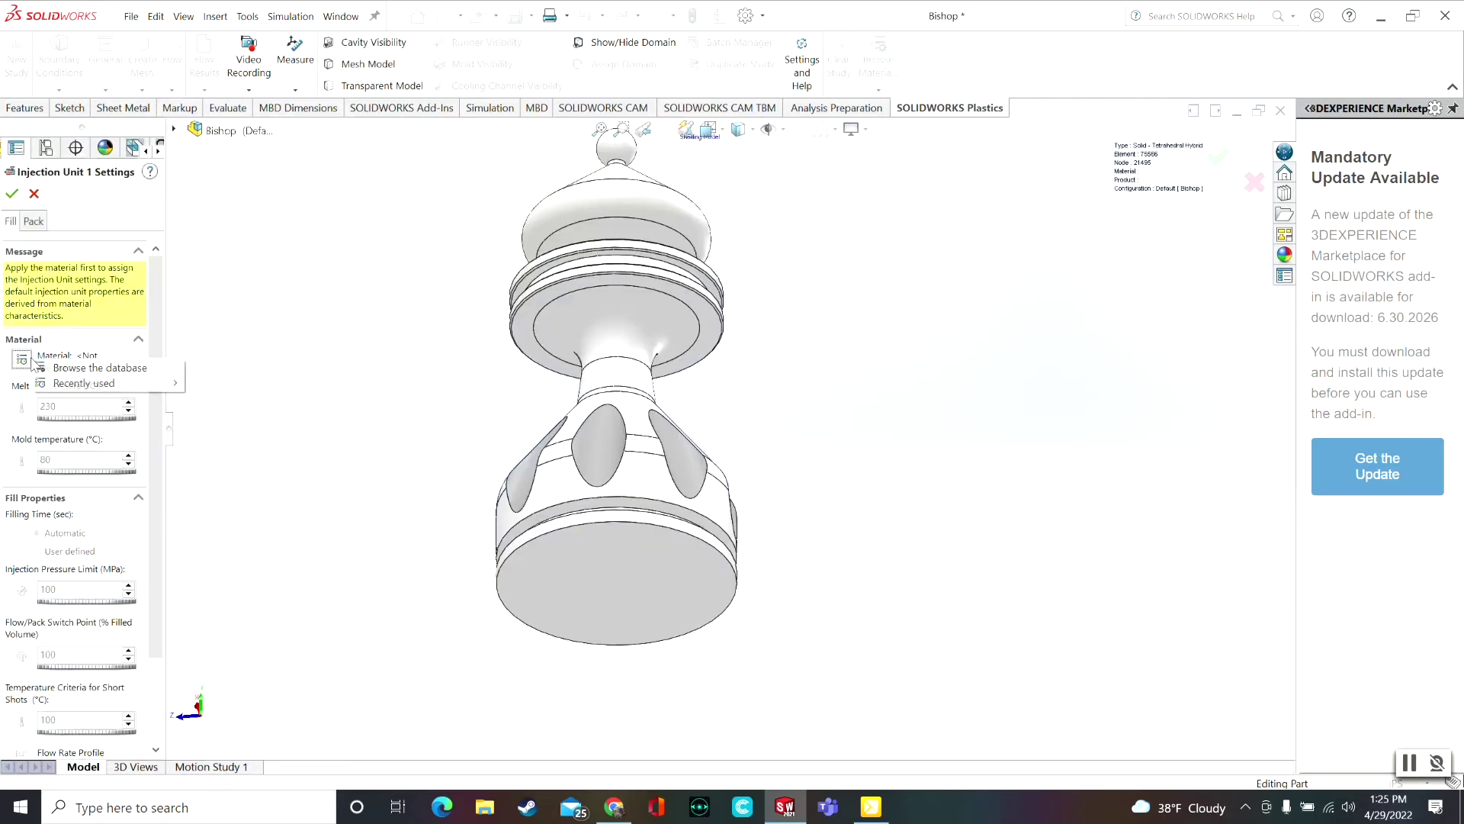
pyautogui.click(60, 369)
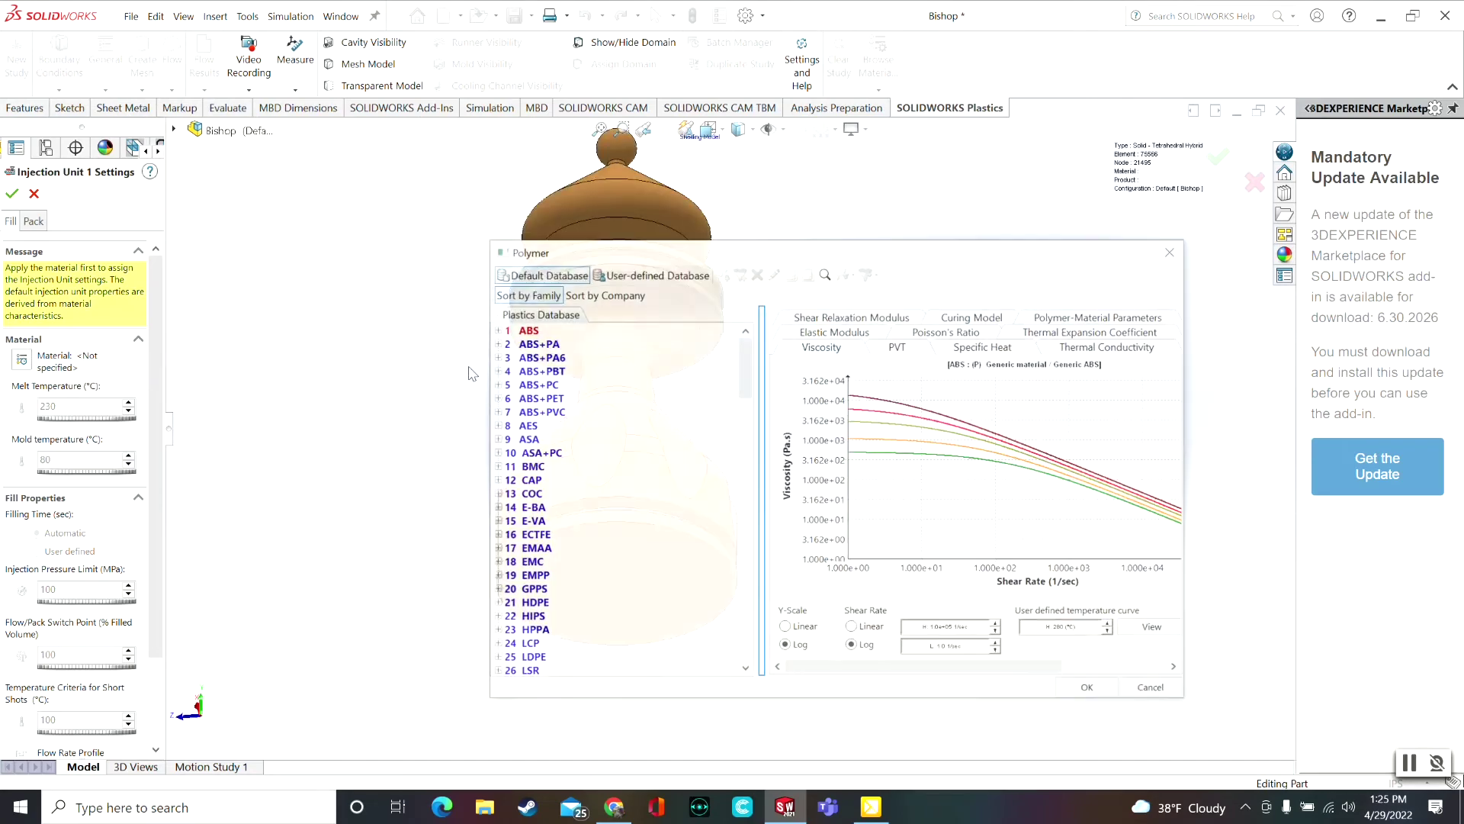
pyautogui.click(513, 342)
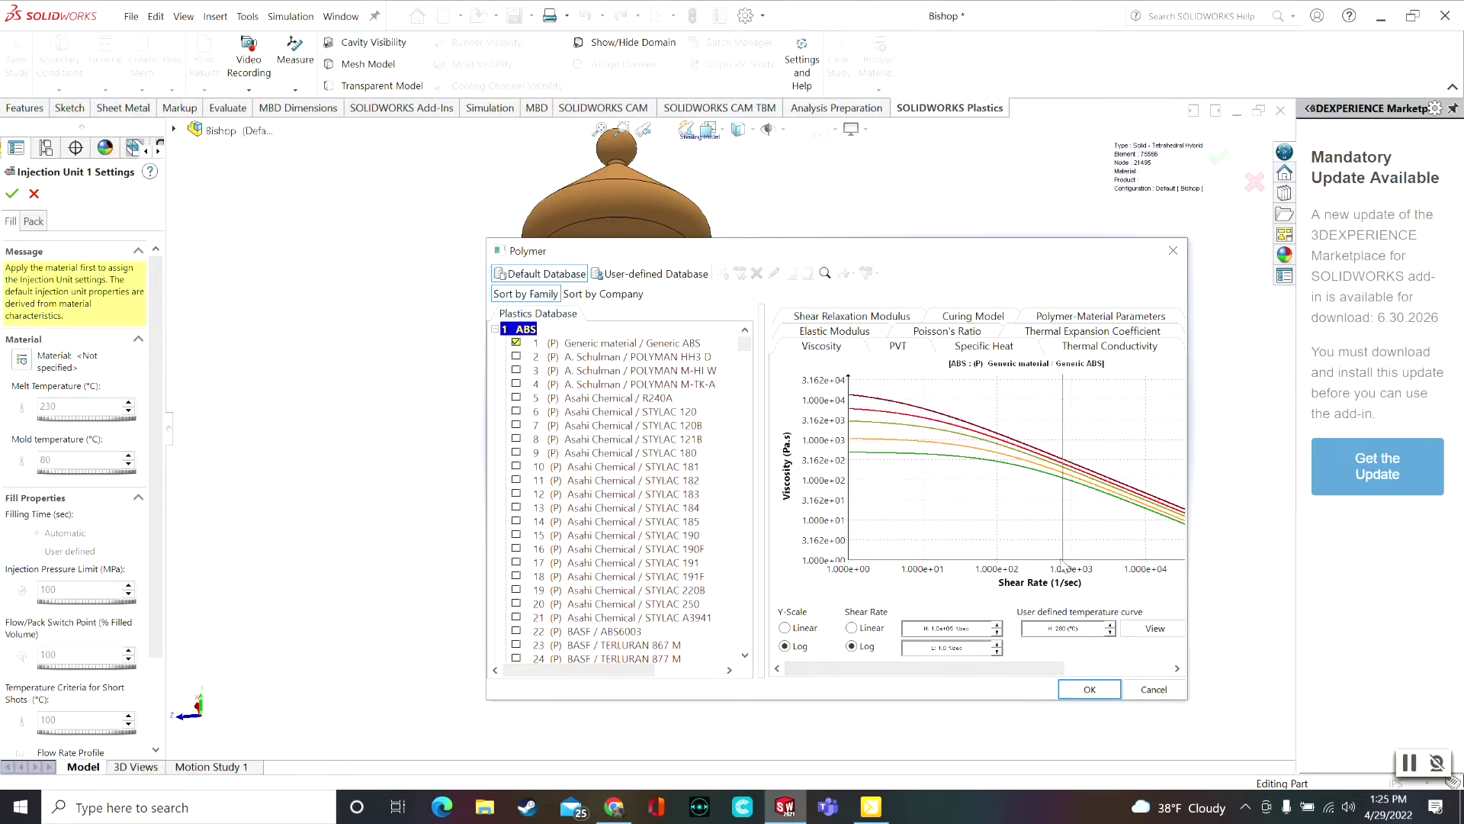
pyautogui.click(1089, 689)
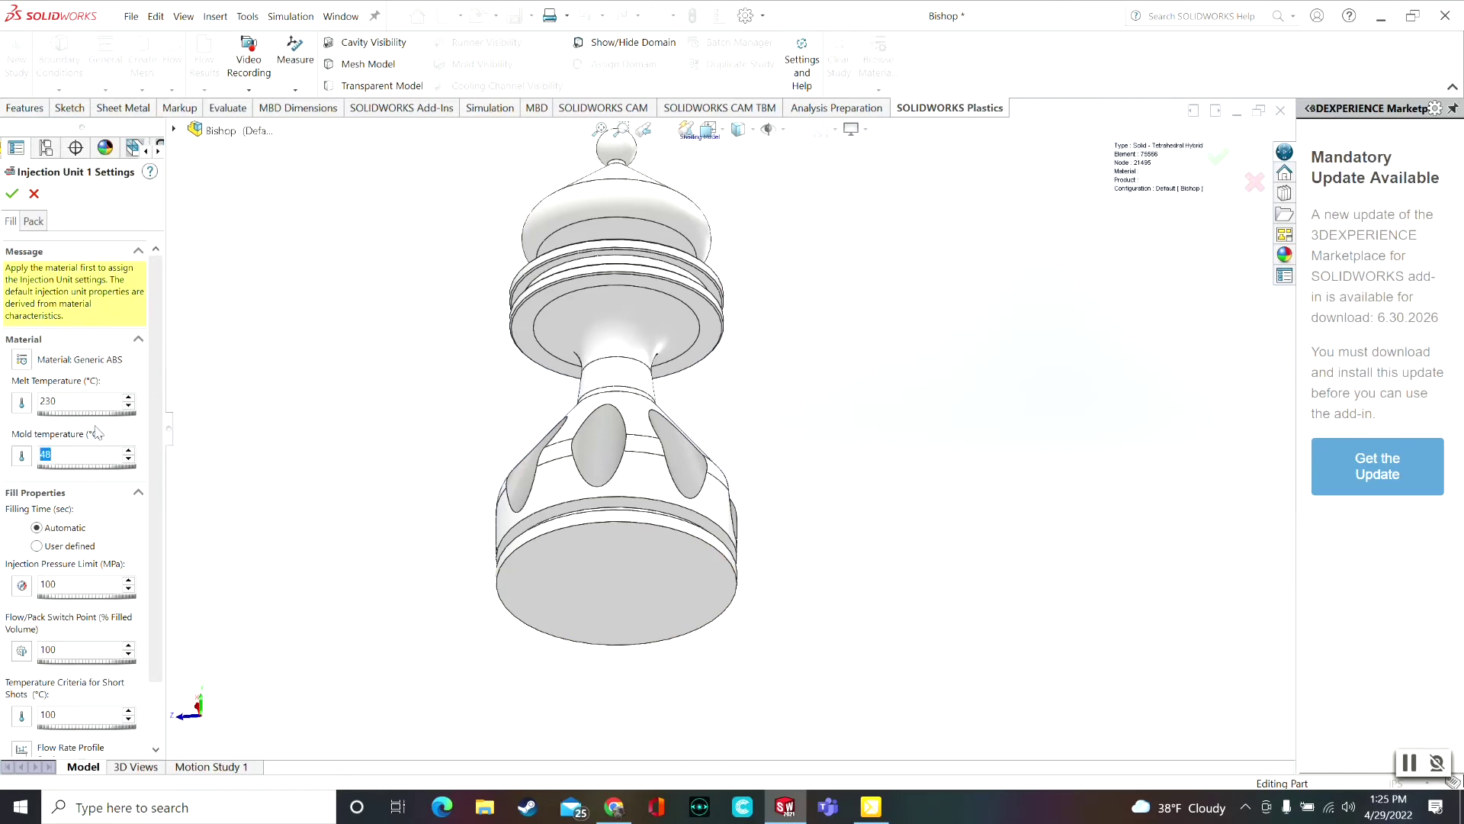
pyautogui.scroll(-2, 151, 423)
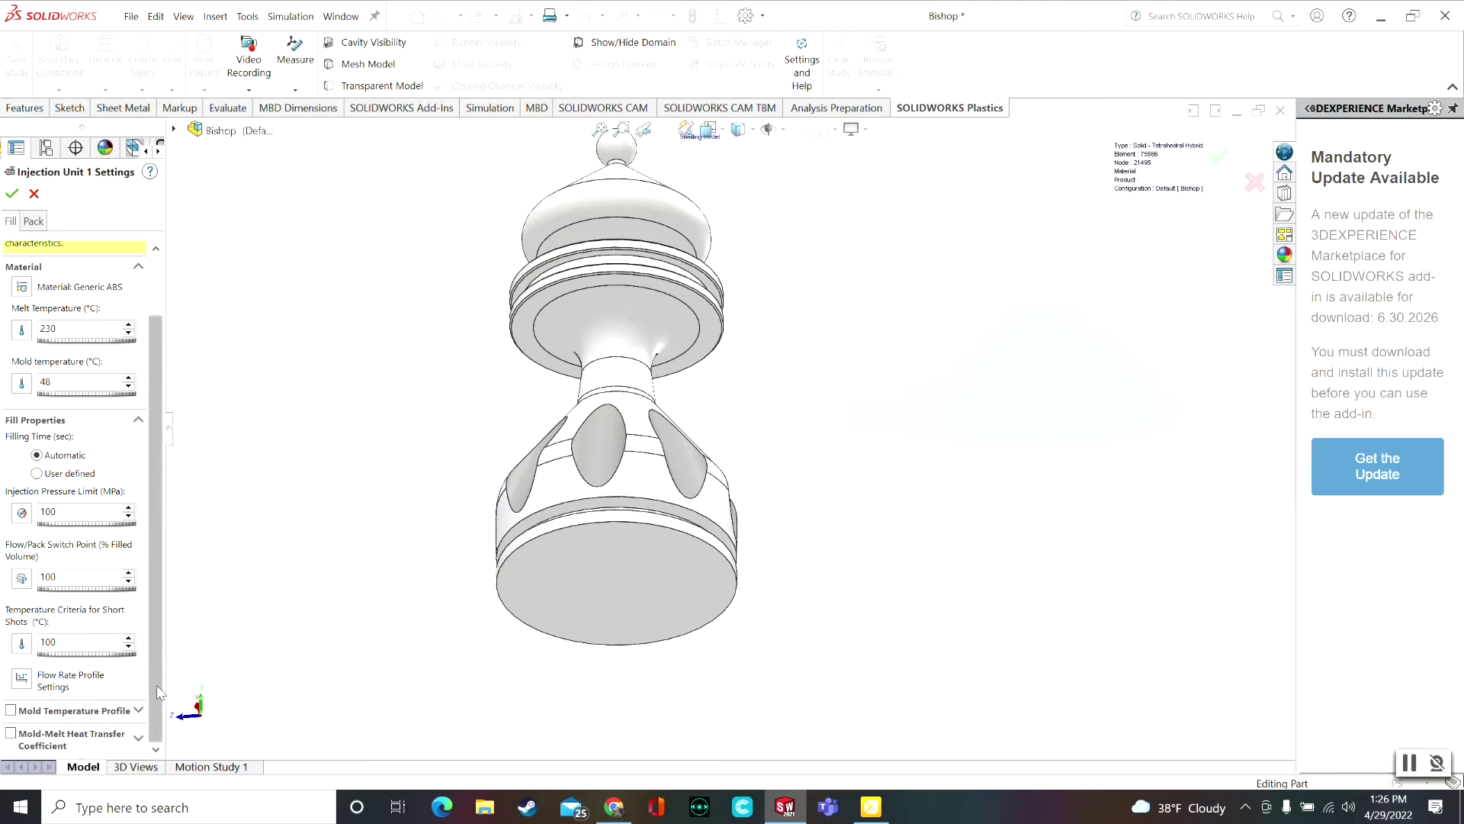
pyautogui.moveTo(157, 685)
pyautogui.mouseDown()
pyautogui.moveTo(151, 584)
pyautogui.moveTo(152, 711)
pyautogui.mouseUp()
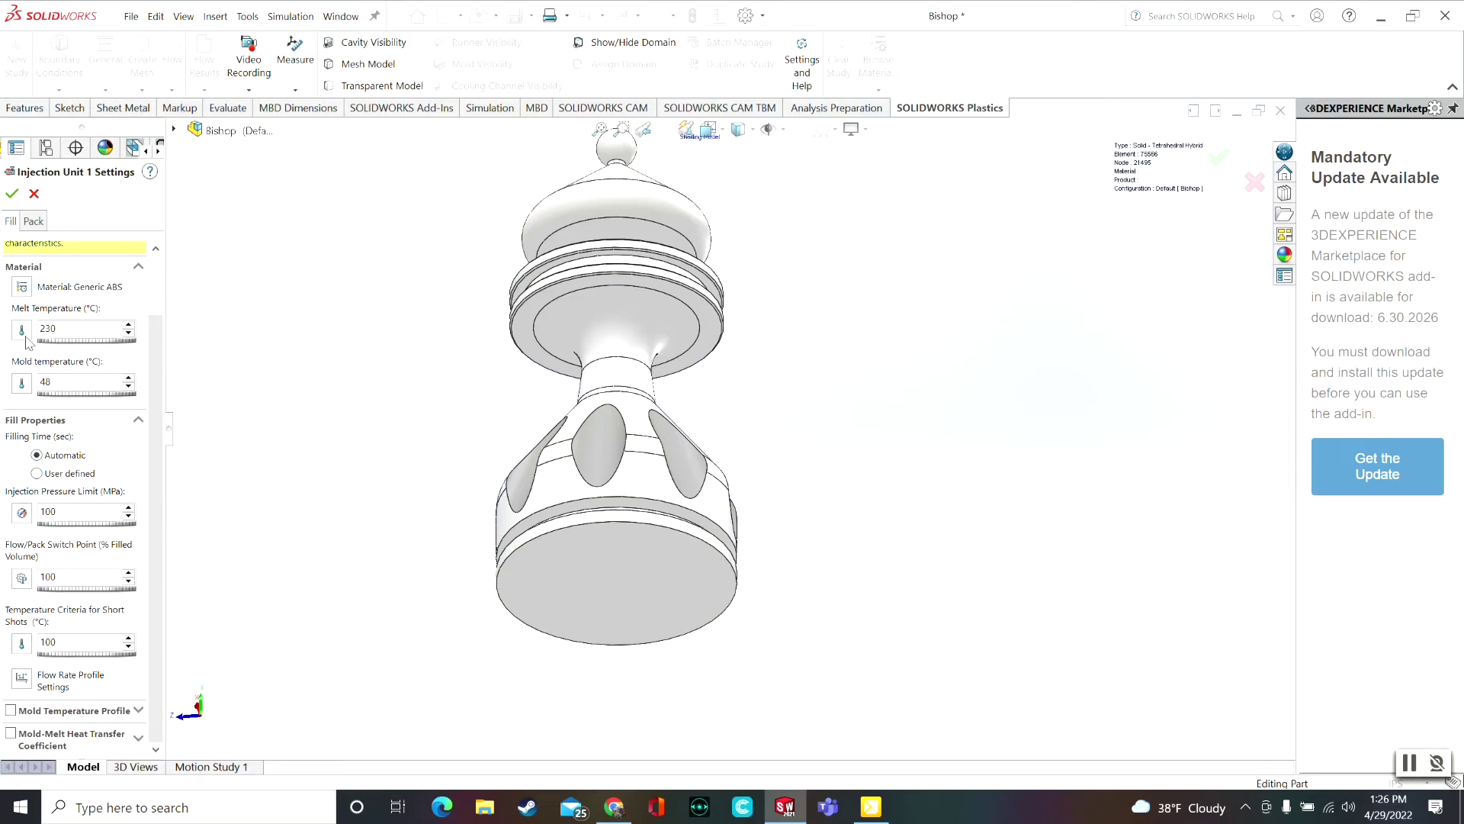
pyautogui.click(12, 195)
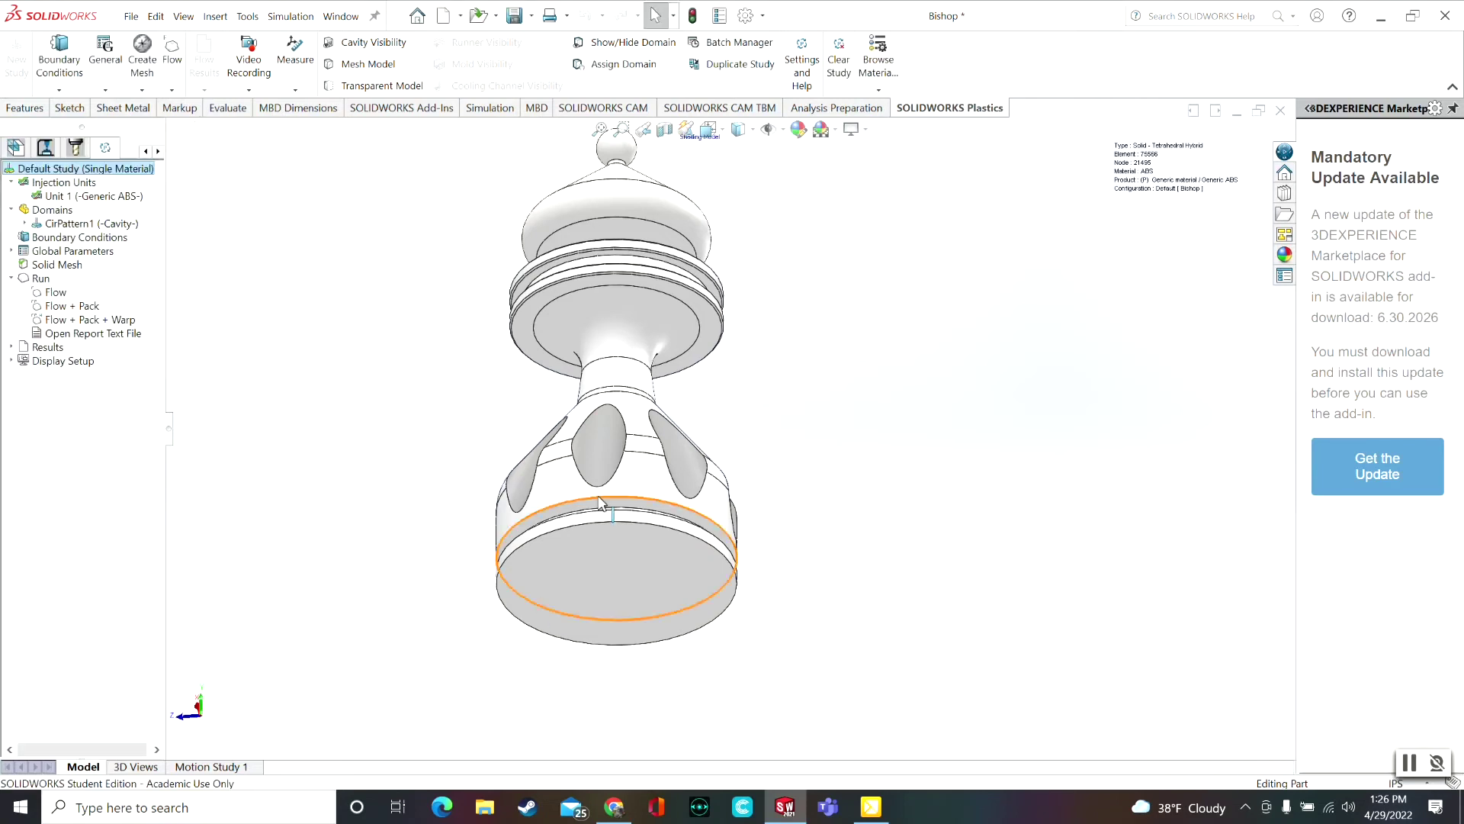
# Add an injection location at the centre of the bishop's flat bottom face
pyautogui.hotkey('ctrl', '1')
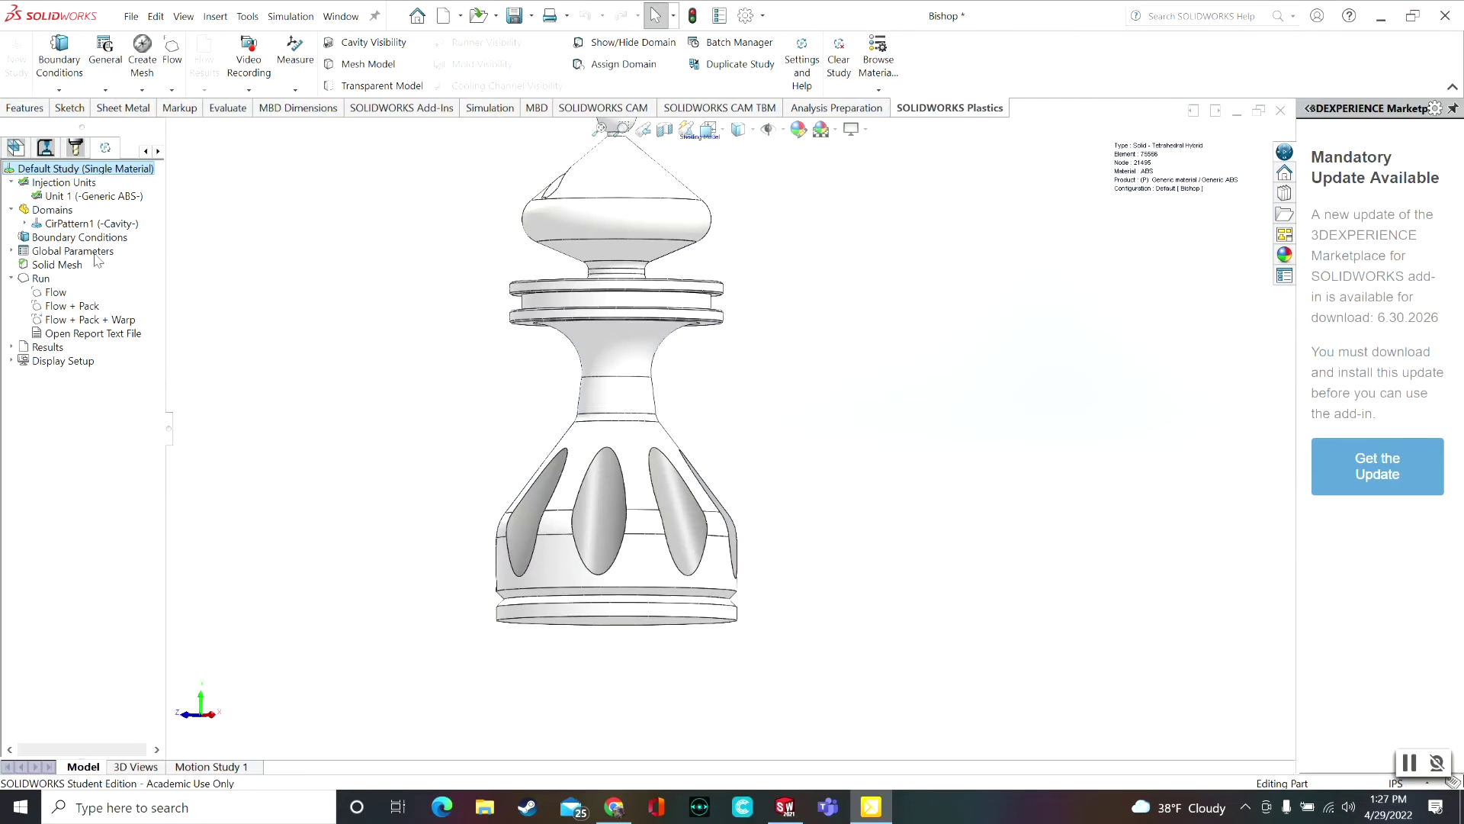
pyautogui.rightClick(75, 238)
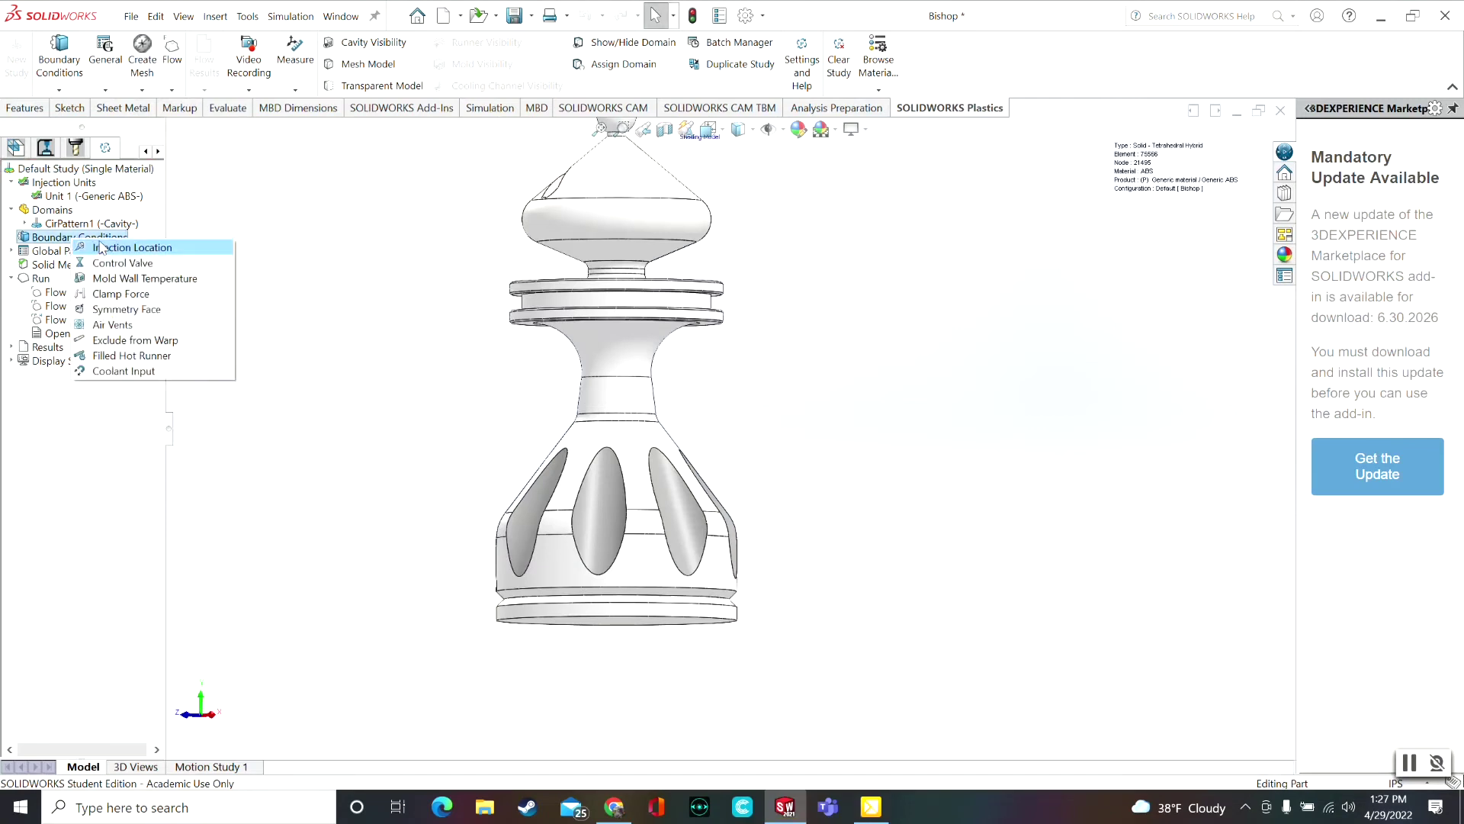
pyautogui.click(183, 256)
pyautogui.moveTo(373, 424); pyautogui.dragTo(373, 399, button='middle')
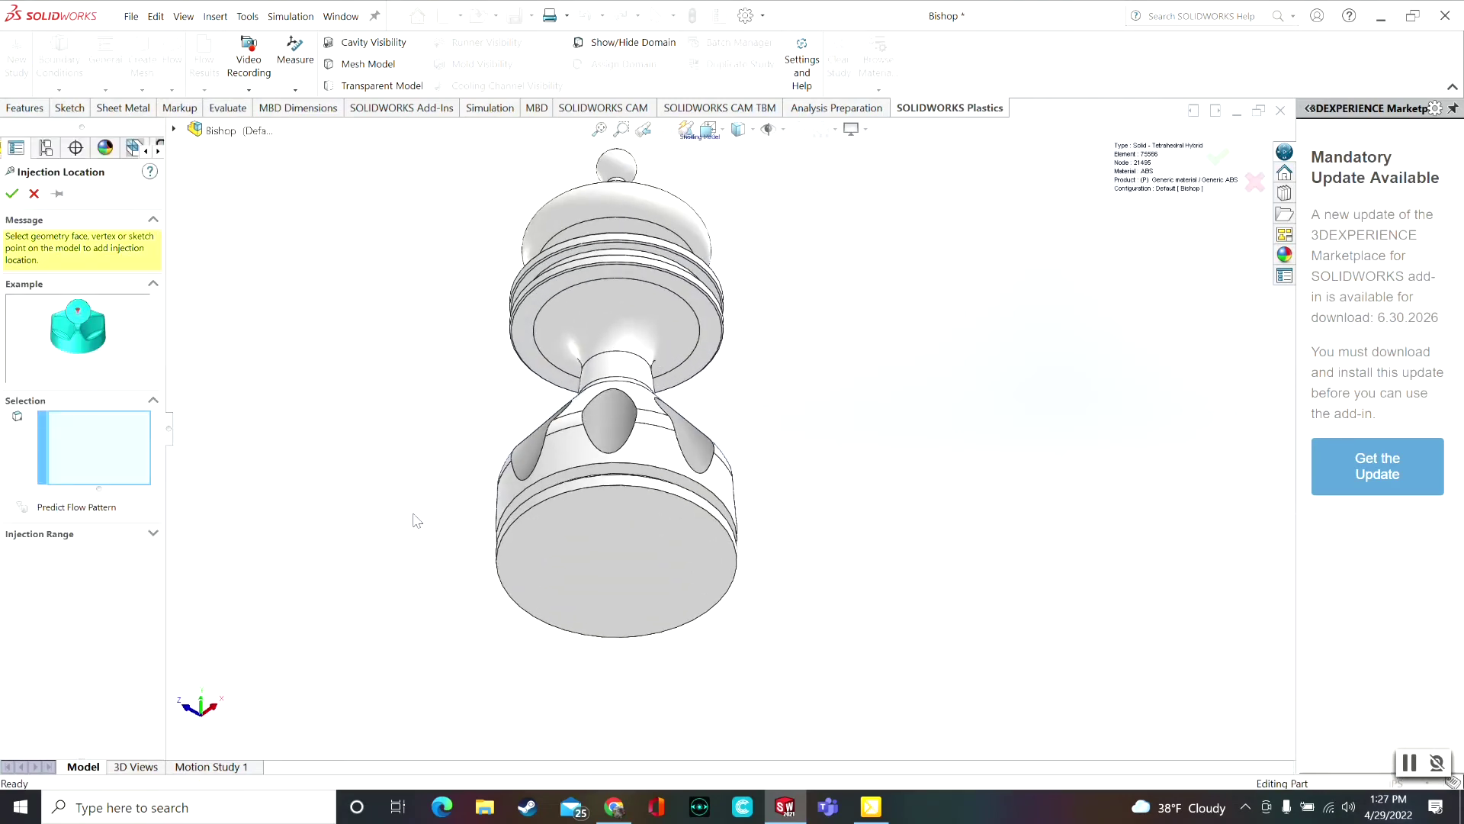
pyautogui.scroll(3, 582, 558)
pyautogui.moveTo(719, 514); pyautogui.dragTo(704, 551, button='middle')
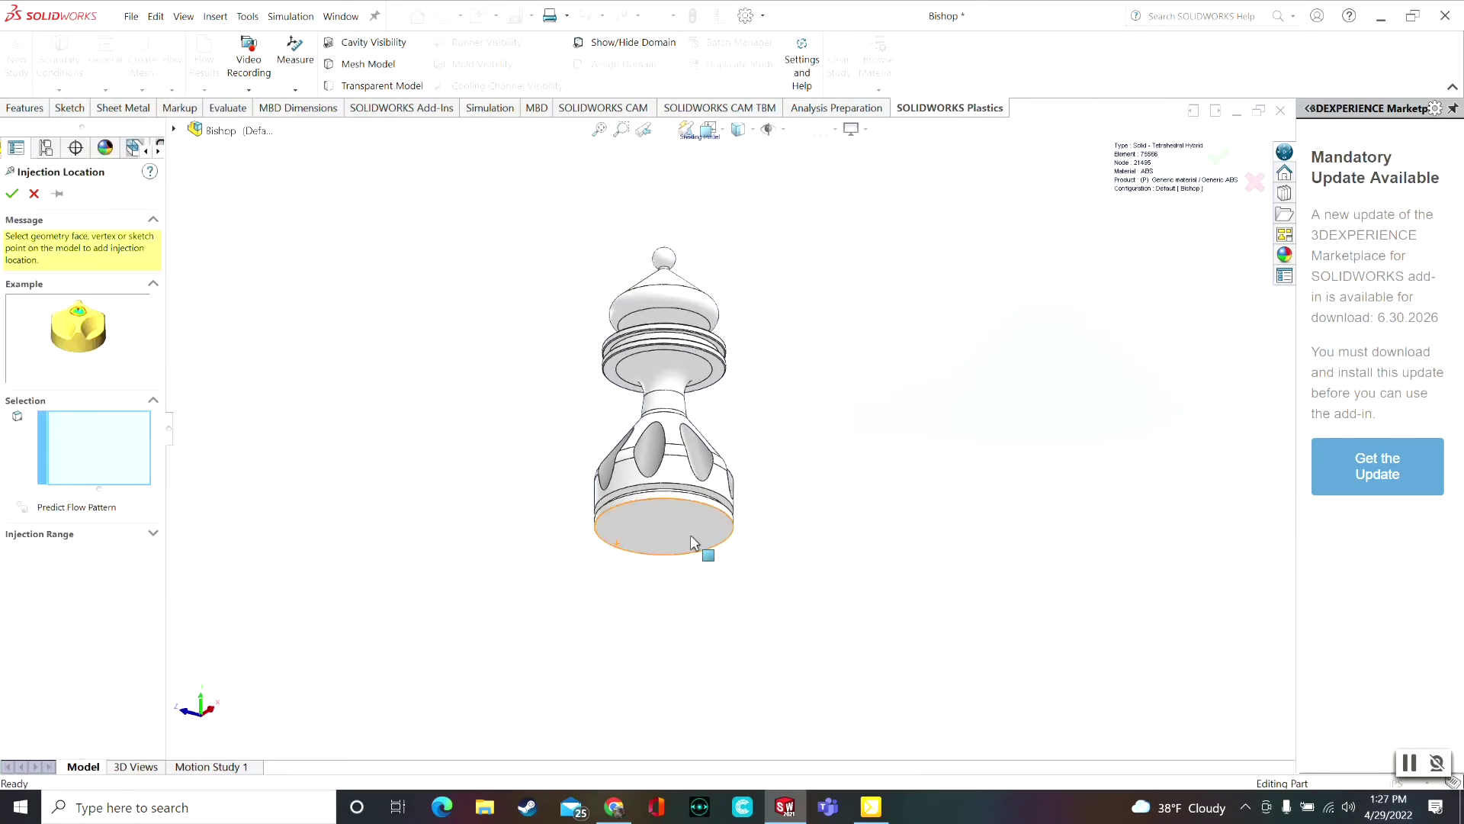
pyautogui.scroll(-2, 759, 503)
pyautogui.moveTo(759, 504)
pyautogui.mouseDown(button='middle')
pyautogui.moveTo(742, 491)
pyautogui.moveTo(674, 516)
pyautogui.mouseUp(button='middle')
pyautogui.click(673, 520)
pyautogui.moveTo(532, 446); pyautogui.dragTo(448, 349, button='middle')
pyautogui.scroll(2, 467, 483)
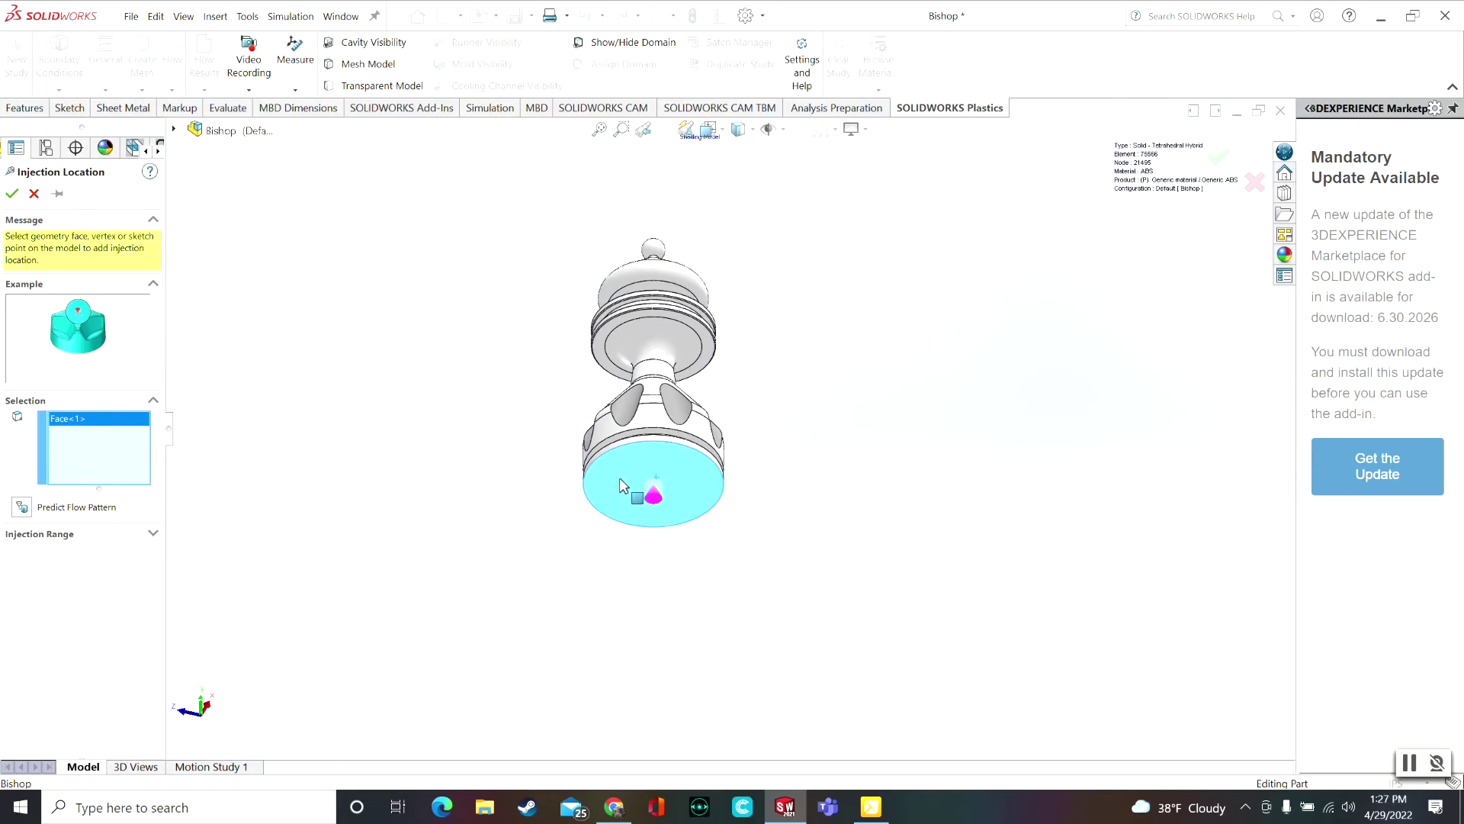
pyautogui.moveTo(619, 480); pyautogui.dragTo(539, 421, button='middle')
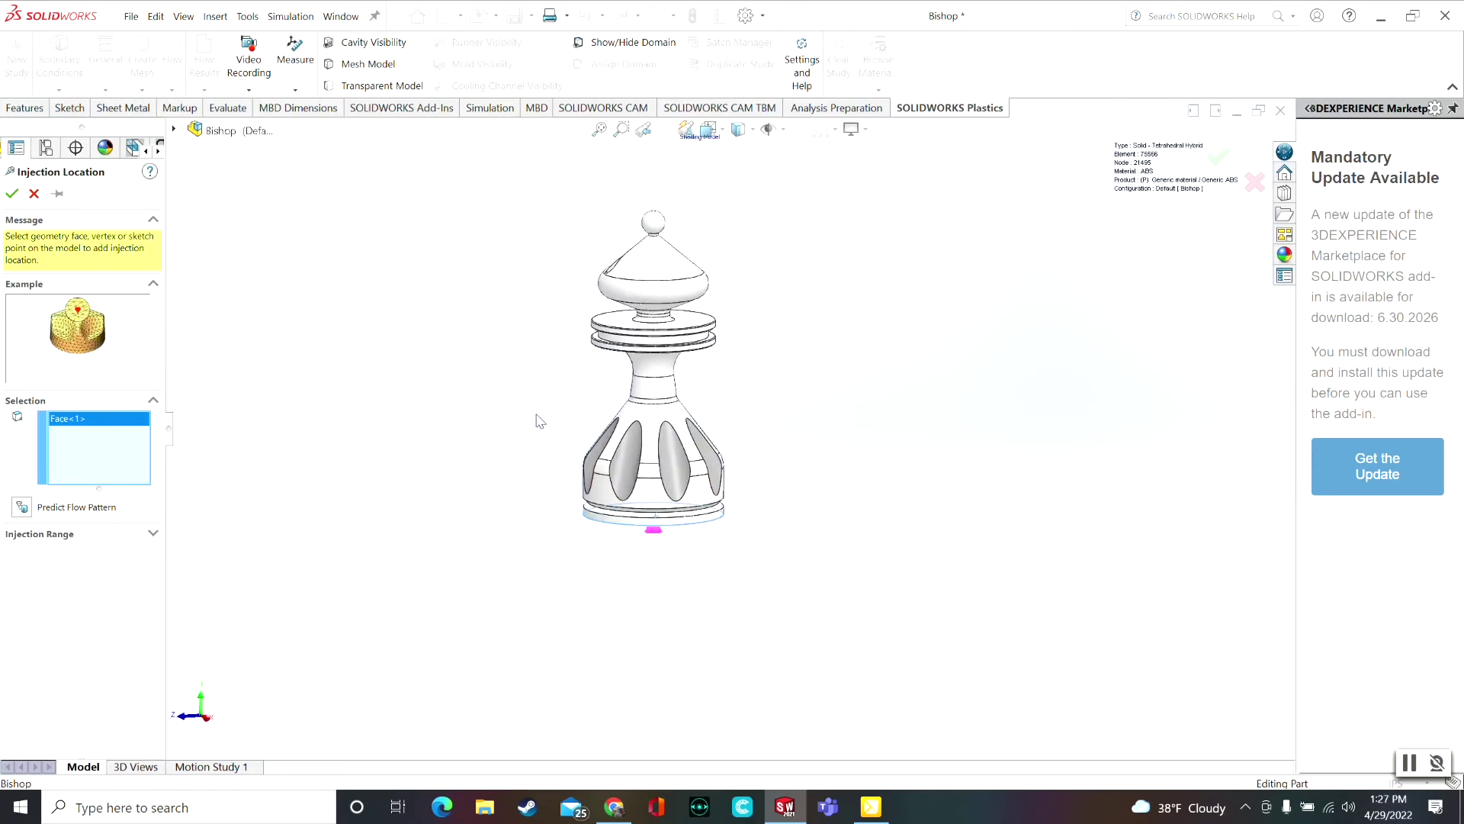
pyautogui.click(11, 195)
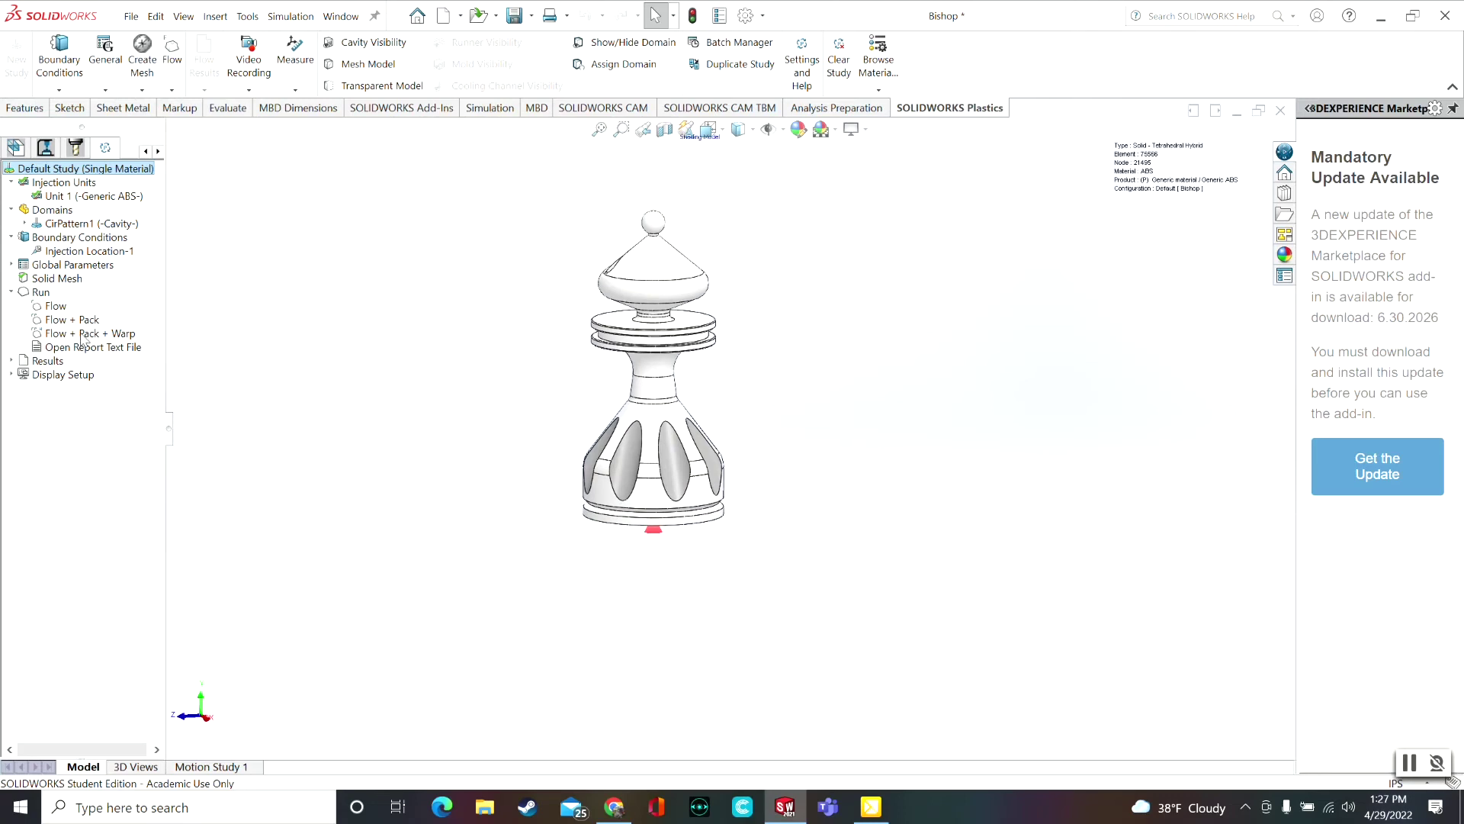
# Run the Flow + Pack + Warp analysis on the bishop study
pyautogui.click(58, 307)
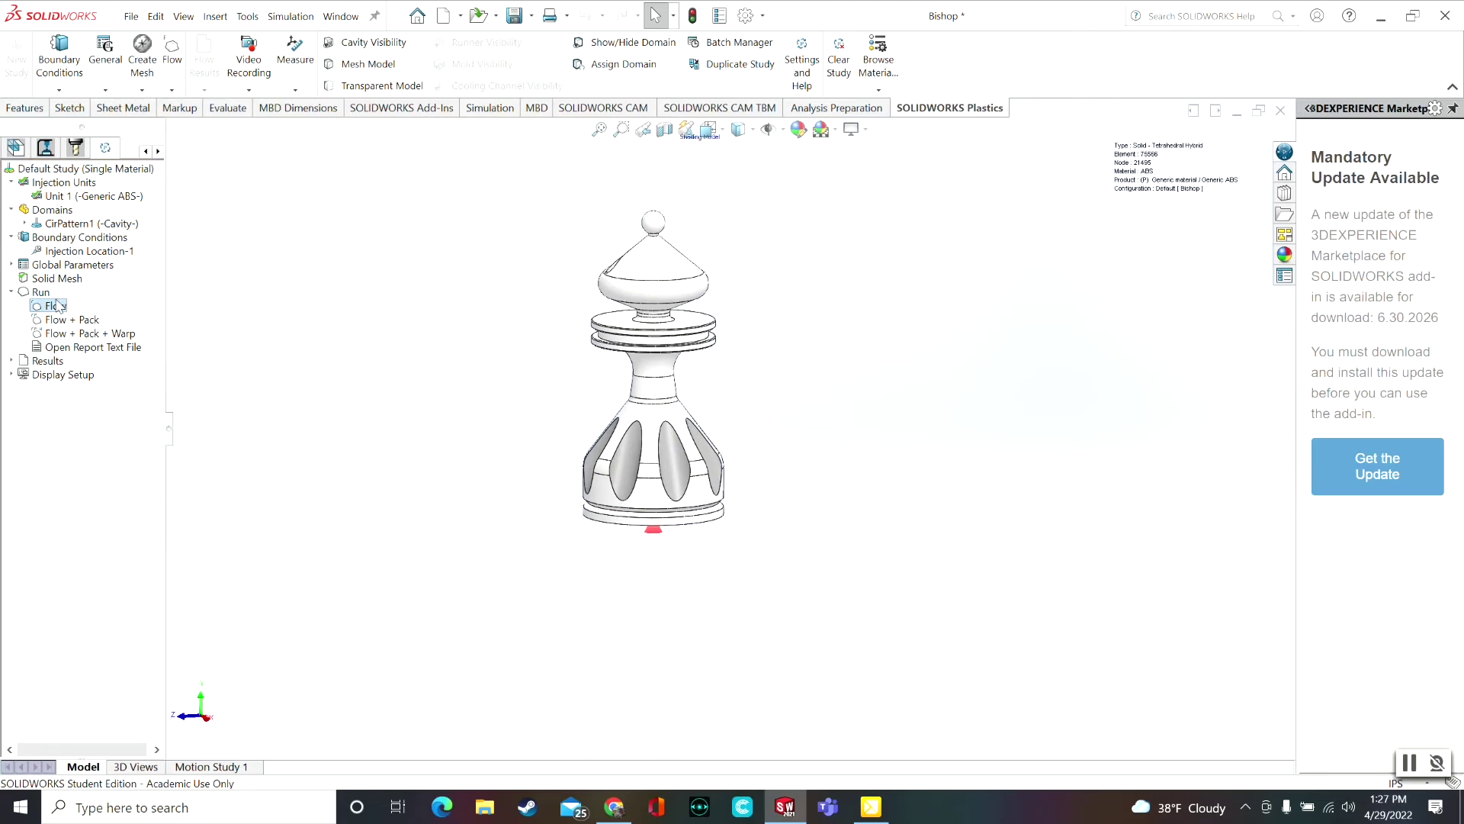
pyautogui.click(227, 368)
pyautogui.click(63, 319)
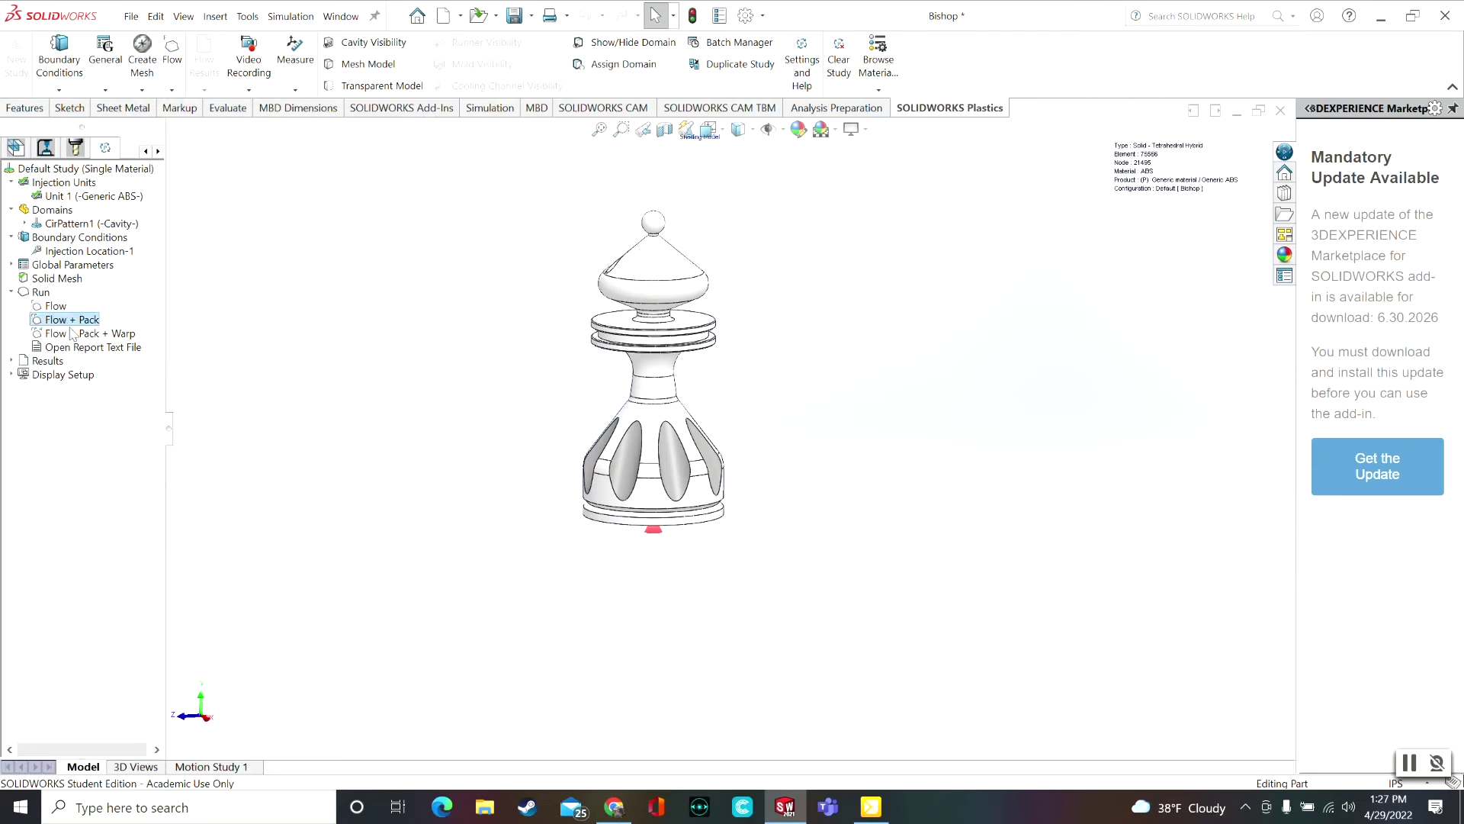
pyautogui.click(79, 336)
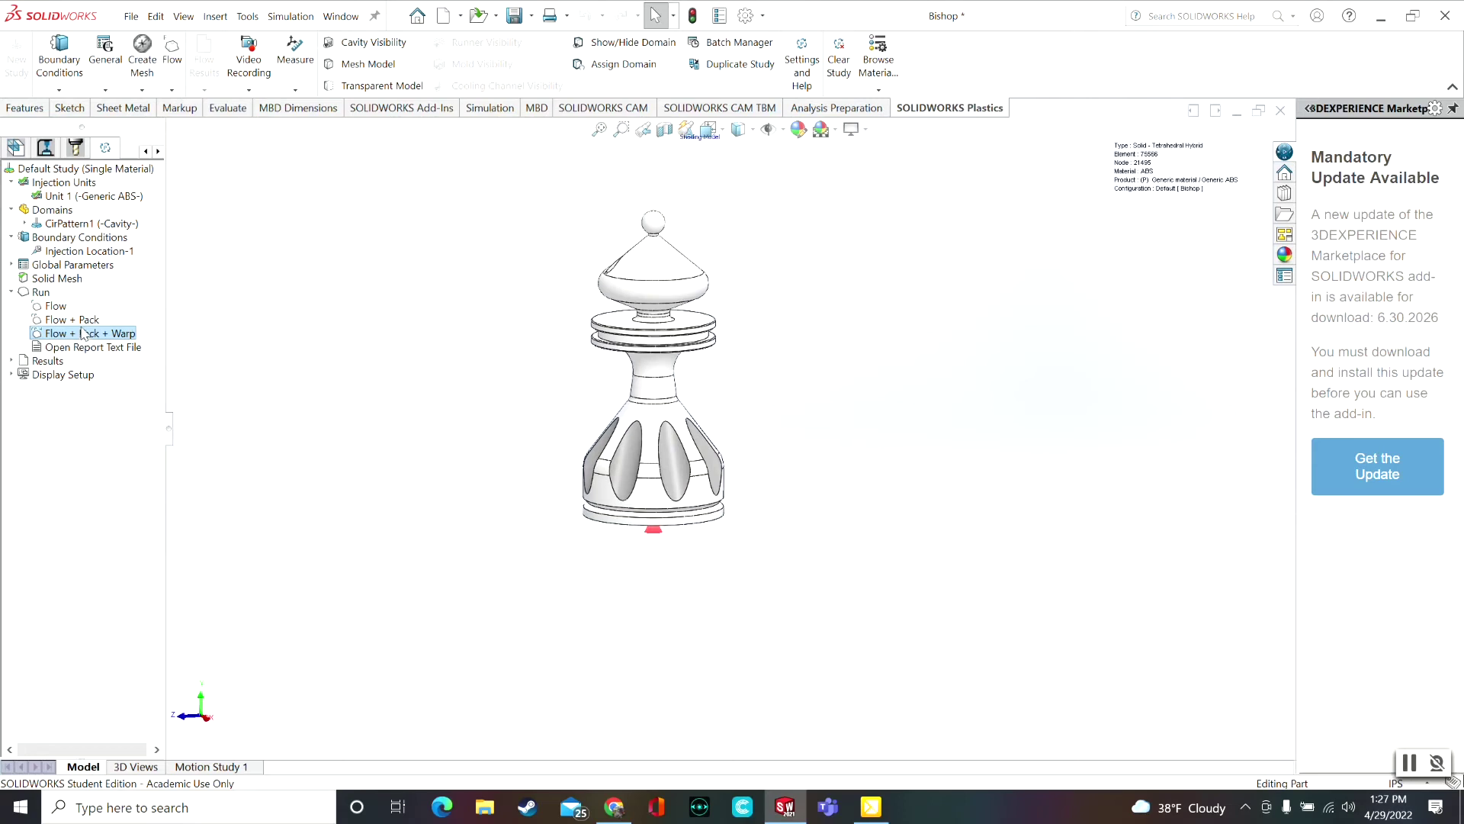
pyautogui.click(85, 321)
pyautogui.click(291, 434)
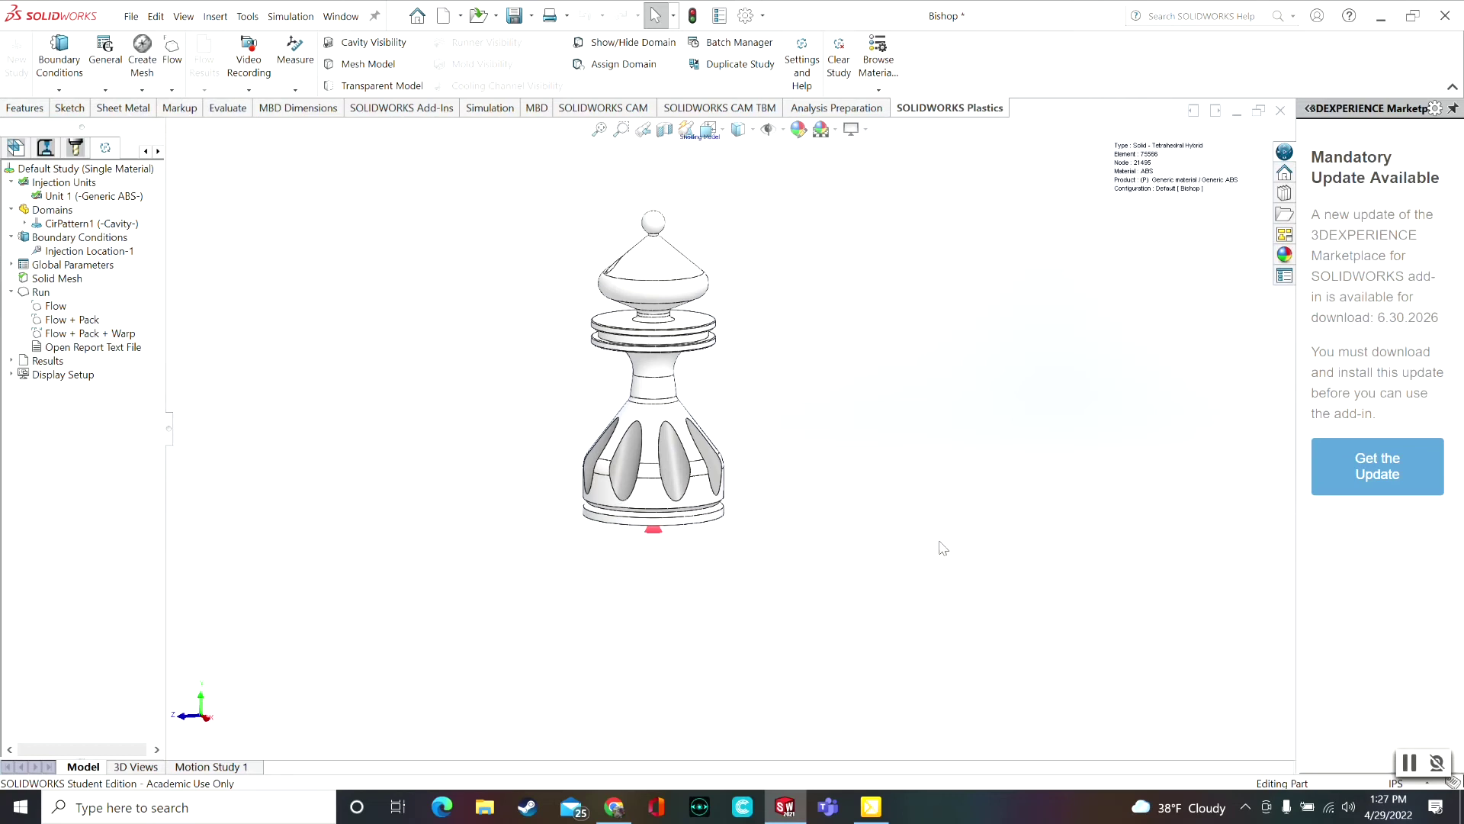
pyautogui.click(61, 340)
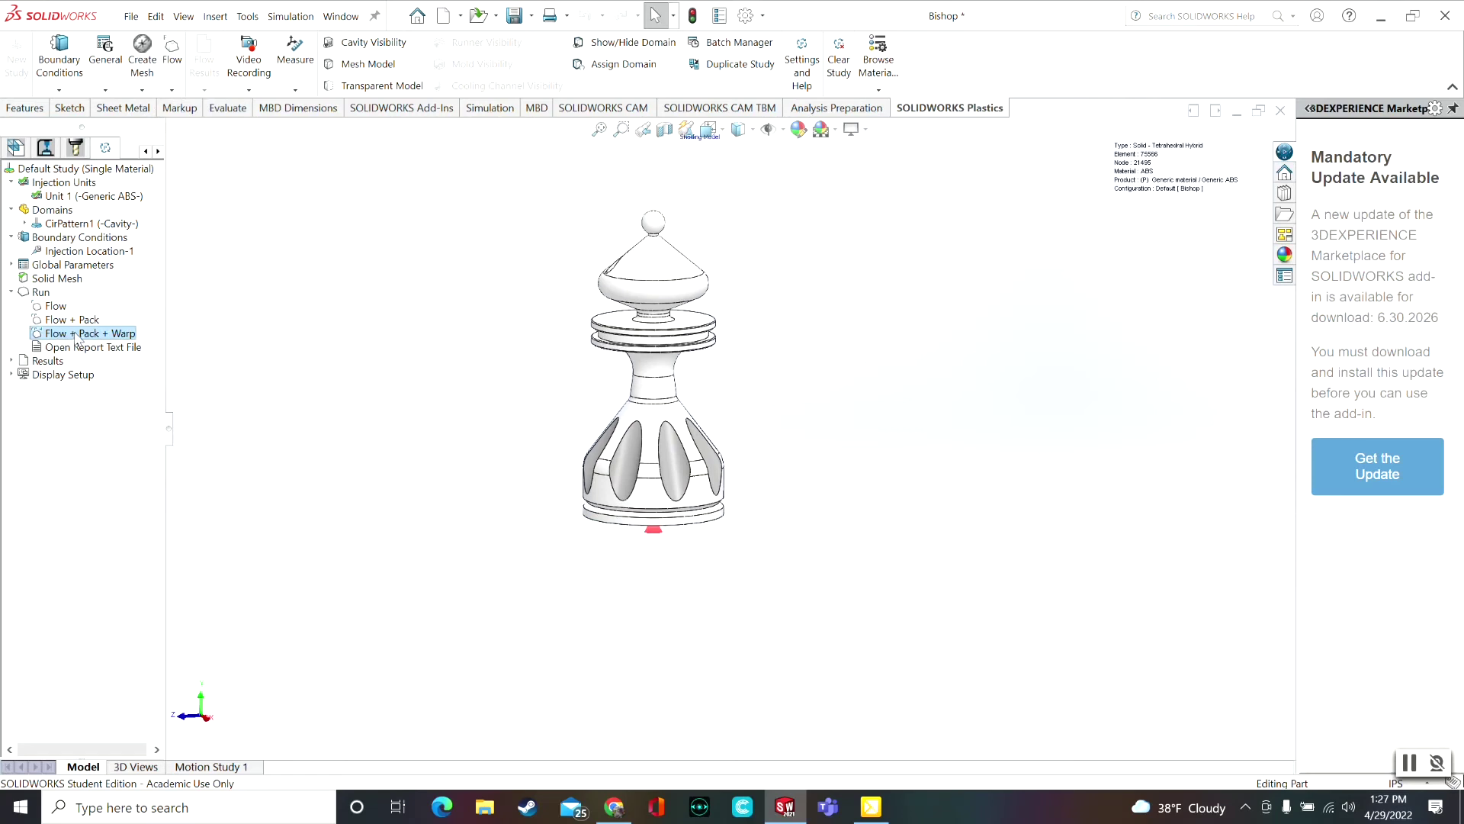
pyautogui.rightClick(79, 339)
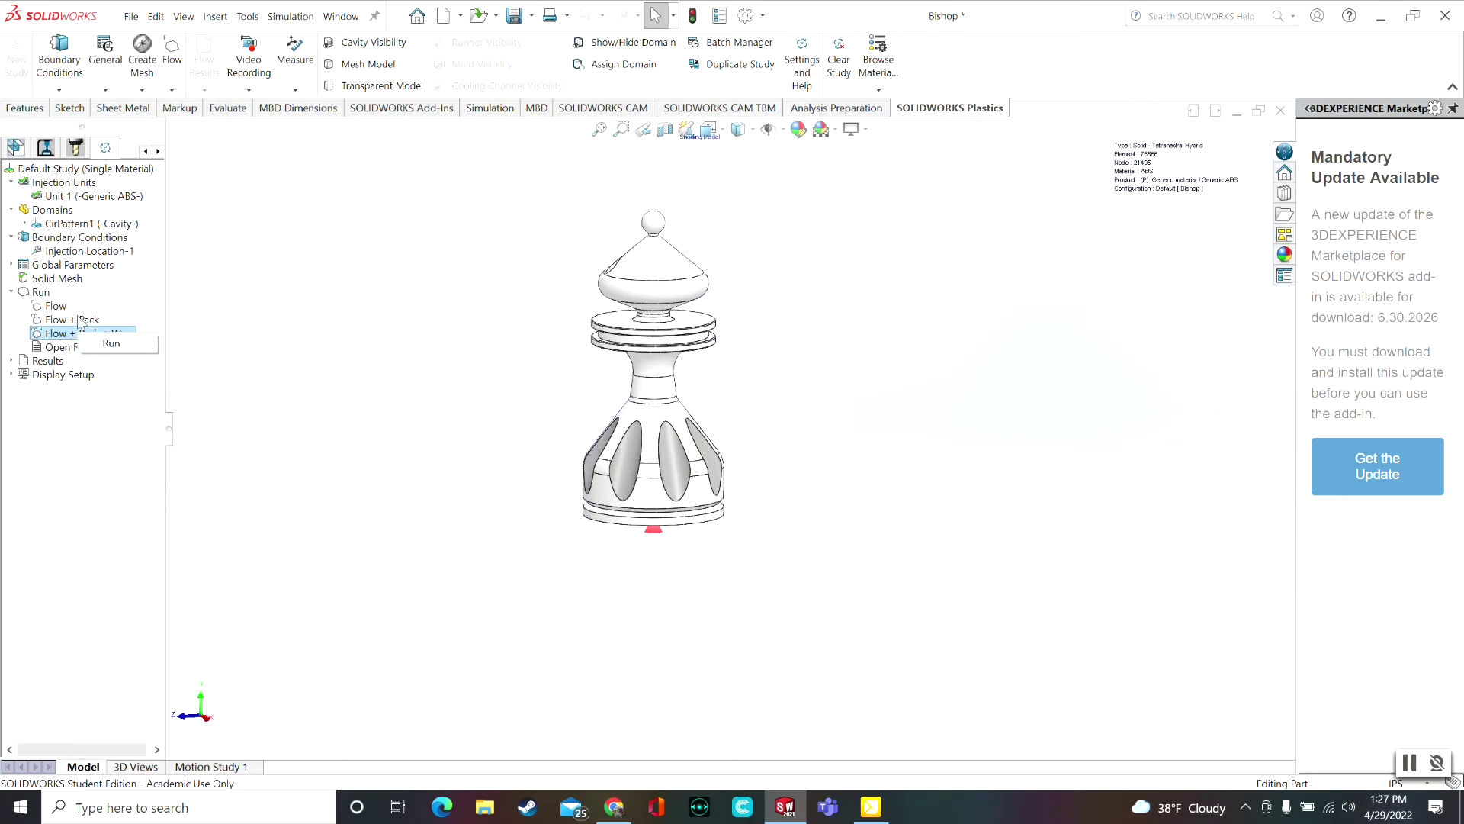
pyautogui.click(120, 344)
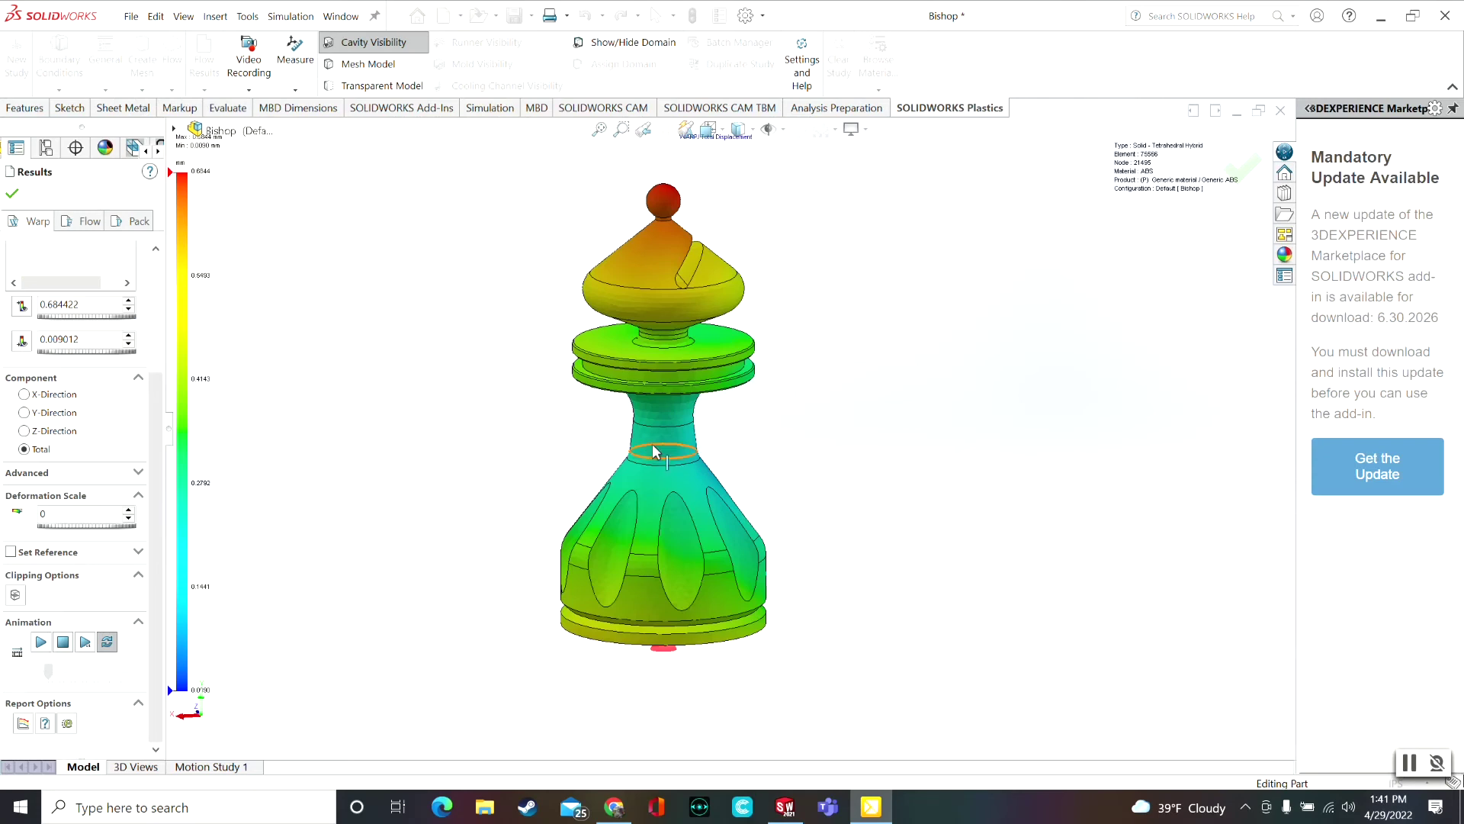
# Review the bishop's packing results, including pressure, density and volumetric shrinkage at end of packing, and the frozen area at post-filling end
pyautogui.click(82, 220)
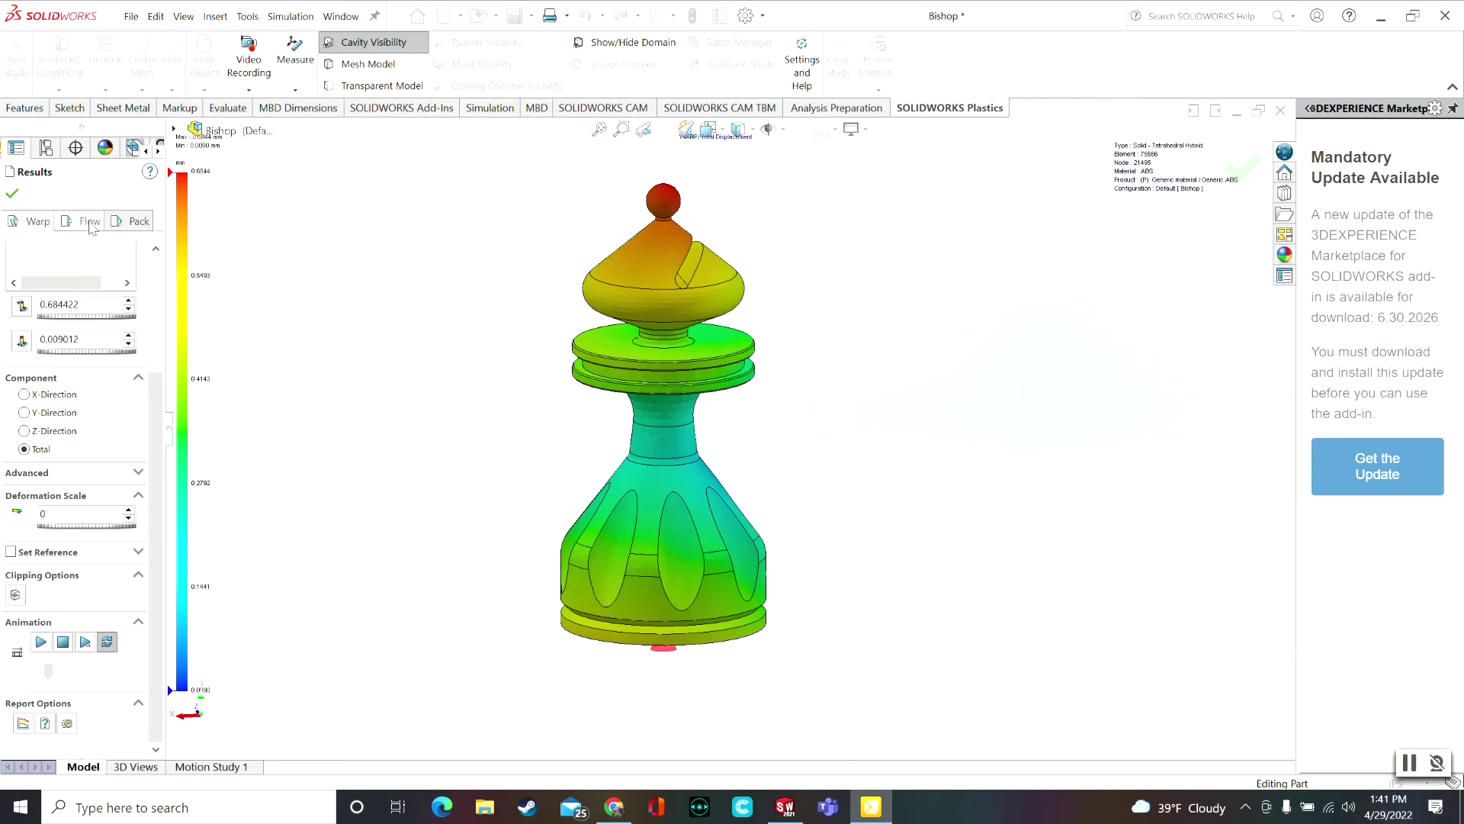
pyautogui.moveTo(681, 447); pyautogui.dragTo(457, 414, button='middle')
pyautogui.click(131, 221)
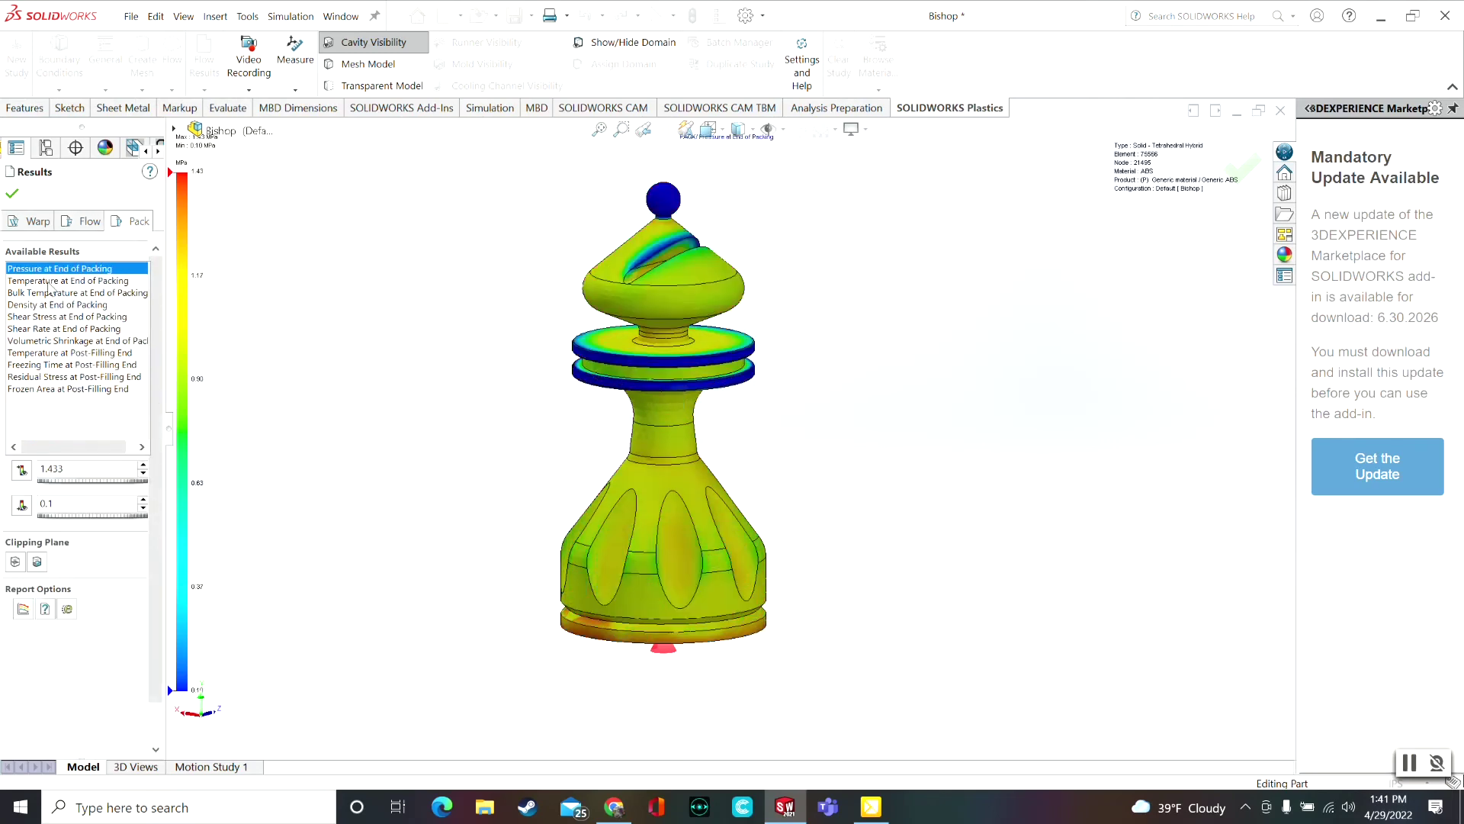
pyautogui.click(61, 292)
pyautogui.click(59, 304)
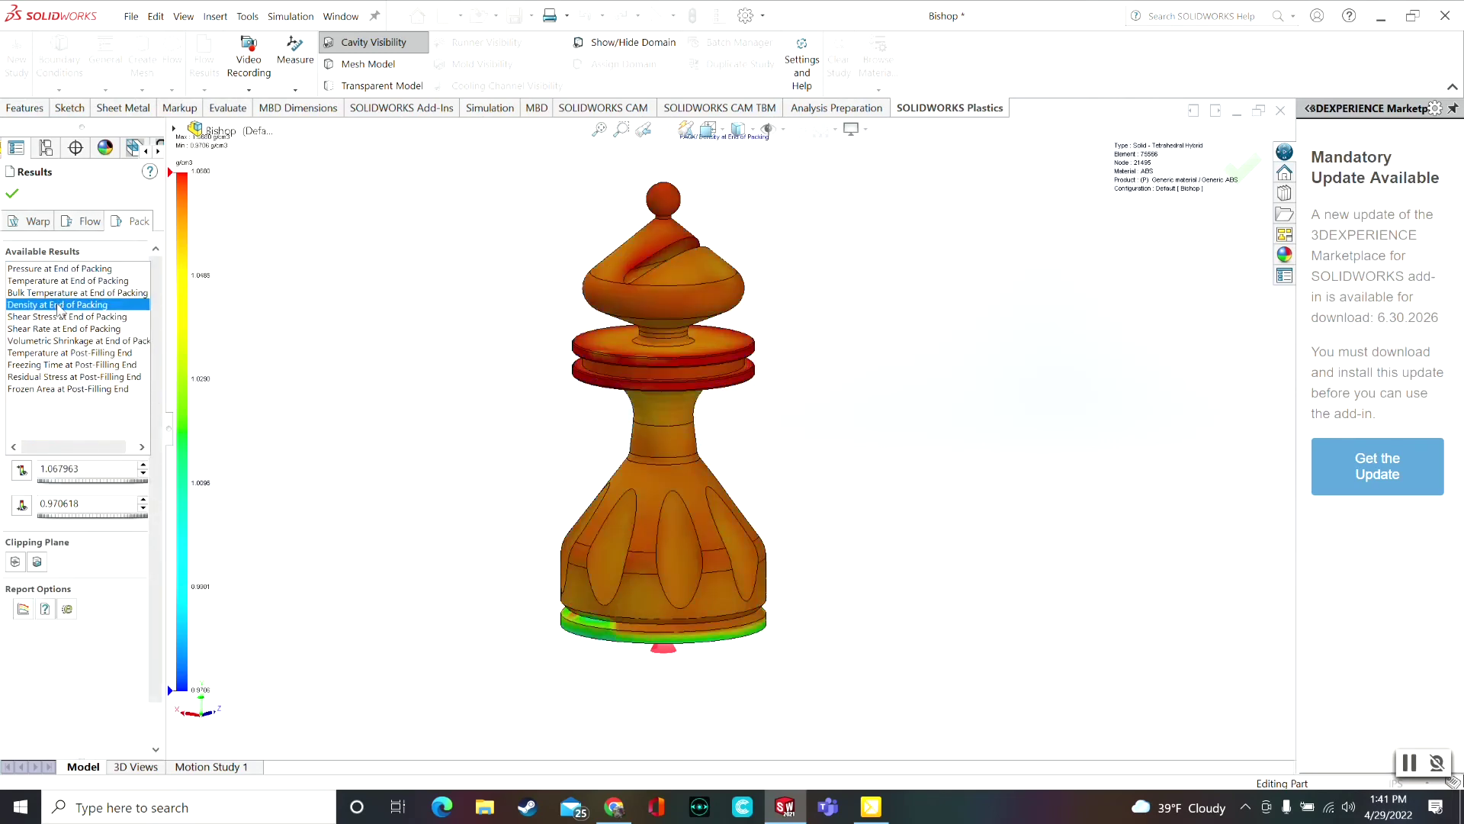
pyautogui.click(63, 316)
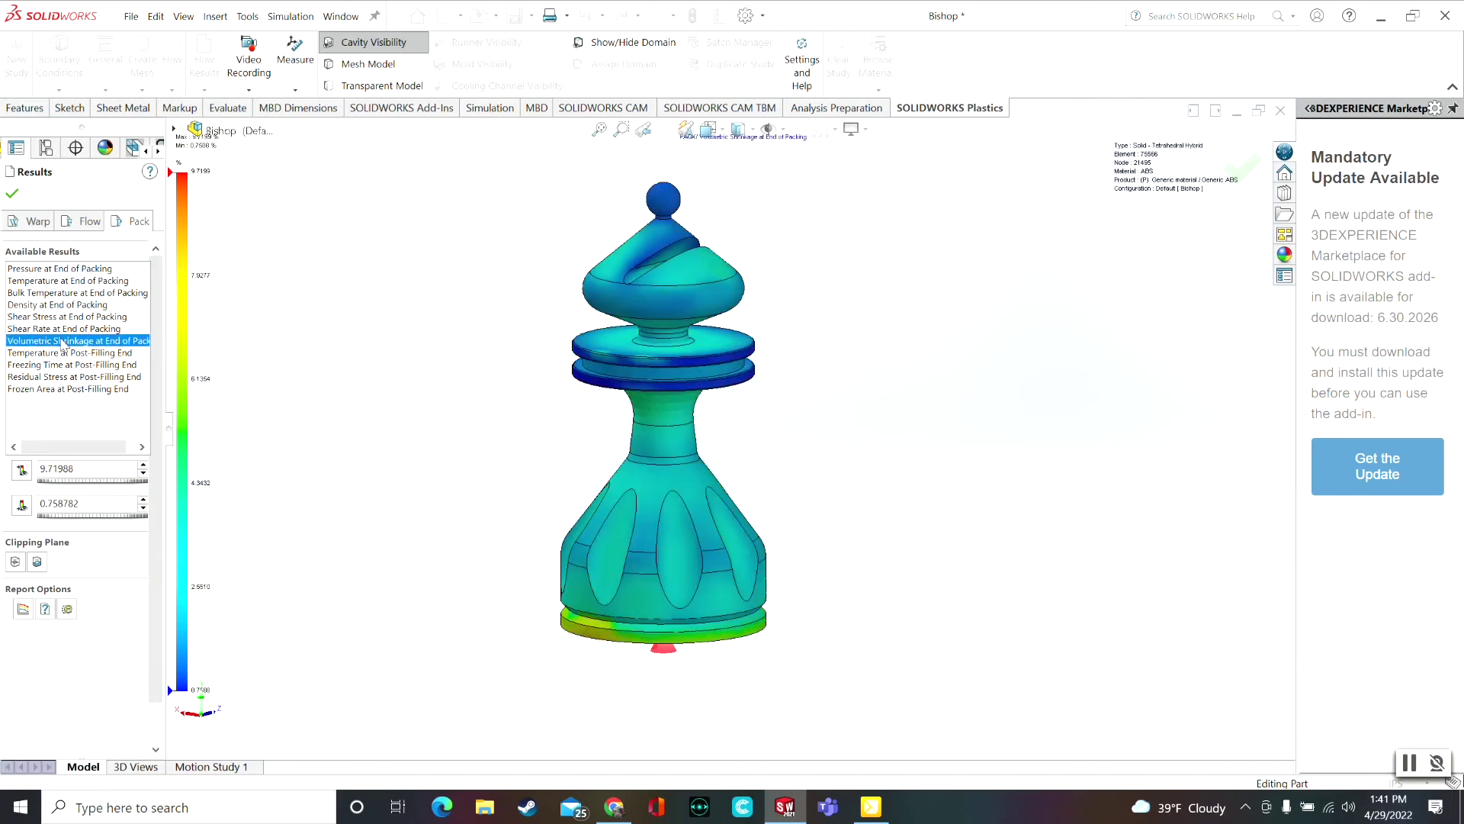
pyautogui.click(78, 305)
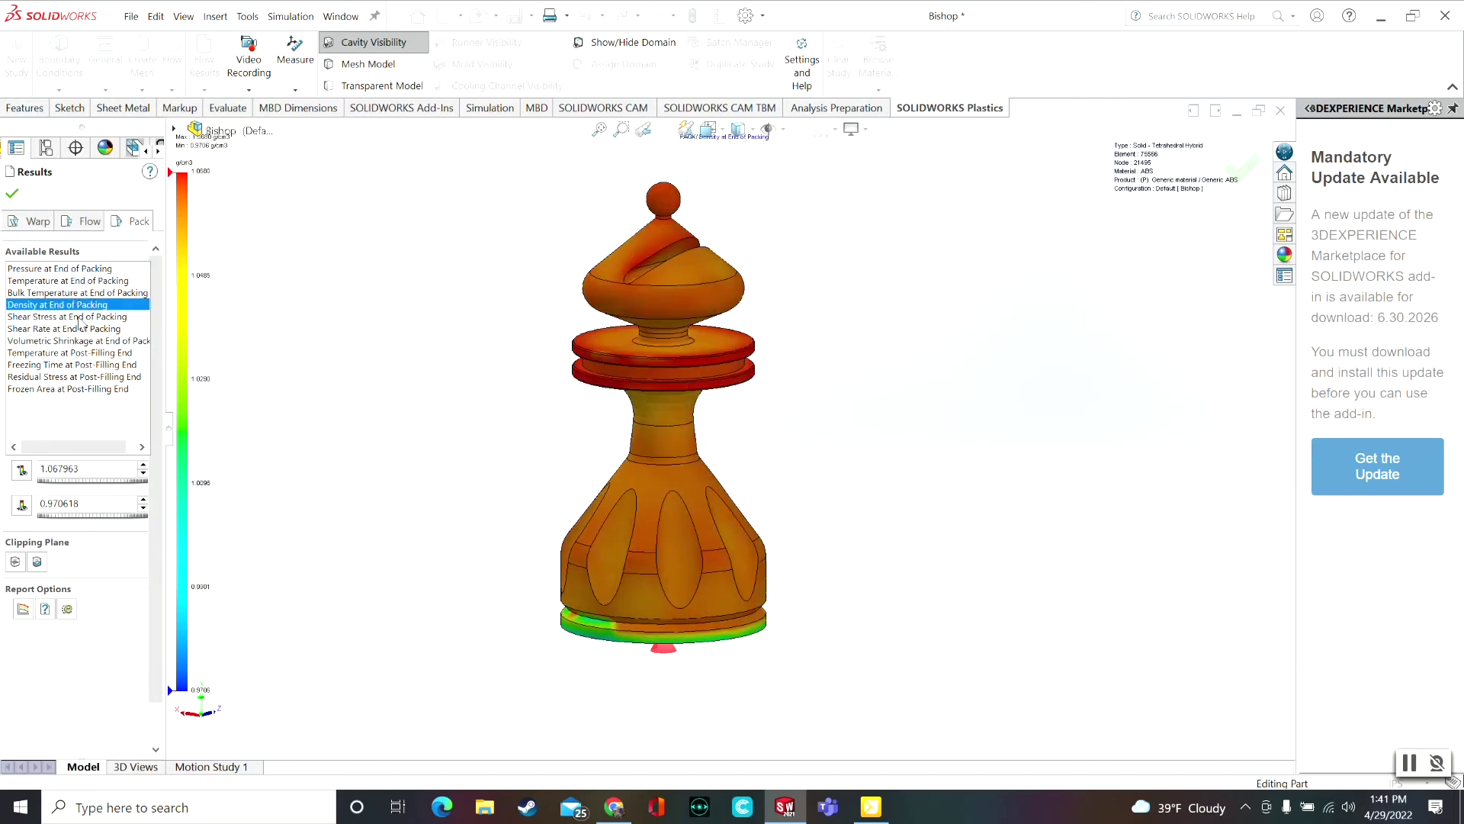
pyautogui.click(80, 316)
pyautogui.click(75, 341)
pyautogui.click(74, 376)
pyautogui.click(76, 364)
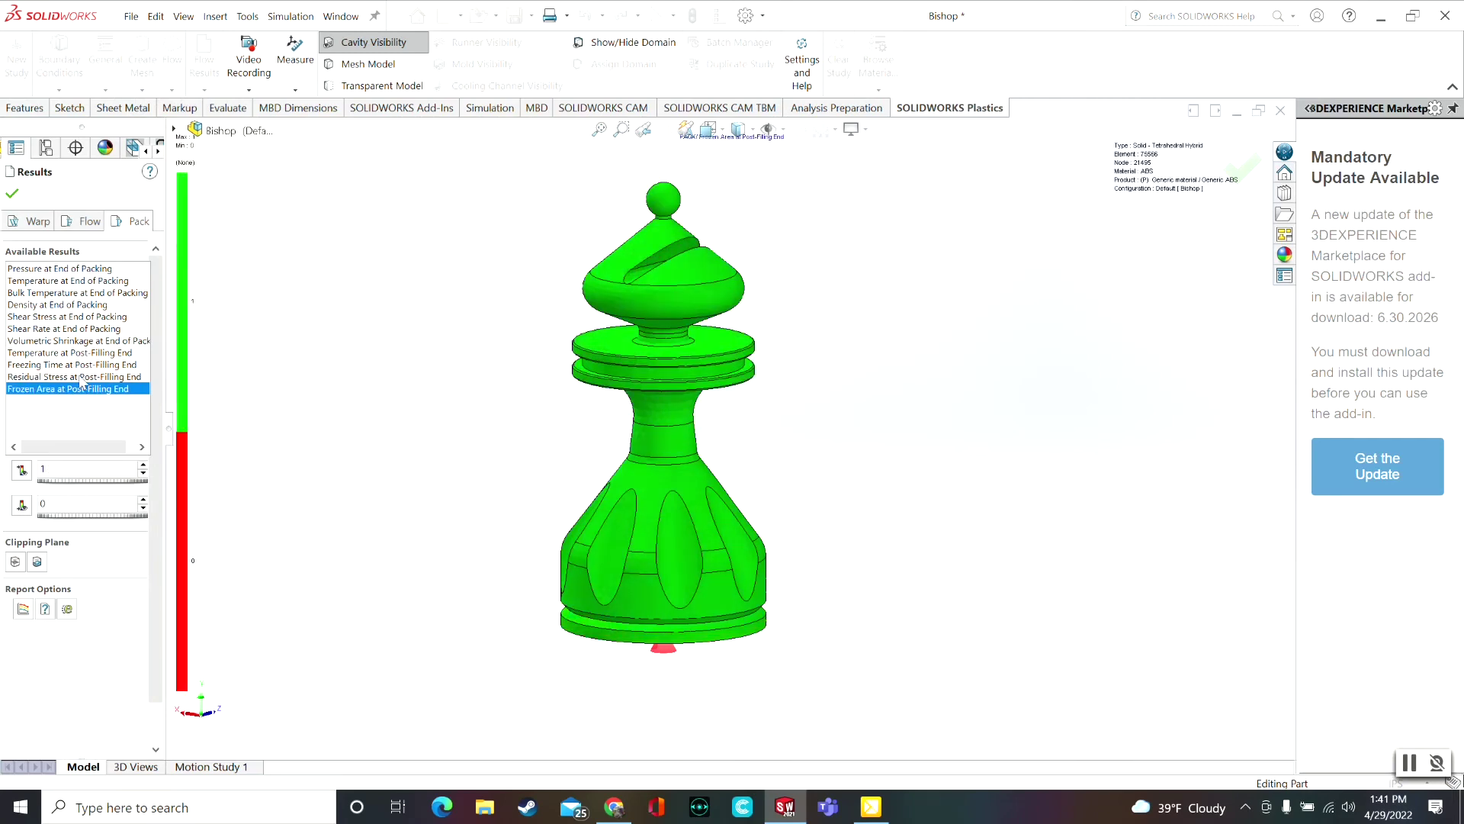
pyautogui.click(80, 353)
# Show the bishop's Total Stress Displacement warp result at a deformation scale of 4 and compare it with the original outline
pyautogui.click(30, 221)
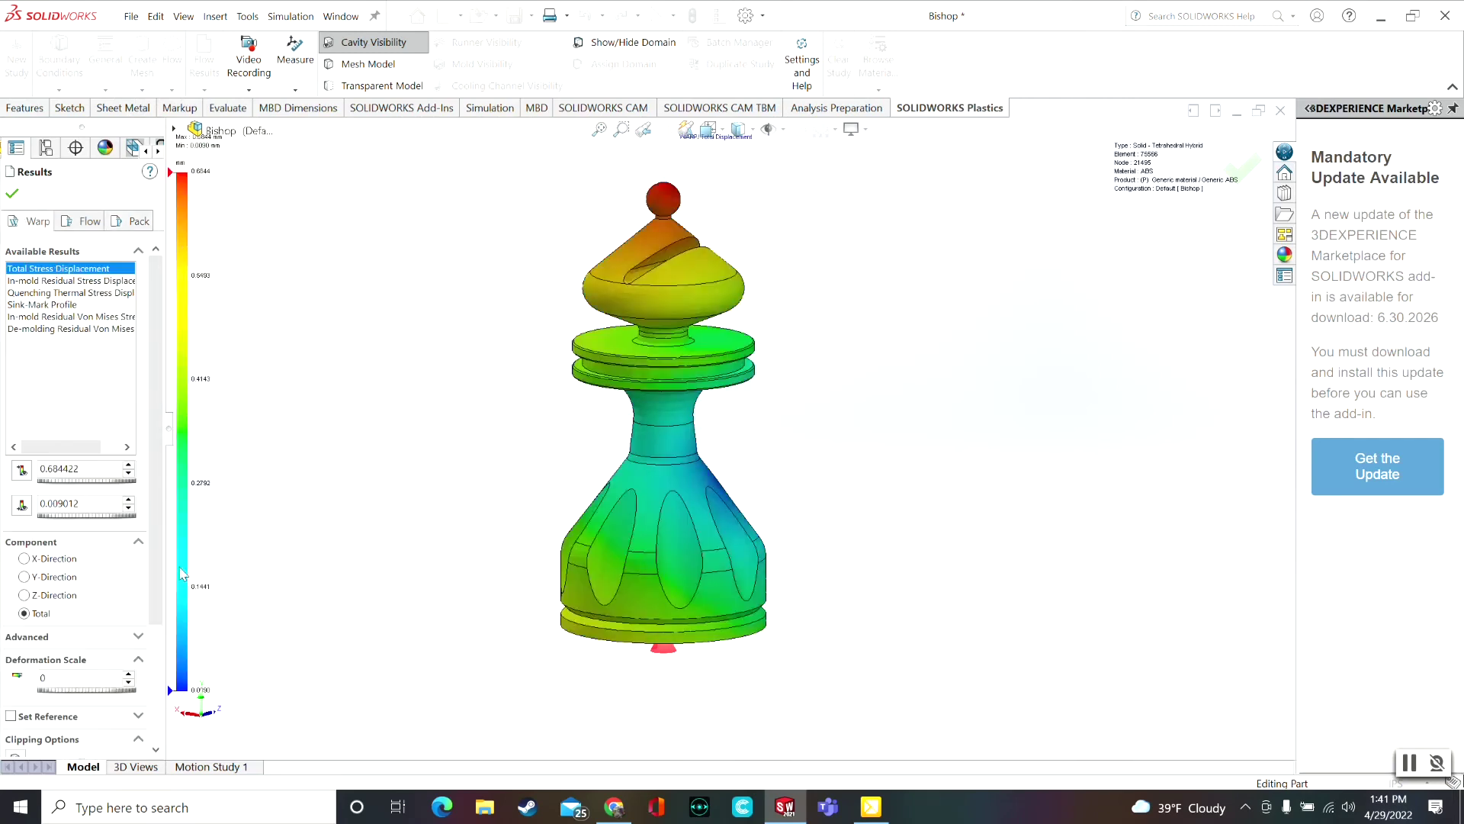
pyautogui.scroll(-3, 127, 573)
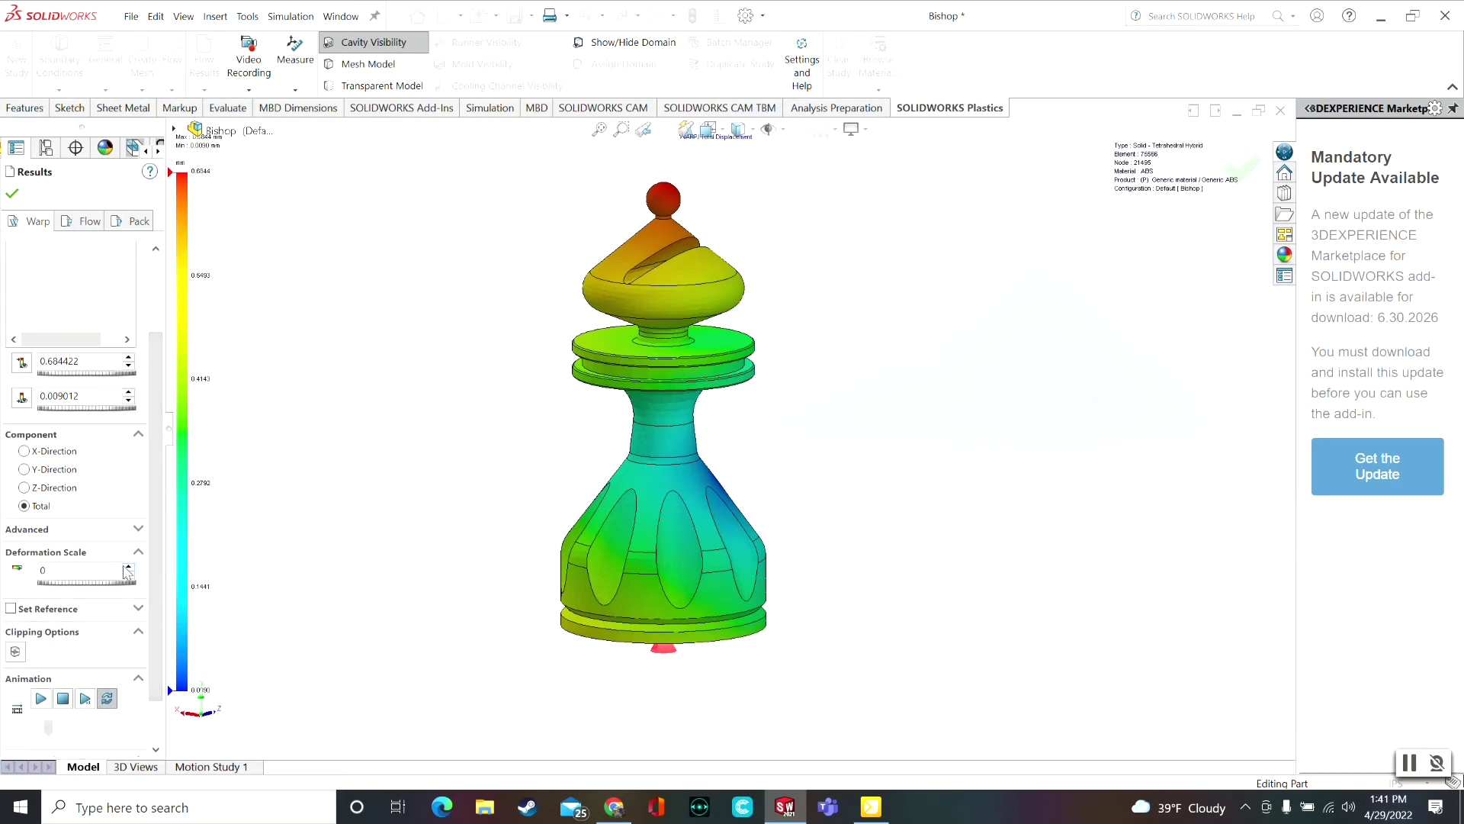
pyautogui.click(129, 568)
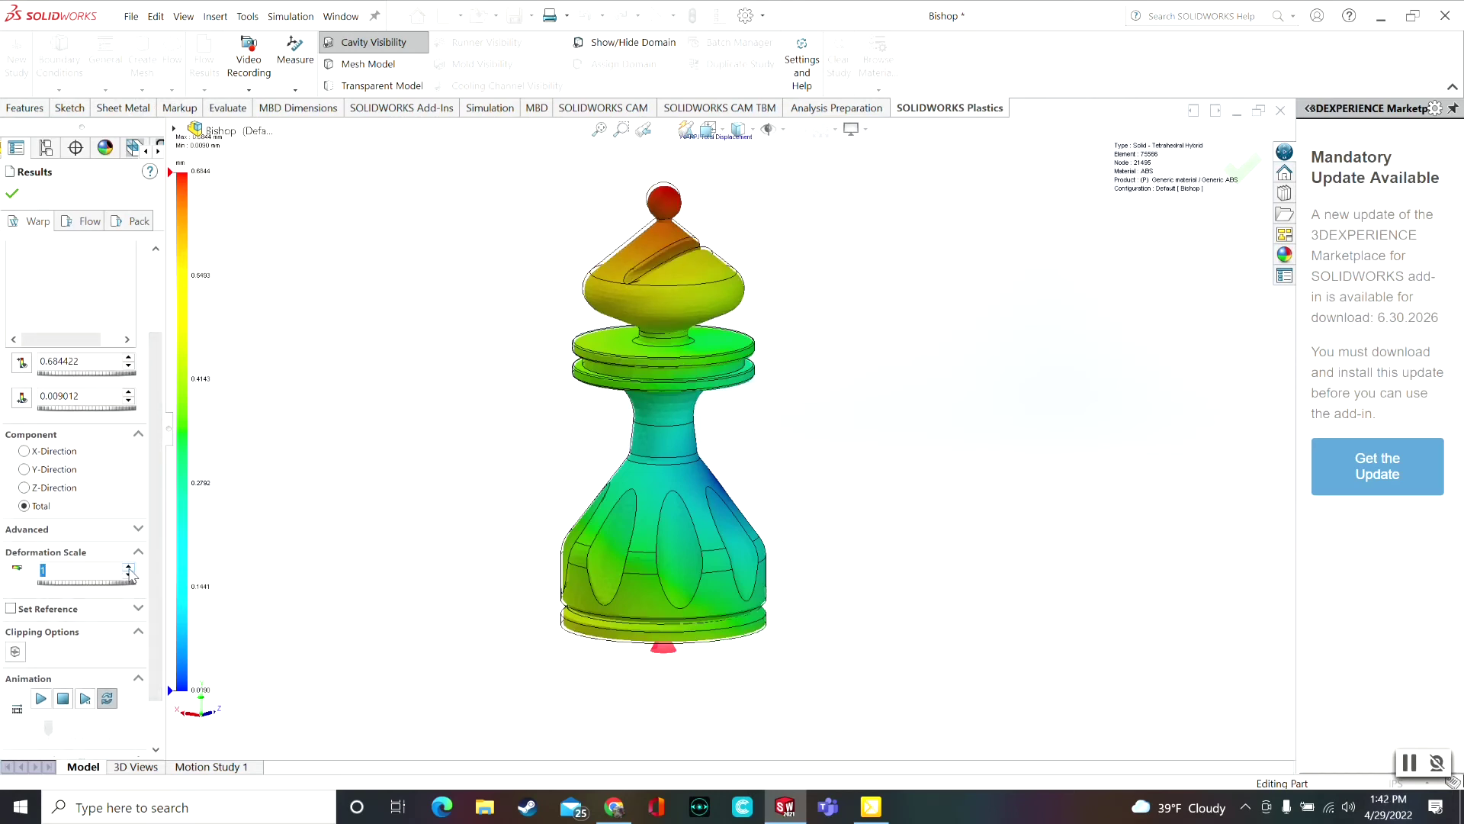
pyautogui.click(129, 568)
pyautogui.click(129, 568)
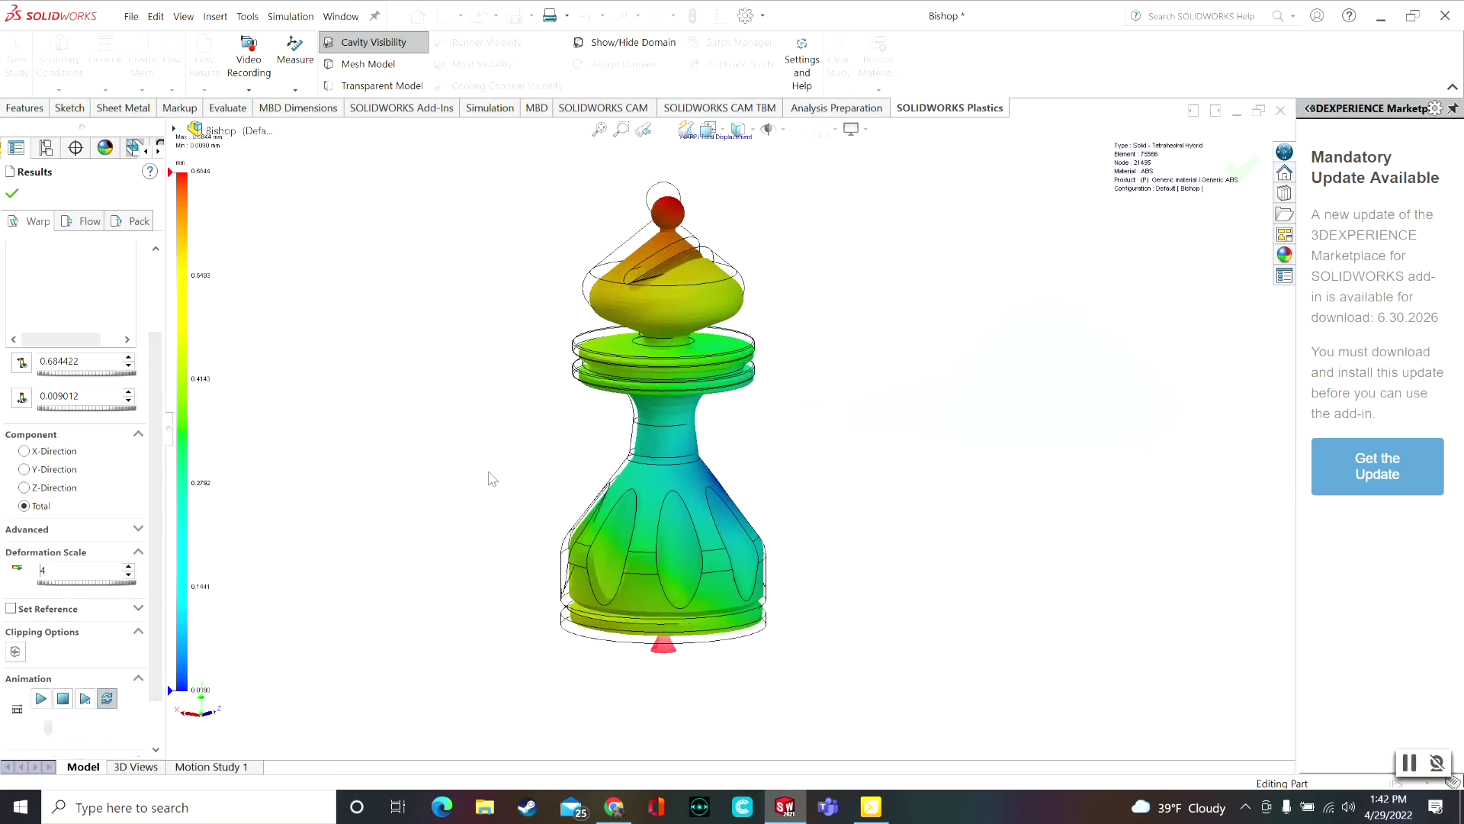
pyautogui.moveTo(640, 379); pyautogui.dragTo(718, 383, button='middle')
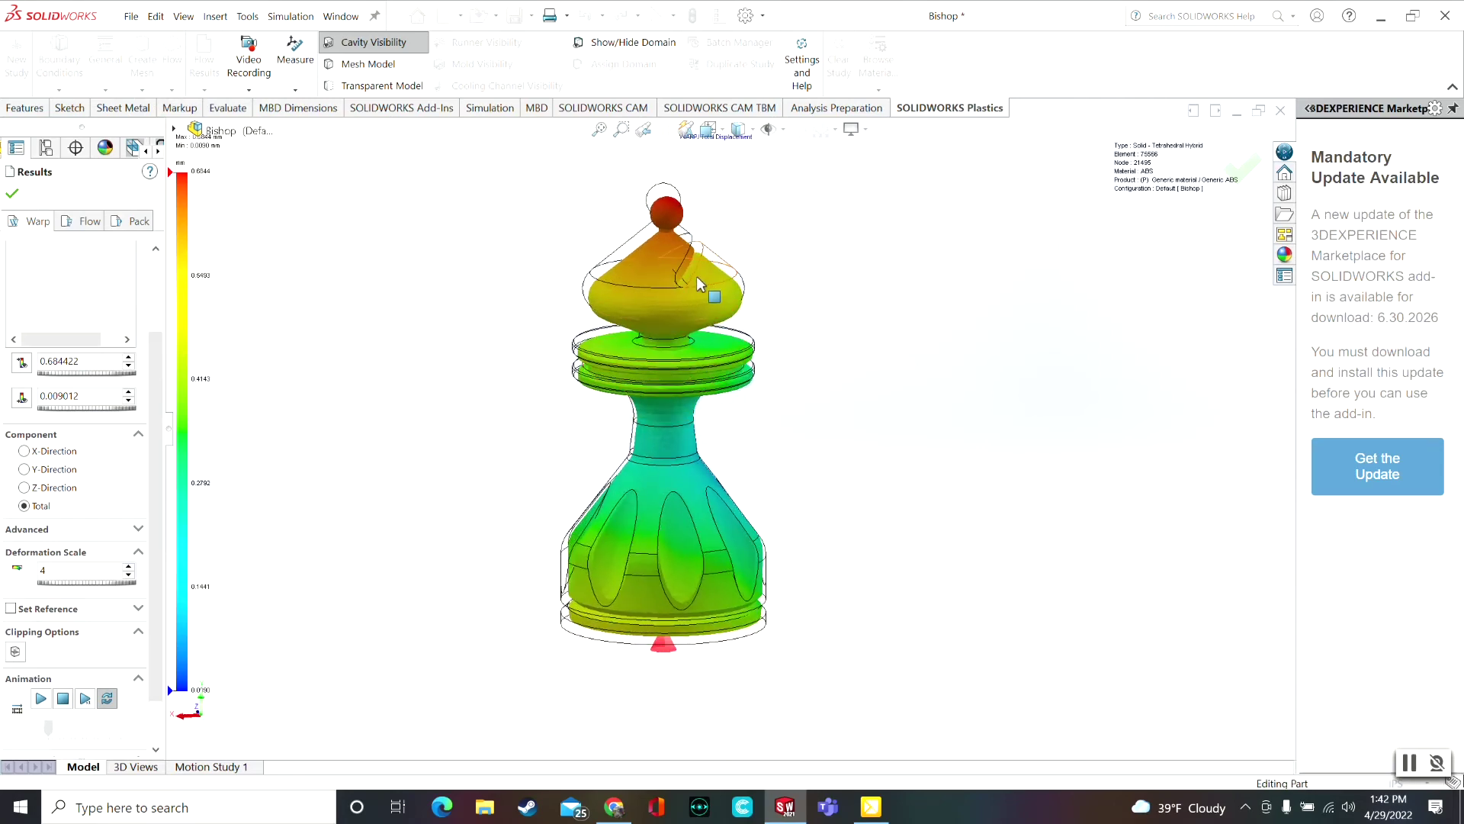
pyautogui.scroll(-3, 700, 282)
pyautogui.scroll(5, 700, 282)
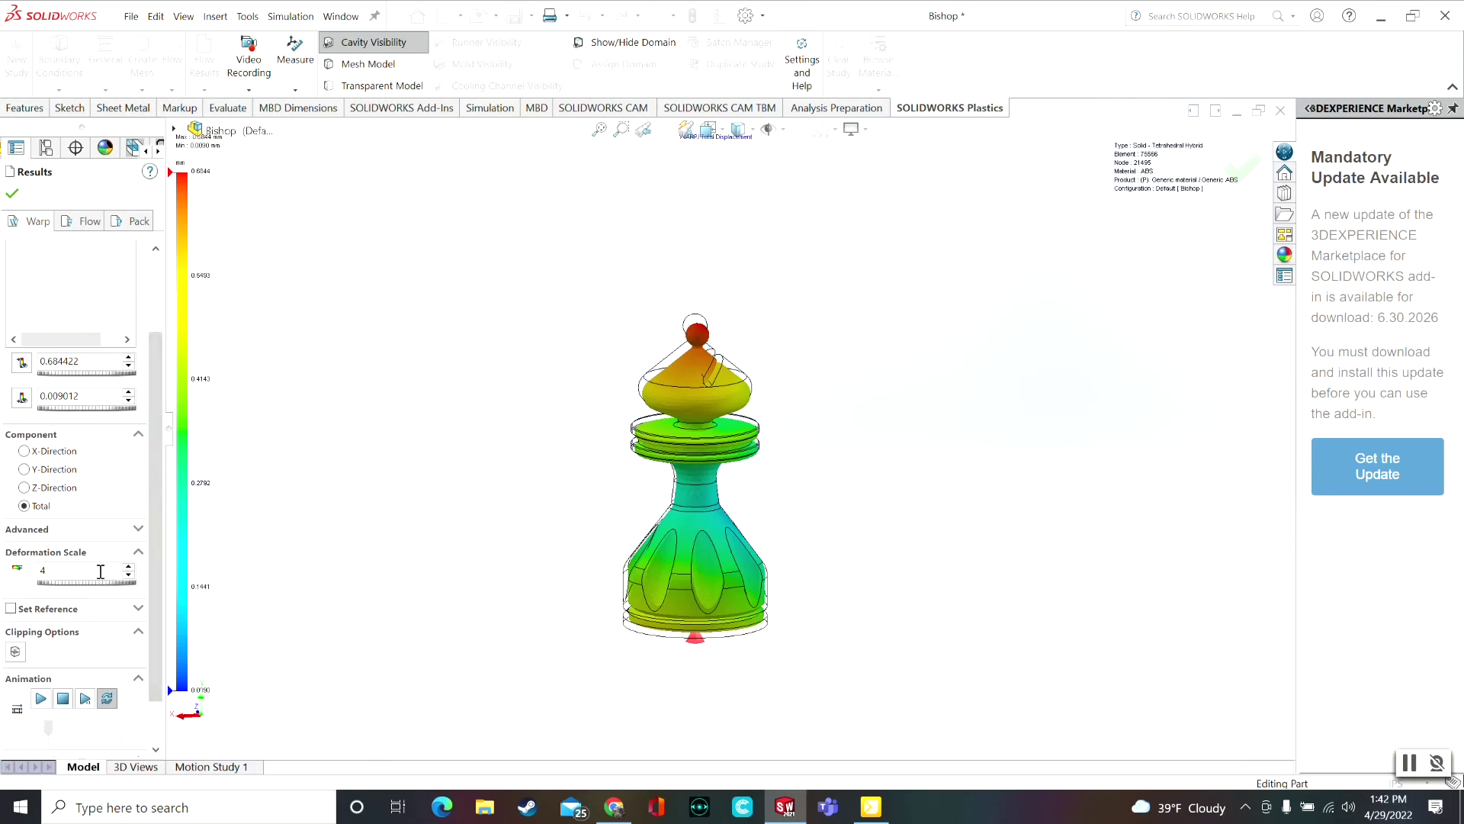
# Set the warp deformation scale to 6 and examine the exaggerated distortion from another side
pyautogui.click(128, 566)
pyautogui.click(128, 566)
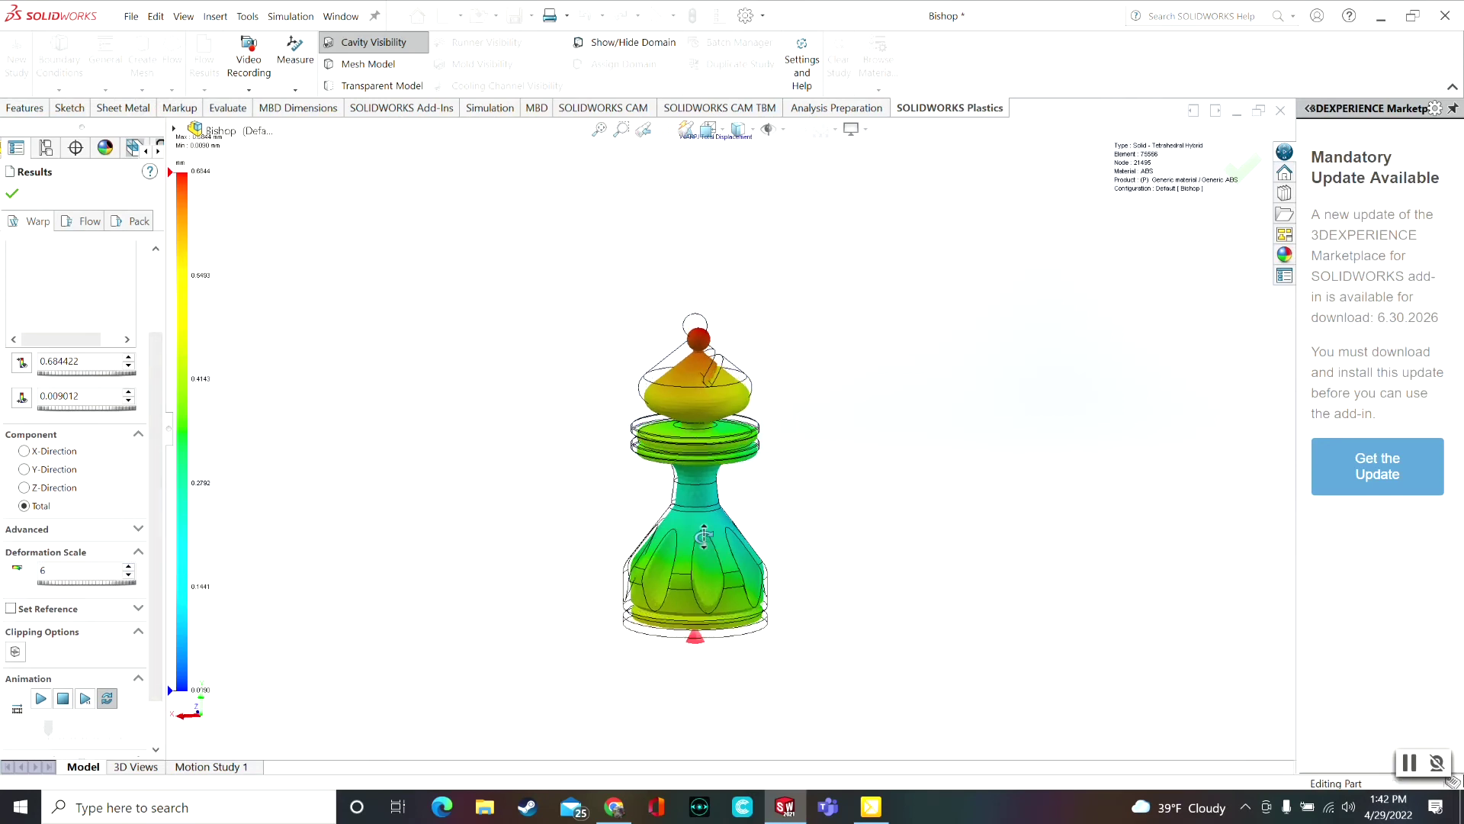
pyautogui.moveTo(687, 452); pyautogui.dragTo(569, 533, button='middle')
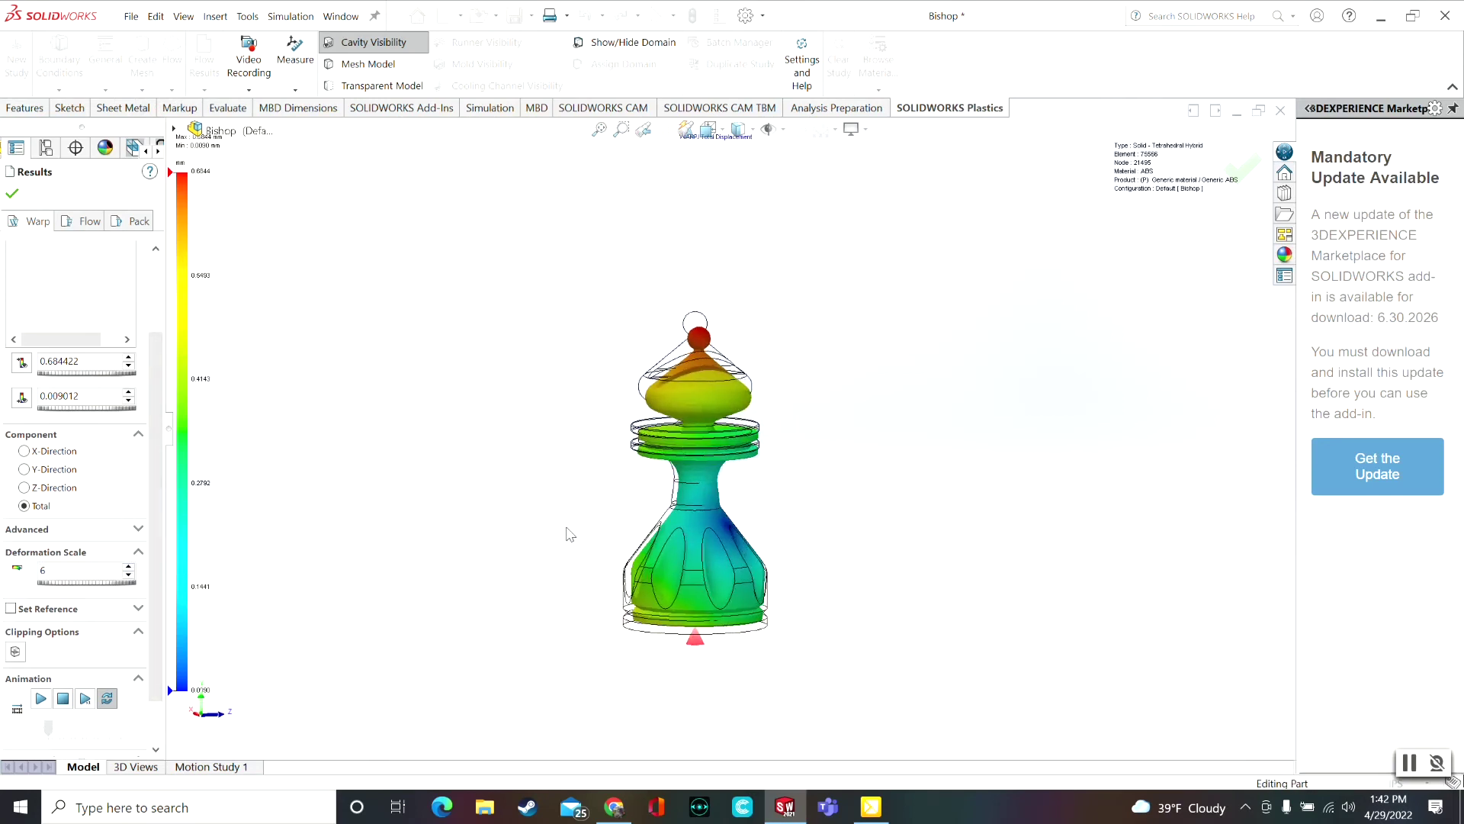
# Display the weld lines in the flow results and inspect them around the bishop's double collar and head
pyautogui.click(89, 223)
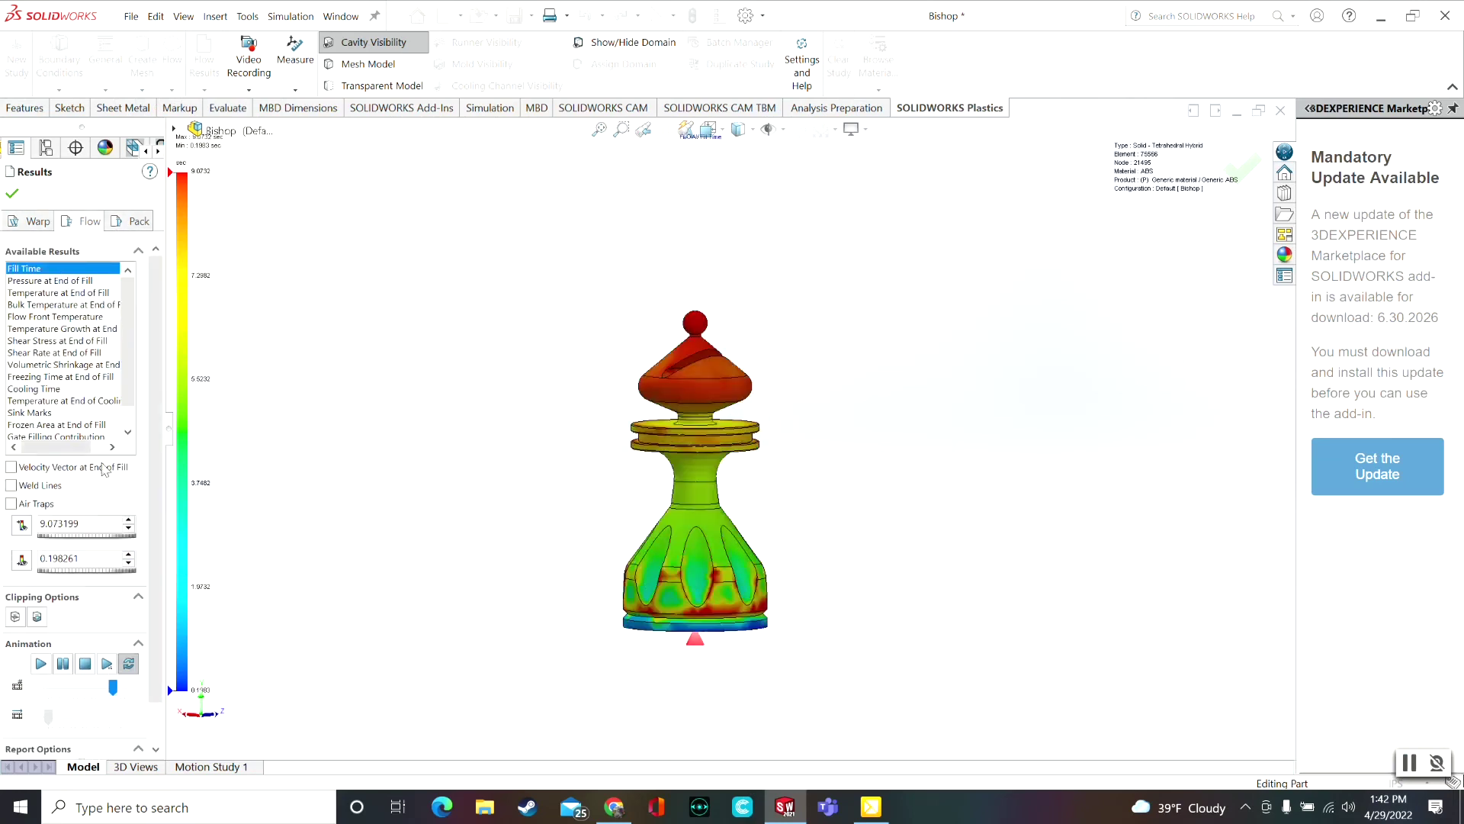
pyautogui.click(11, 486)
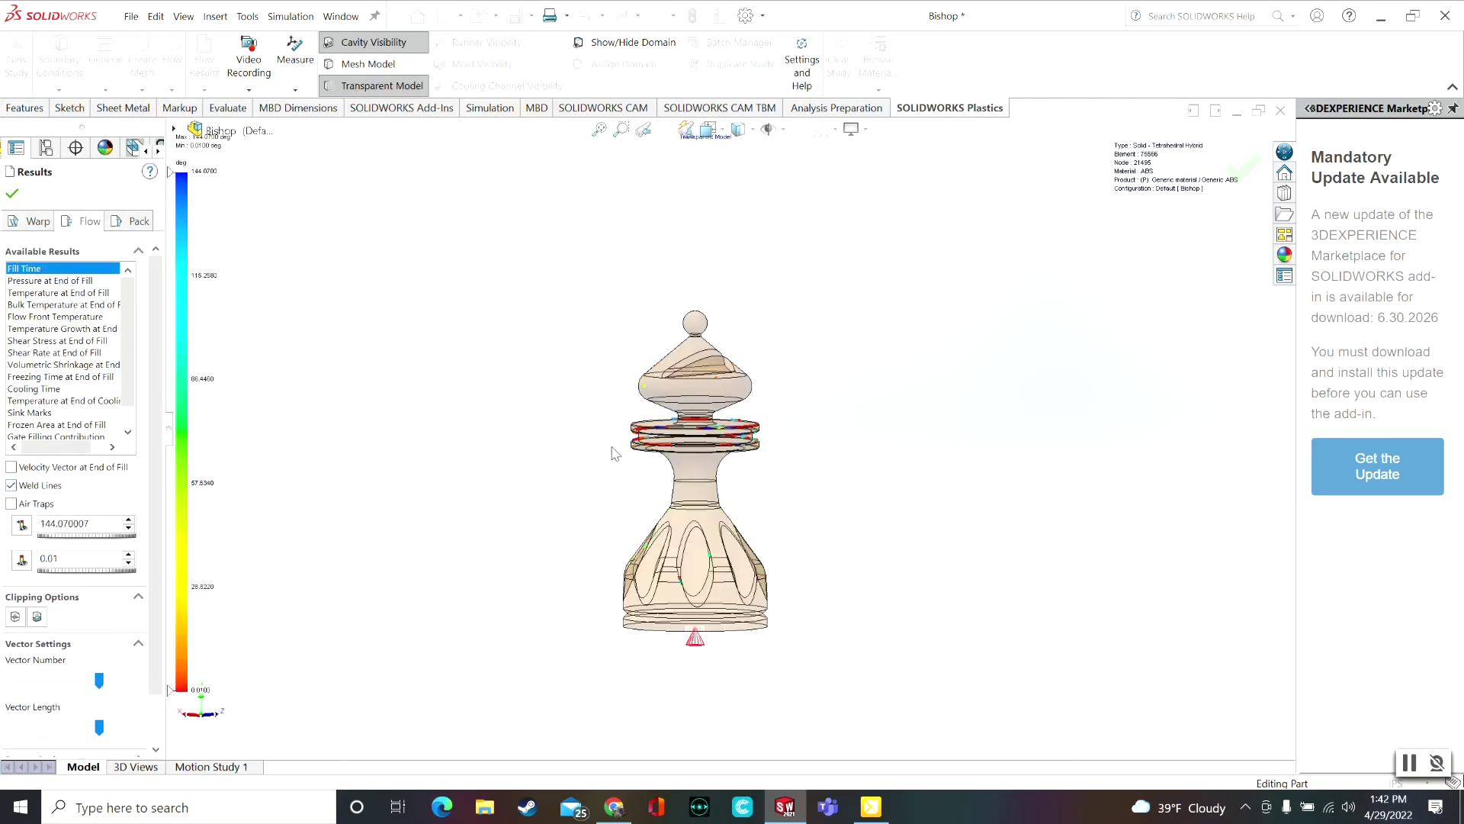
pyautogui.moveTo(615, 453); pyautogui.dragTo(696, 500, button='middle')
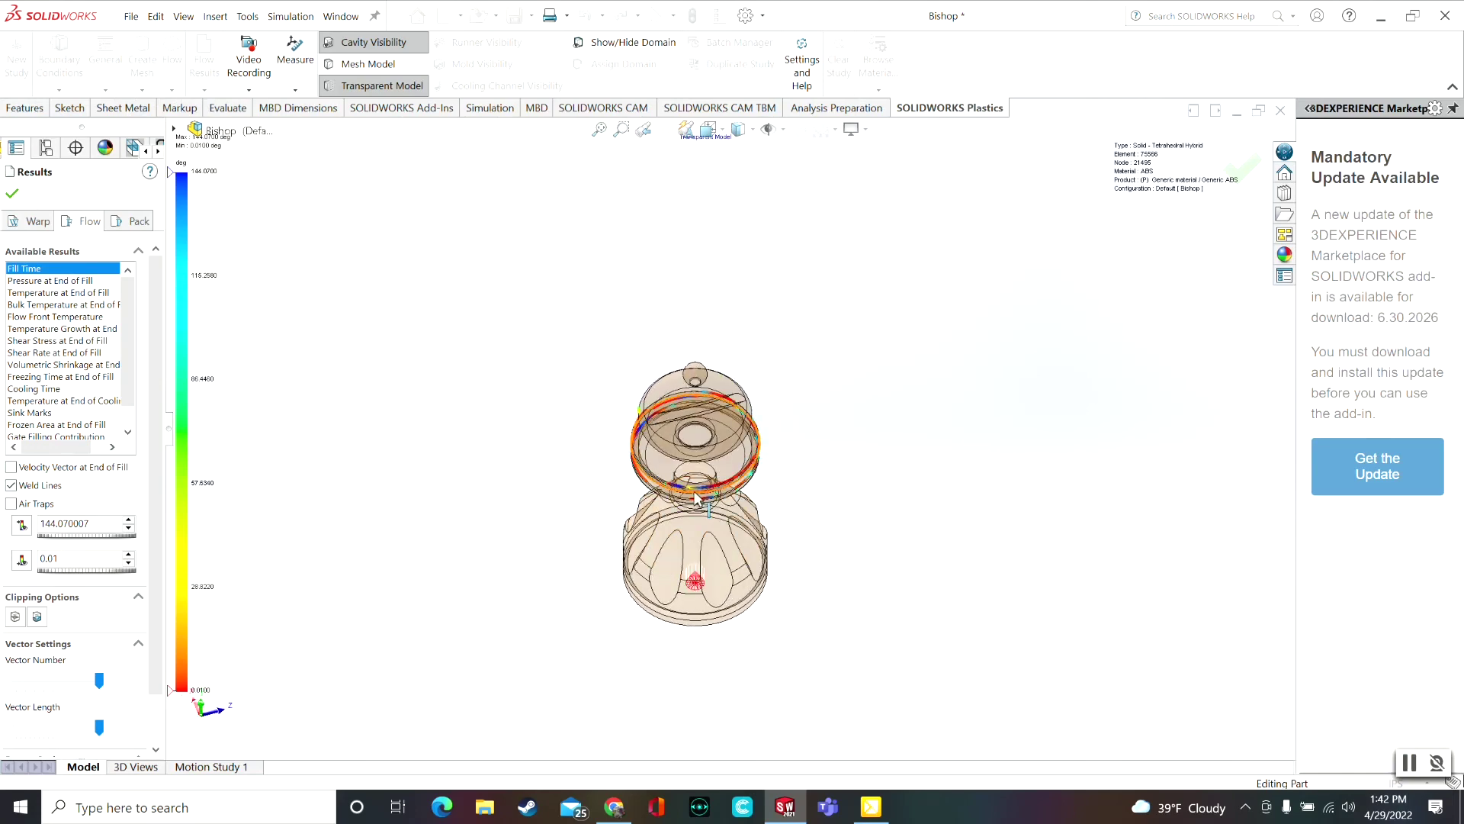
pyautogui.scroll(-10, 696, 499)
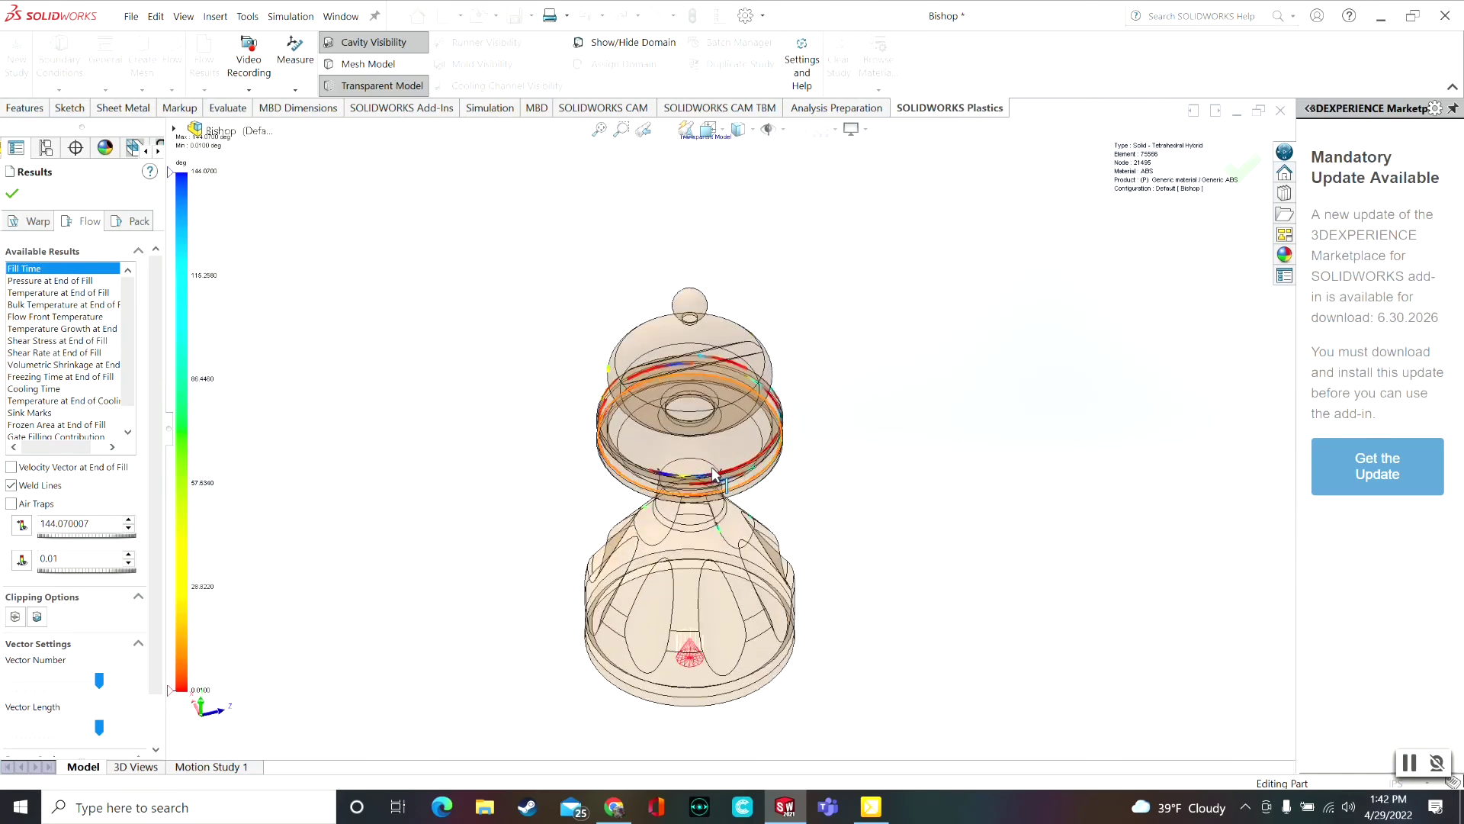
pyautogui.moveTo(709, 488); pyautogui.dragTo(533, 507, button='middle')
pyautogui.scroll(-3, 526, 525)
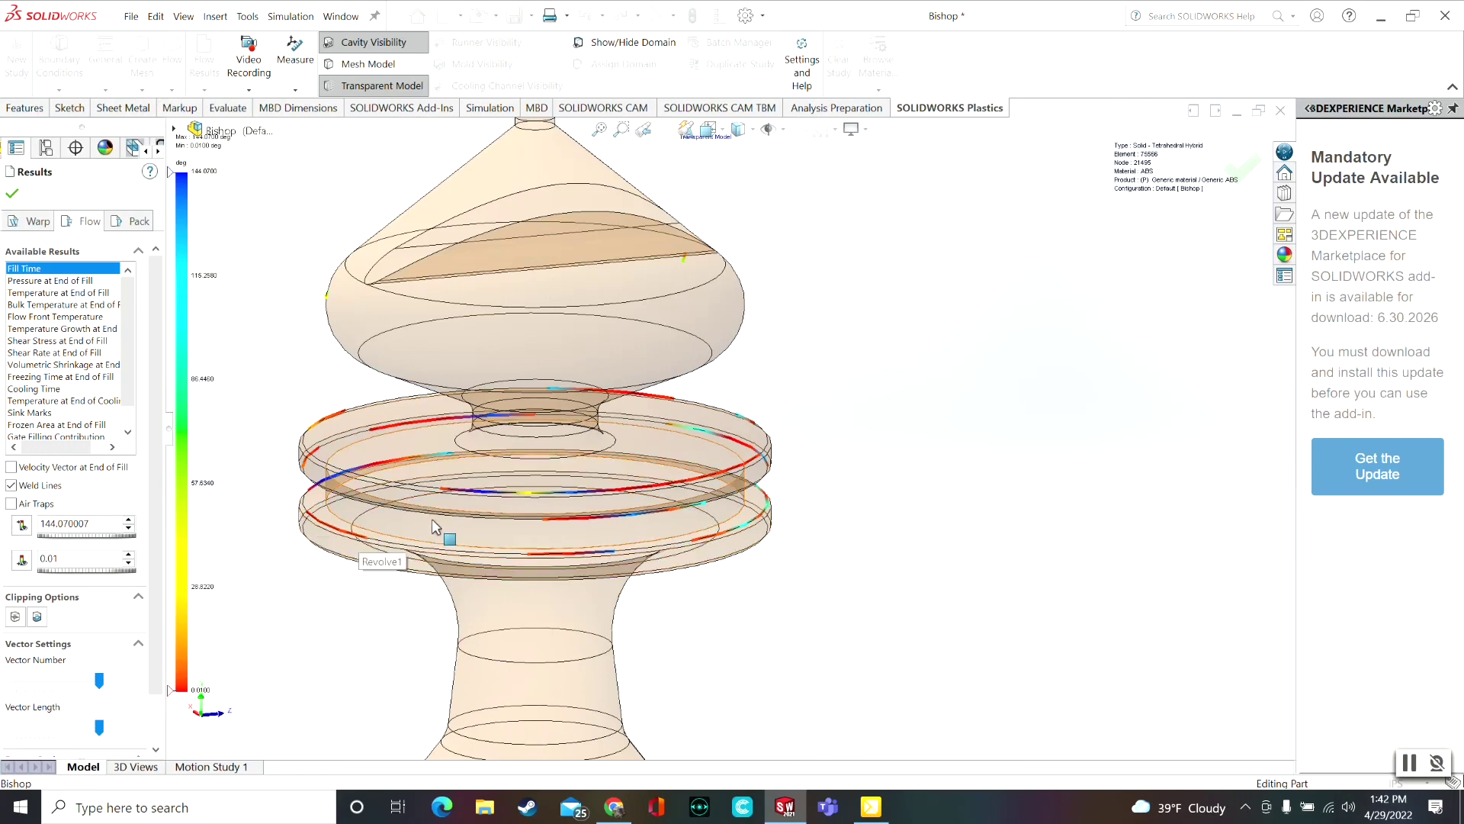
pyautogui.moveTo(322, 505); pyautogui.dragTo(503, 519, button='middle')
pyautogui.press('f')
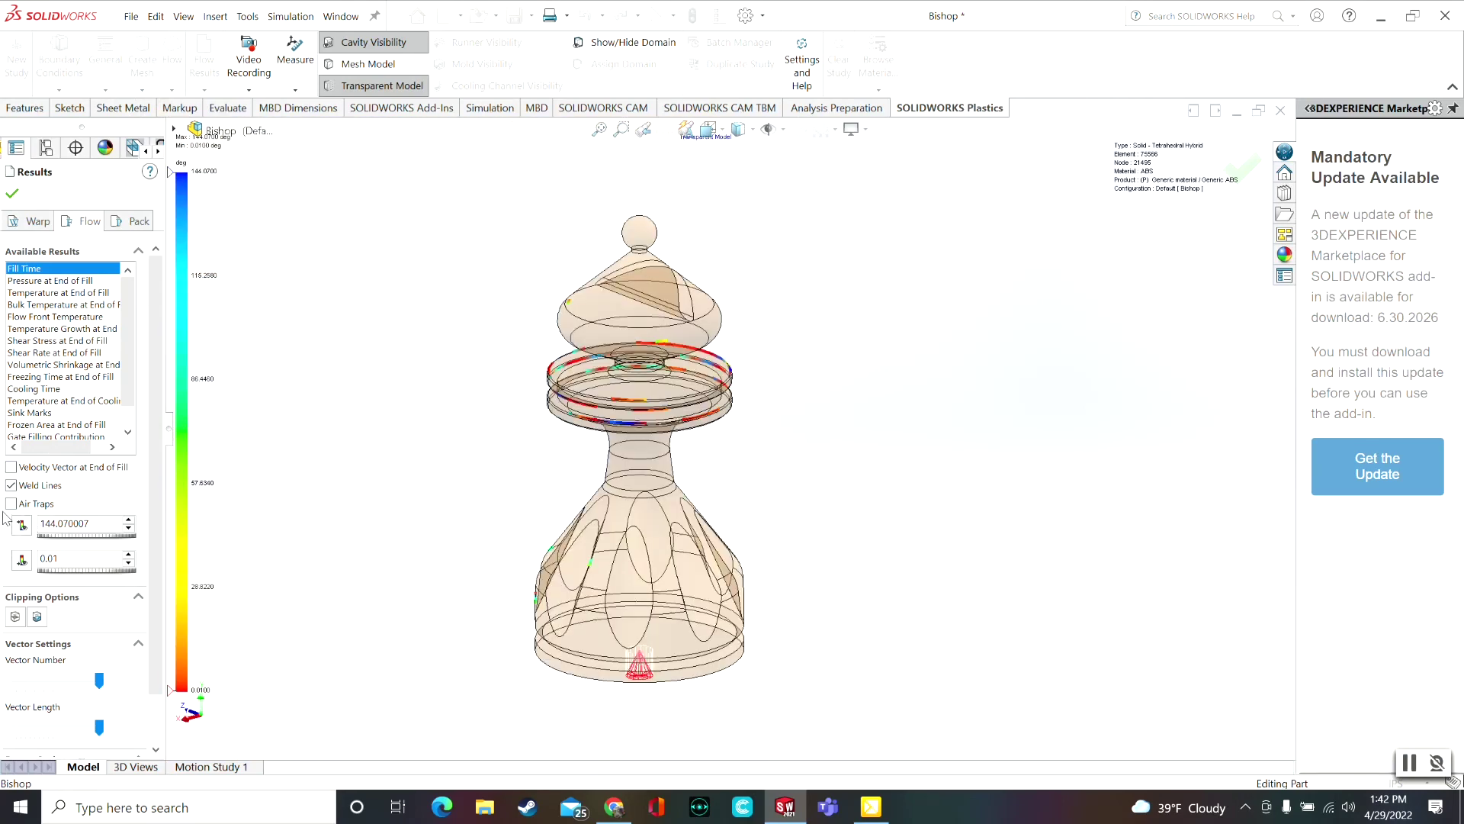
# Add the air traps to the weld line display and examine their locations around the bishop's head, collar and fluted base
pyautogui.click(11, 503)
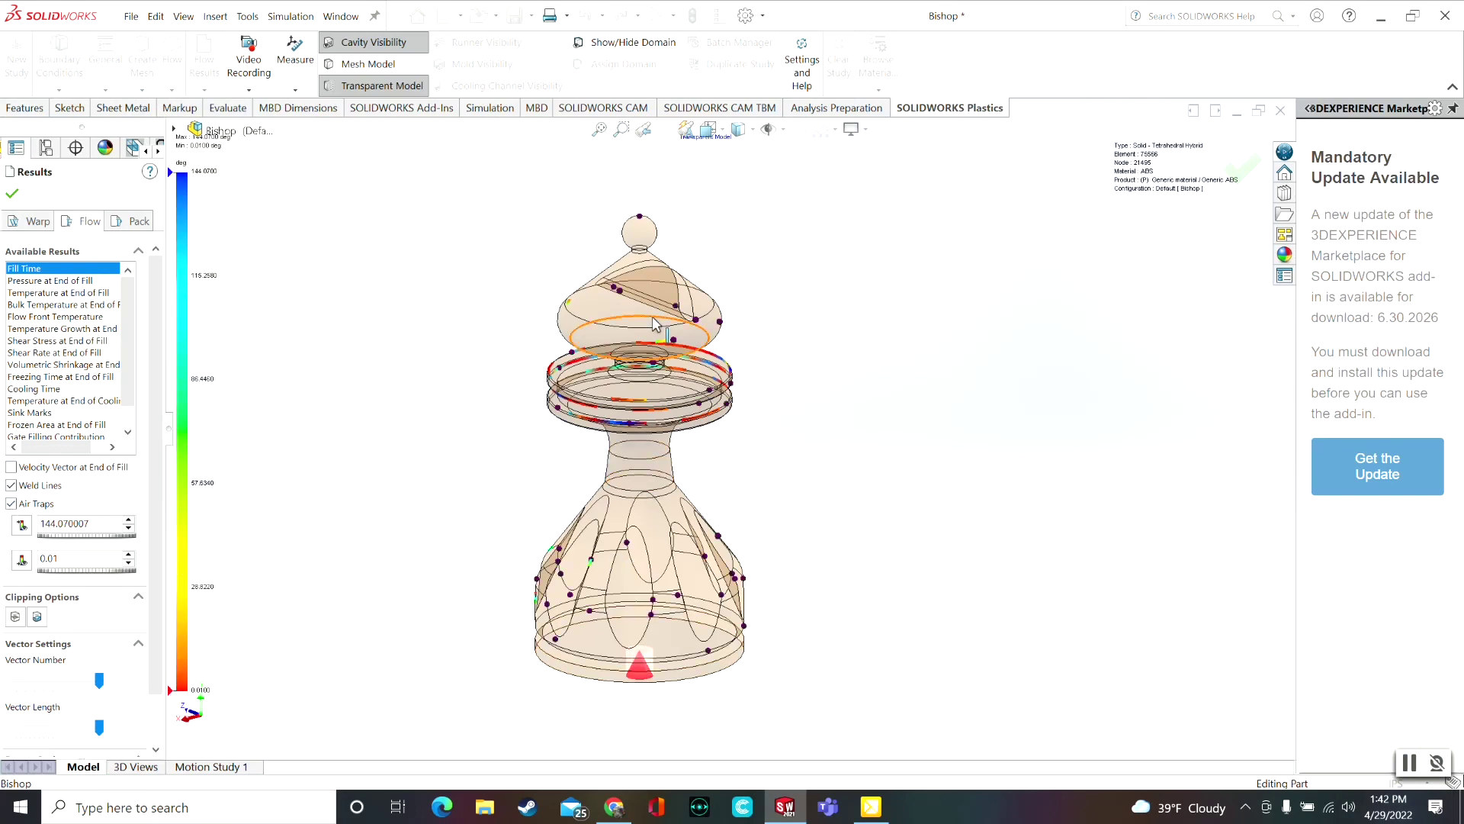
pyautogui.moveTo(646, 339); pyautogui.dragTo(820, 444, button='middle')
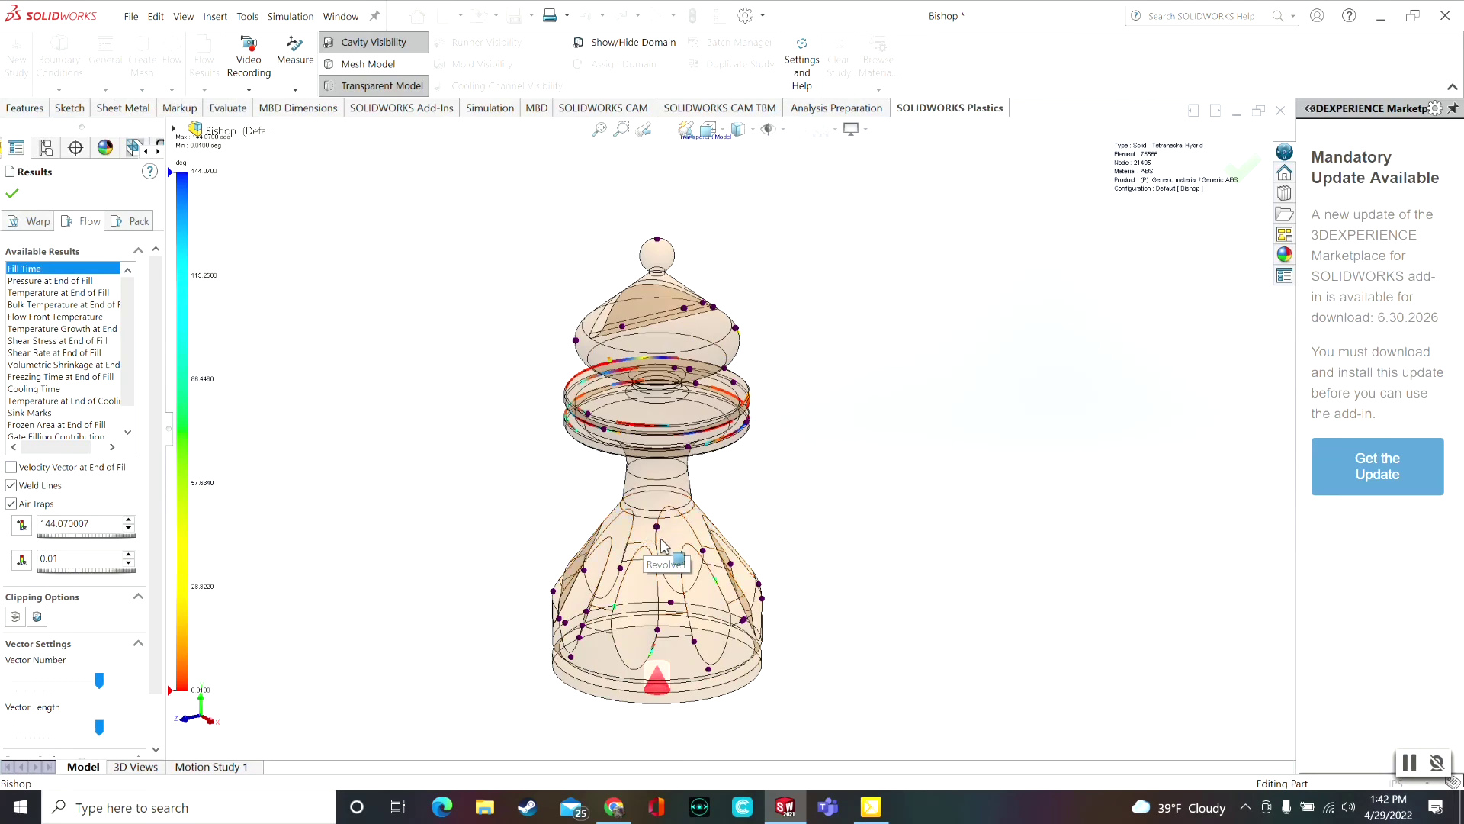
pyautogui.moveTo(568, 530); pyautogui.dragTo(554, 562, button='middle')
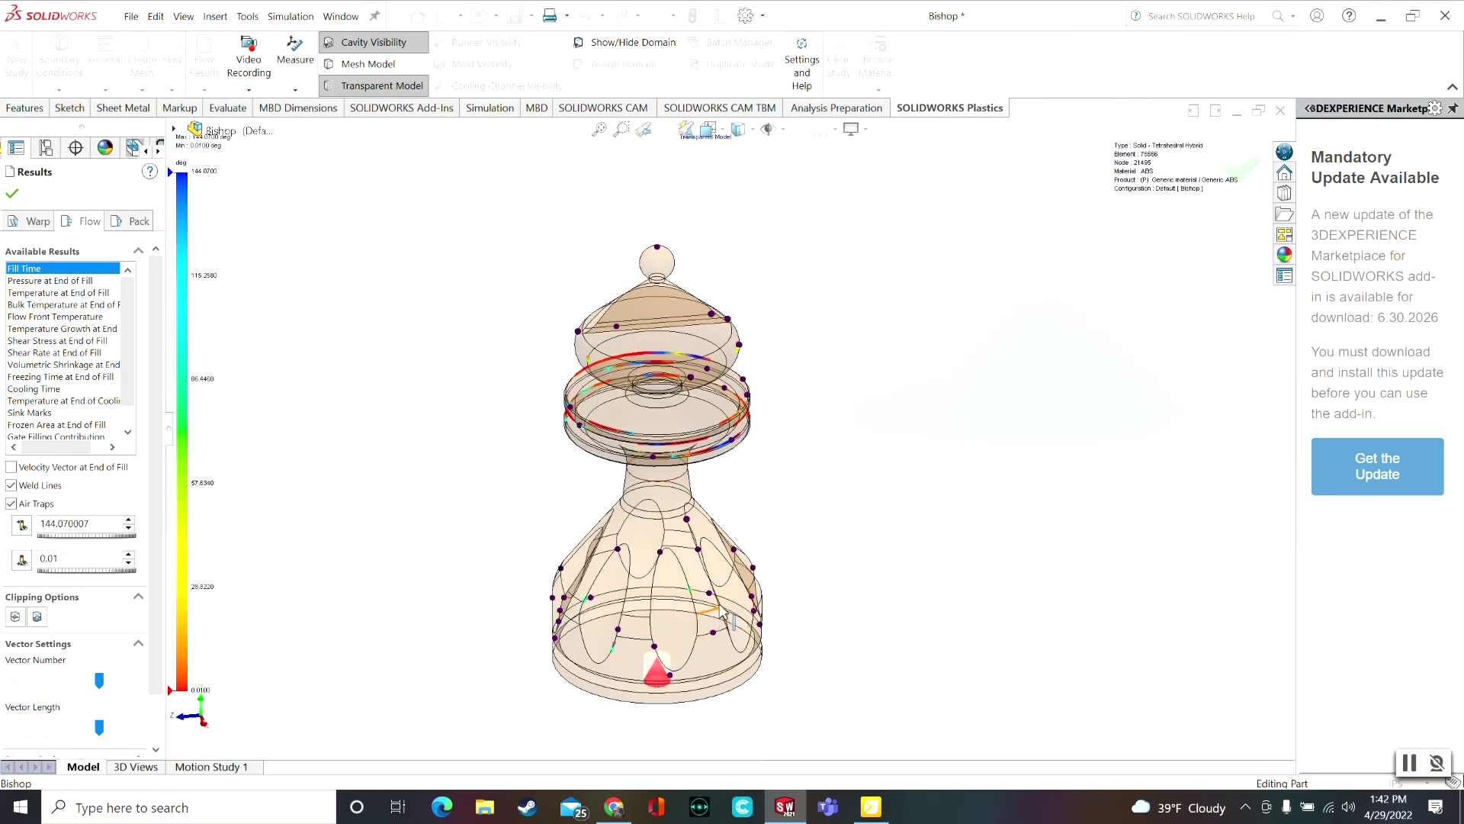
pyautogui.moveTo(602, 486); pyautogui.dragTo(770, 378, button='middle')
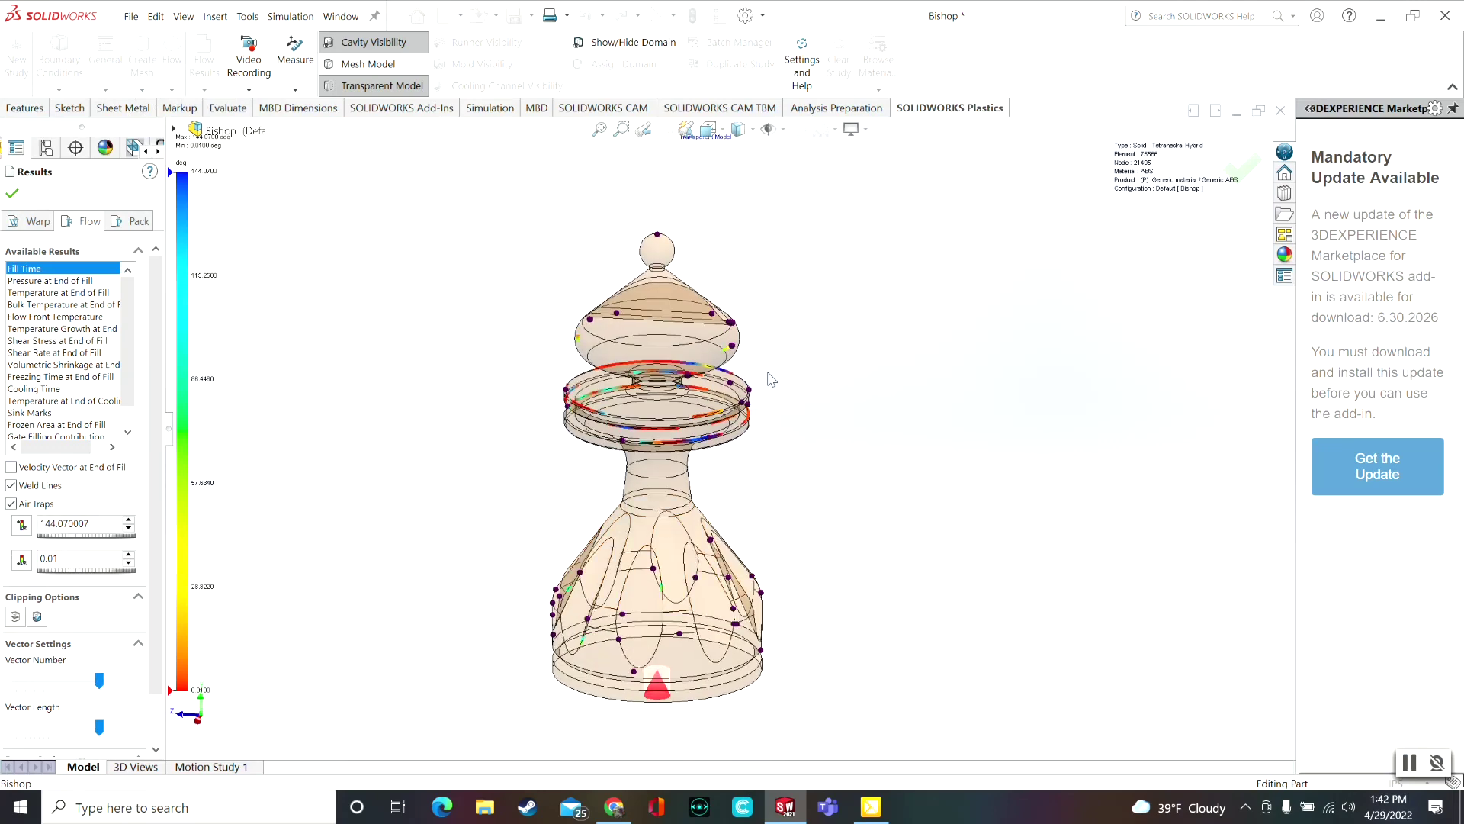